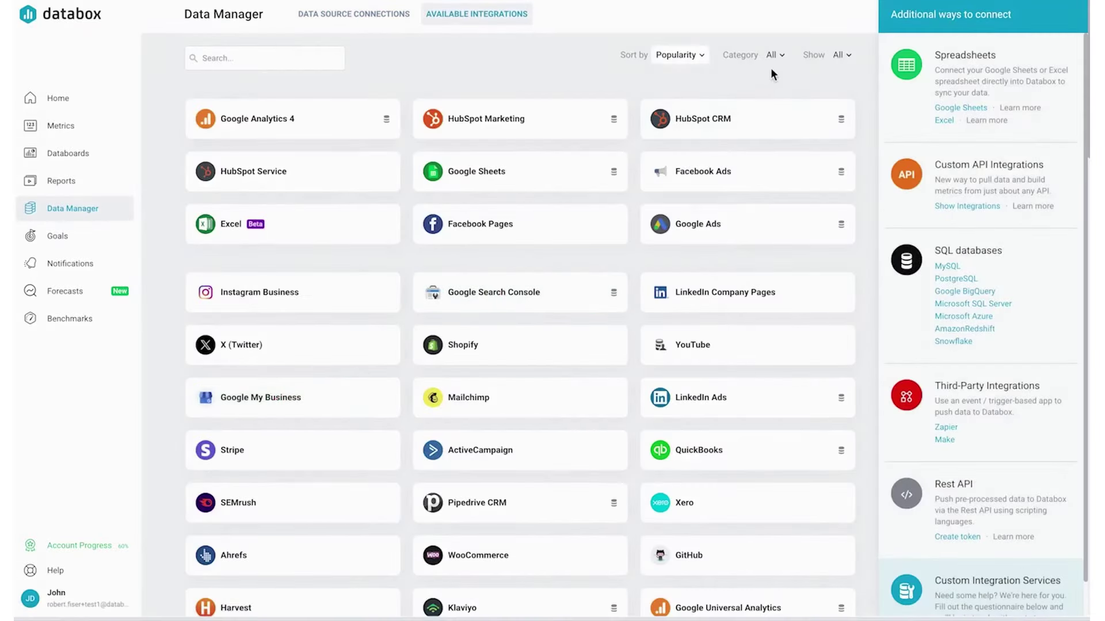
Filter Databox integrations to the Analytics category and open Google Analytics 4's details
{"action": "left_click", "coordinate": [776, 55]}
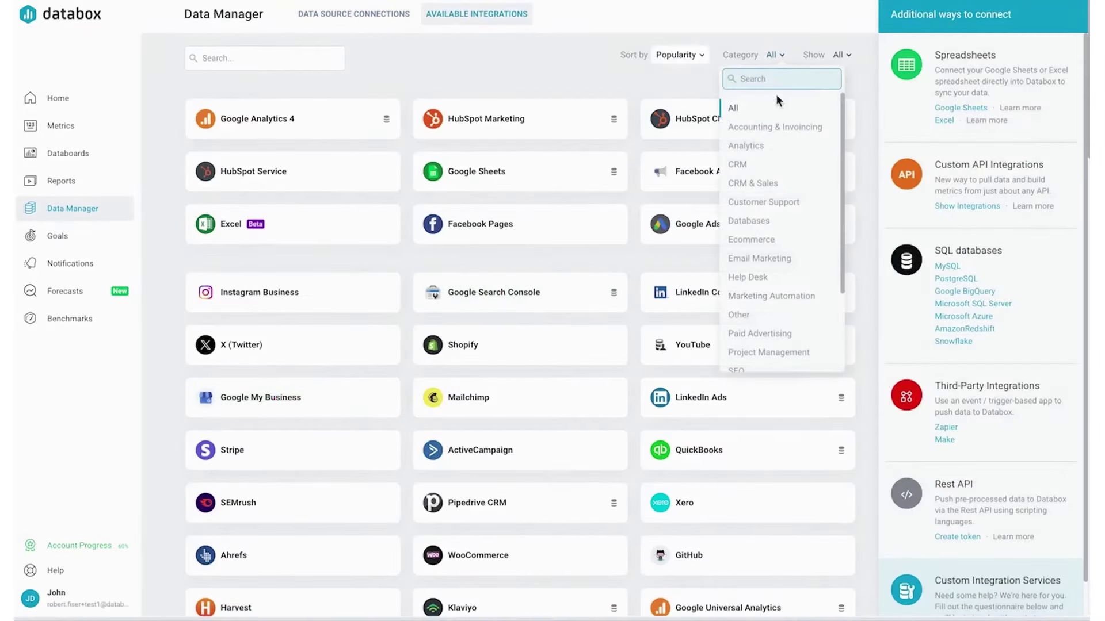
{"action": "left_click", "coordinate": [766, 145]}
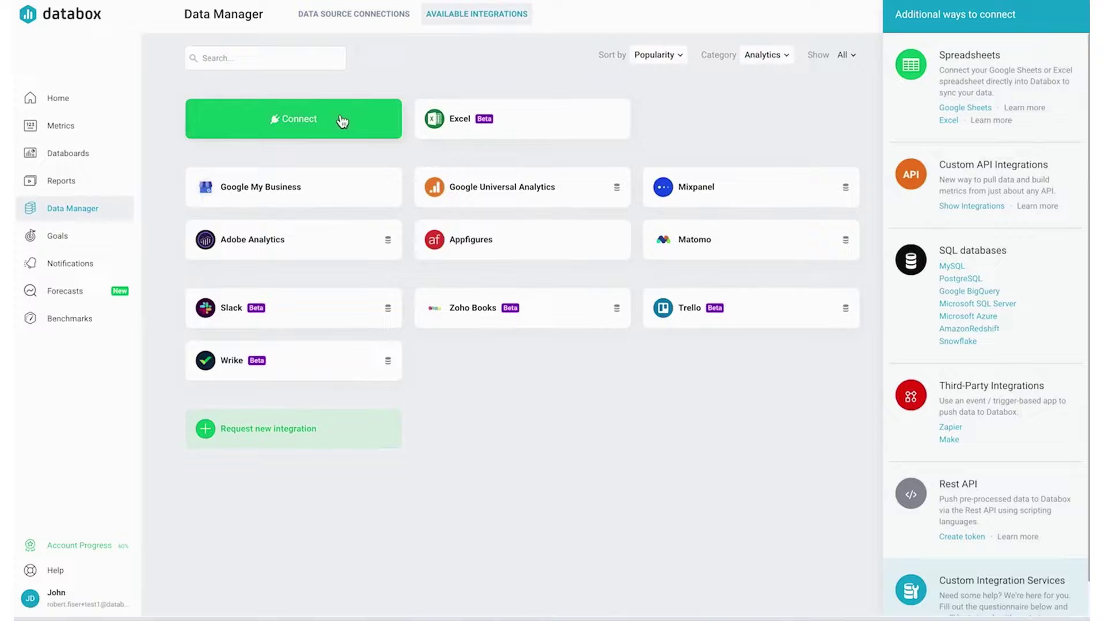
{"action": "left_click", "coordinate": [342, 120]}
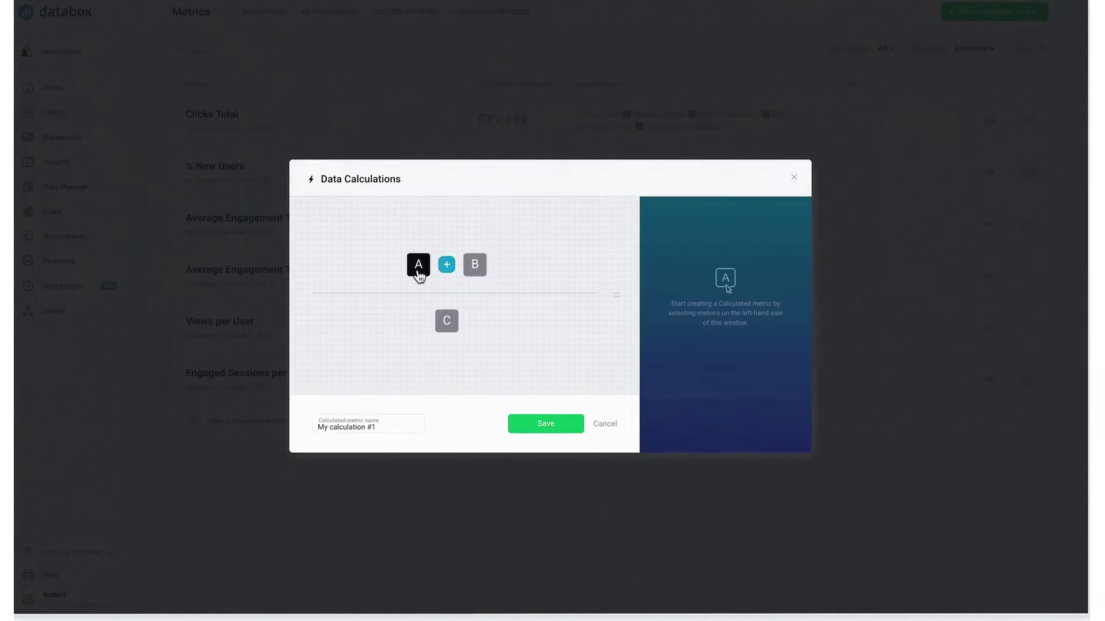
Place the CTR metric on the dashboard and display it as a line chart
{"action": "left_click", "coordinate": [419, 275]}
{"action": "left_click", "coordinate": [418, 322]}
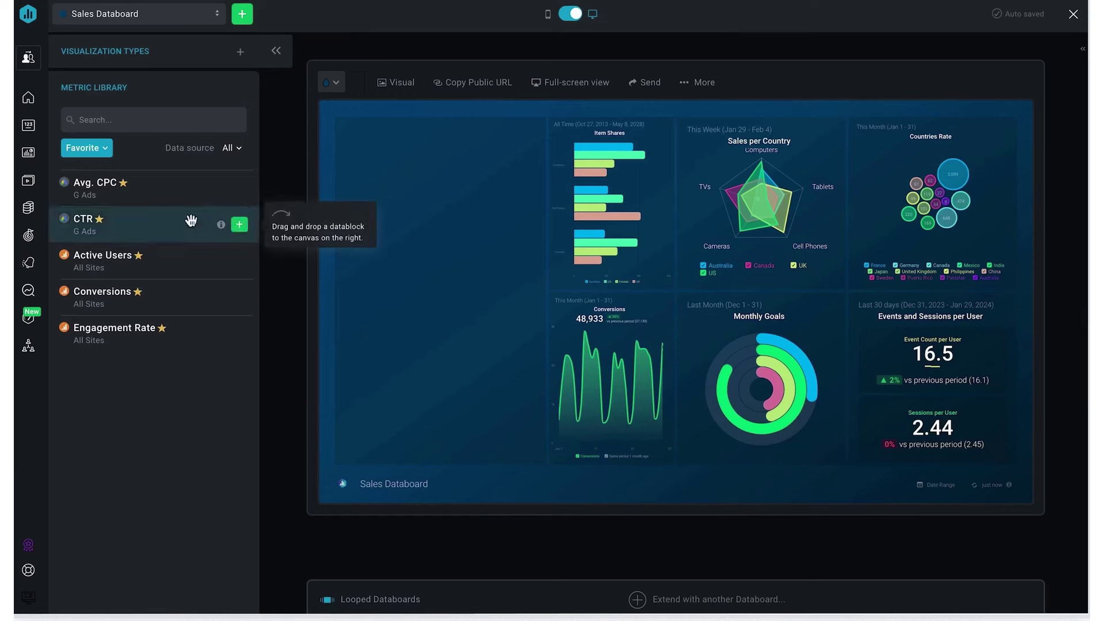
{"action": "left_click_drag", "start_coordinate": [189, 217], "coordinate": [421, 232]}
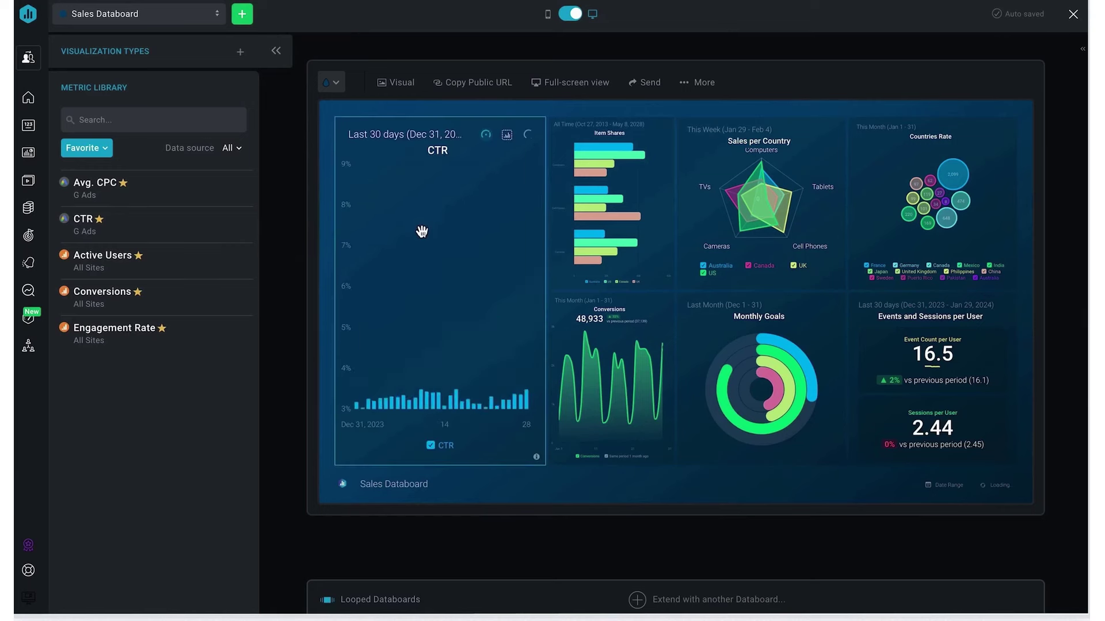
{"action": "left_click", "coordinate": [488, 140]}
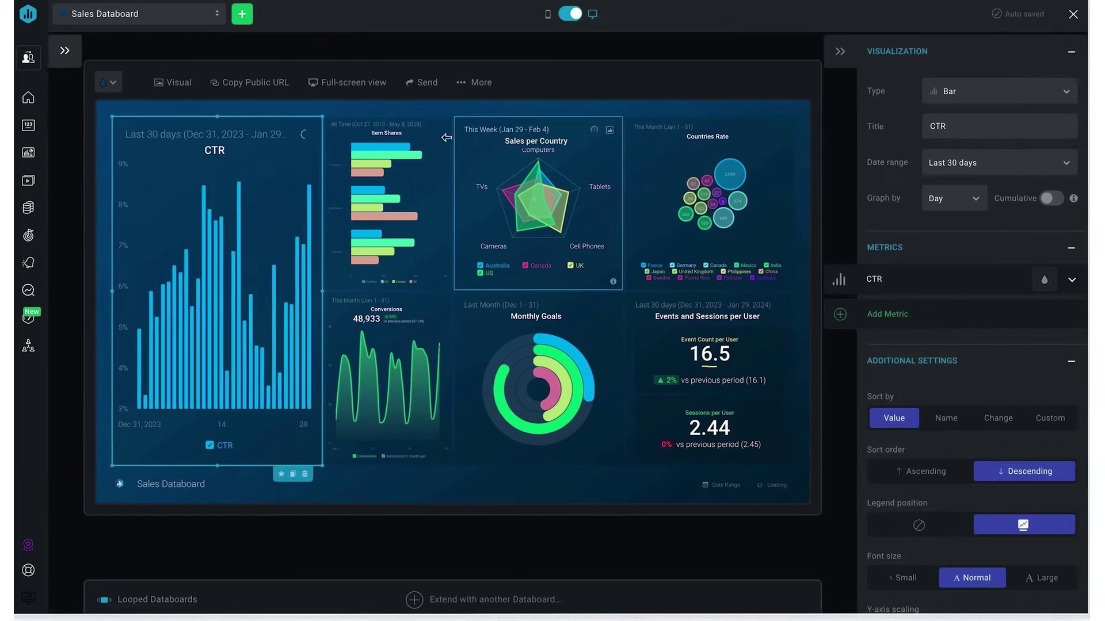
{"action": "left_click", "coordinate": [1000, 91]}
{"action": "left_click", "coordinate": [971, 173]}
Add an Active Users block, switch the loop to Sales Overview, and share Sales Databoard
{"action": "left_click", "coordinate": [64, 50]}
{"action": "left_click_drag", "start_coordinate": [112, 271], "coordinate": [441, 414]}
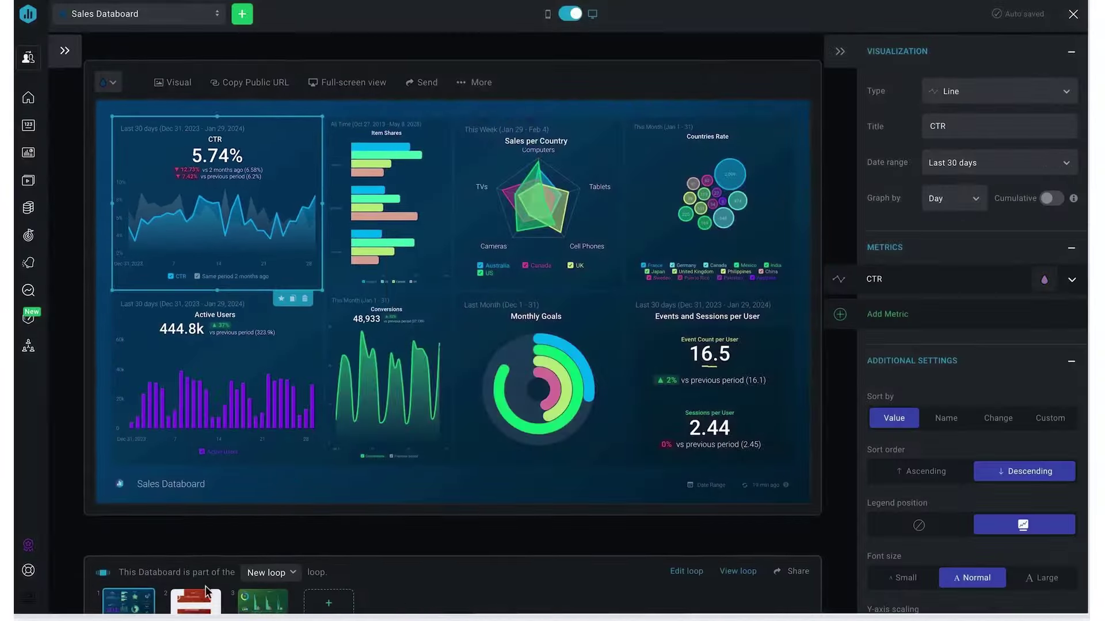
{"action": "left_click", "coordinate": [436, 603]}
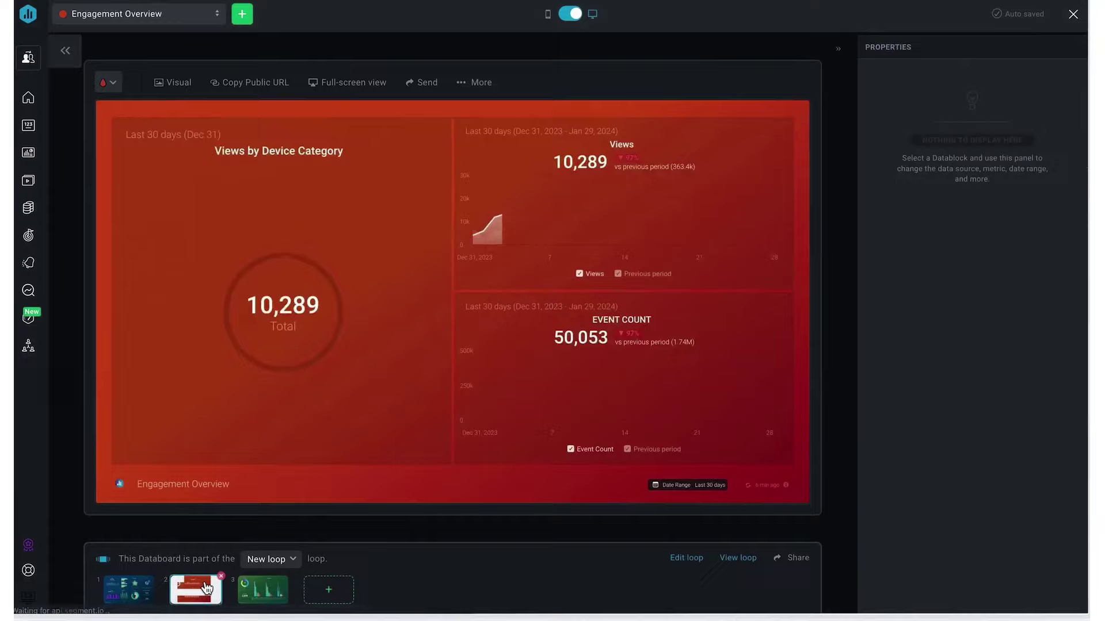
{"action": "left_click", "coordinate": [486, 593]}
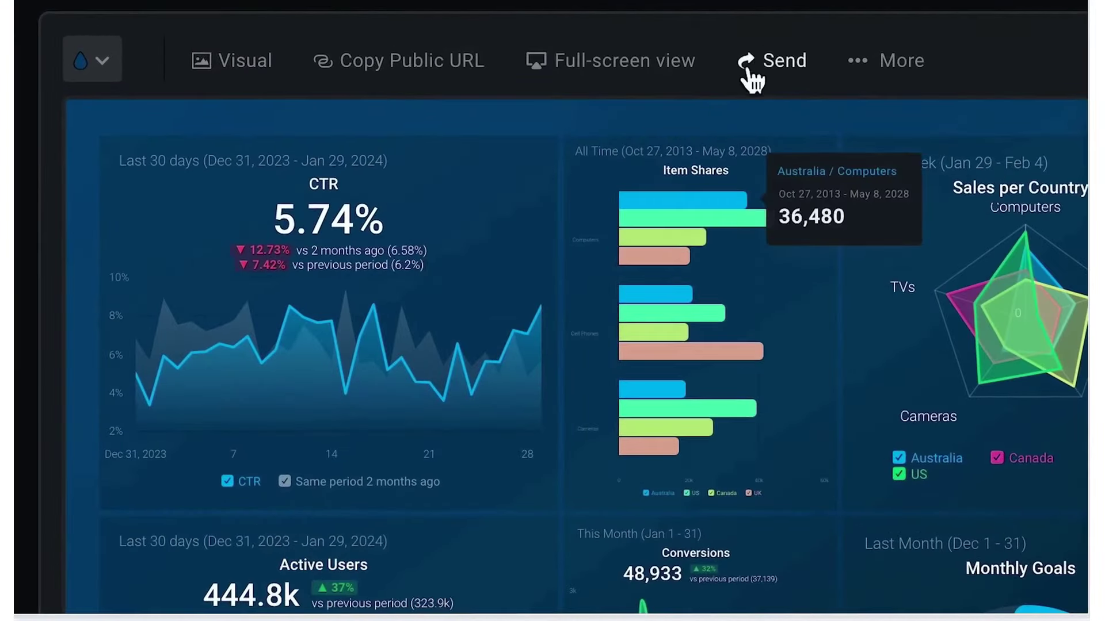
{"action": "left_click", "coordinate": [644, 82]}
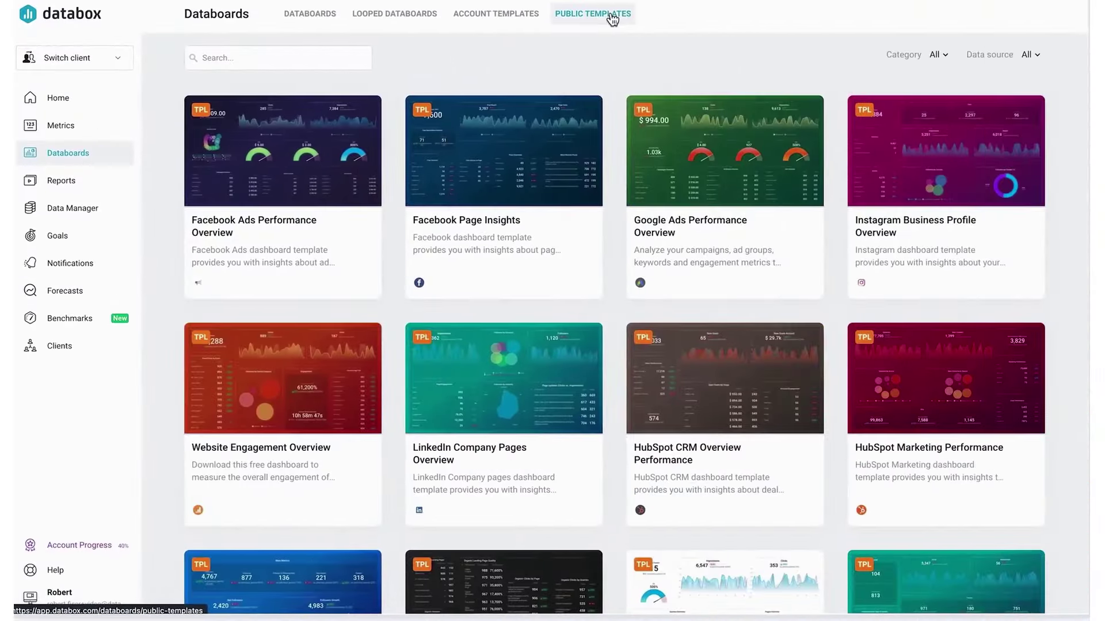
Open the Google Analytics 4 report for editing and go to slide 5
{"action": "scroll", "coordinate": [612, 19], "scroll_direction": "down", "scroll_amount": 5}
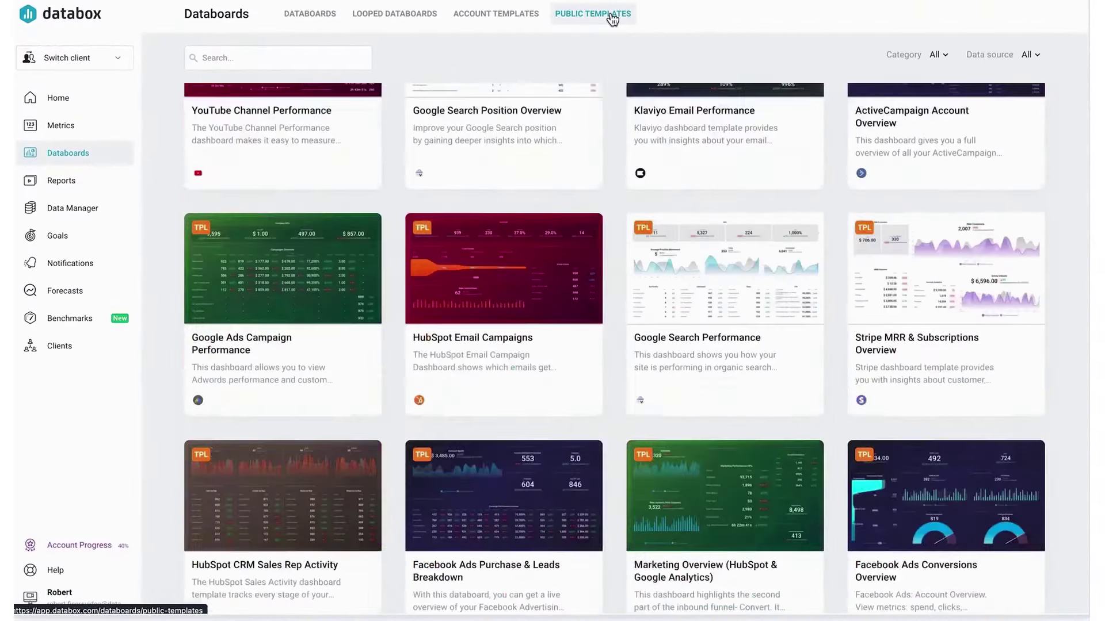
{"action": "scroll", "coordinate": [612, 19], "scroll_direction": "down", "scroll_amount": 5}
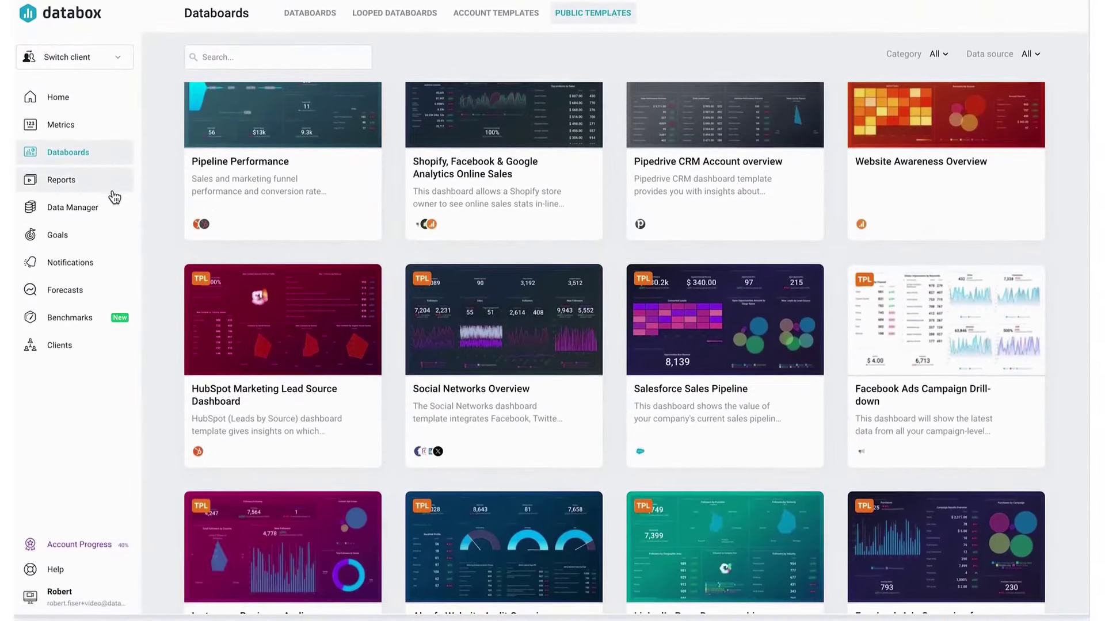
{"action": "left_click", "coordinate": [107, 180]}
{"action": "left_click", "coordinate": [530, 143]}
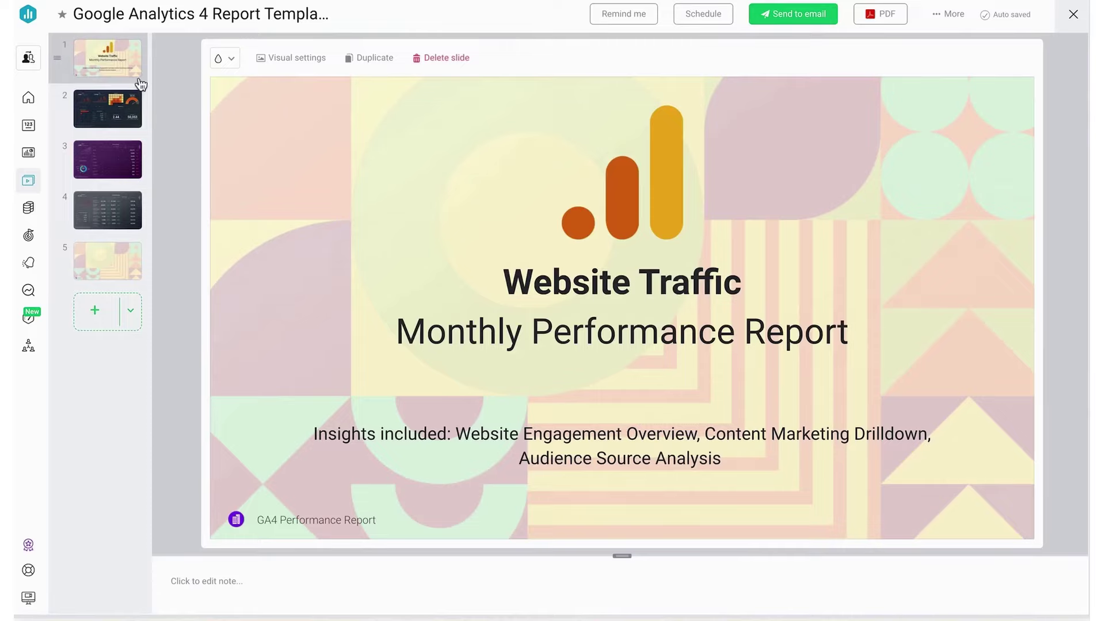
{"action": "left_click", "coordinate": [125, 113]}
{"action": "left_click", "coordinate": [109, 161]}
{"action": "left_click", "coordinate": [108, 270]}
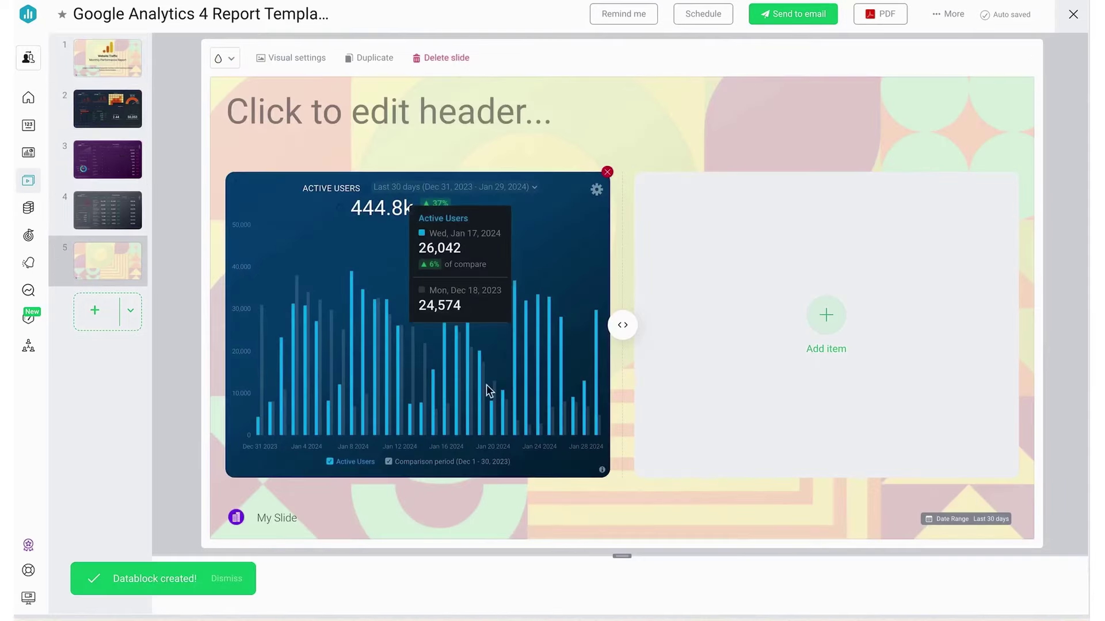
Add the Active Users data-story text block beside the slide's chart
{"action": "left_click", "coordinate": [826, 315]}
{"action": "left_click", "coordinate": [878, 429]}
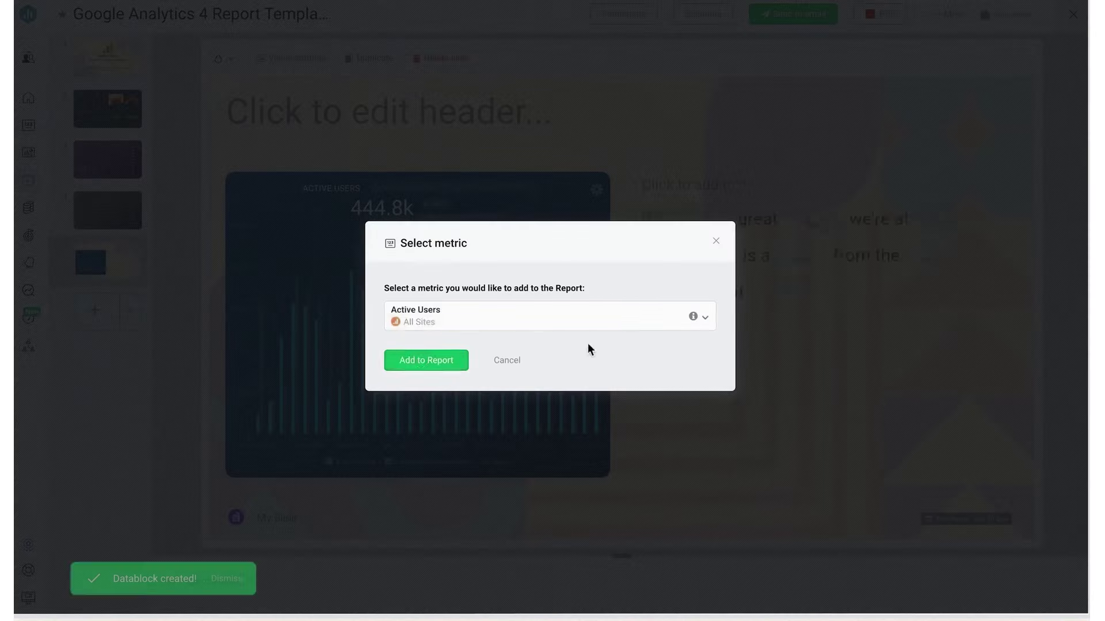
{"action": "left_click", "coordinate": [774, 302]}
{"action": "left_click", "coordinate": [856, 390]}
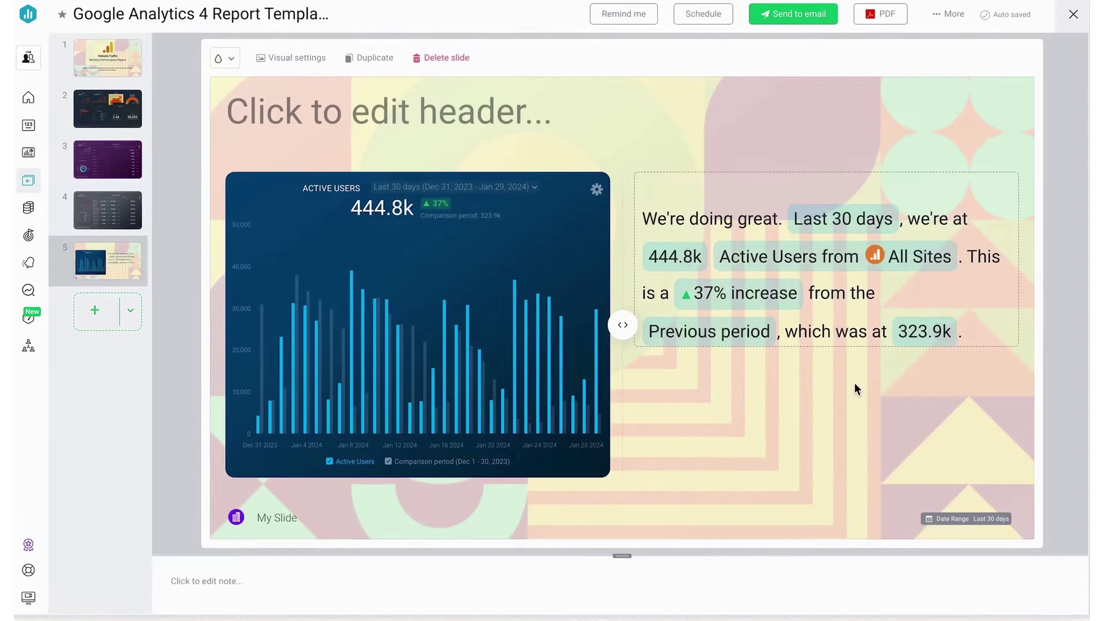
Title the slide 'Active Users for the Last 30 Days', widen the chart, and schedule the report
{"action": "left_click", "coordinate": [467, 162]}
{"action": "type", "text": "Active Users for the Last 30 Days"}
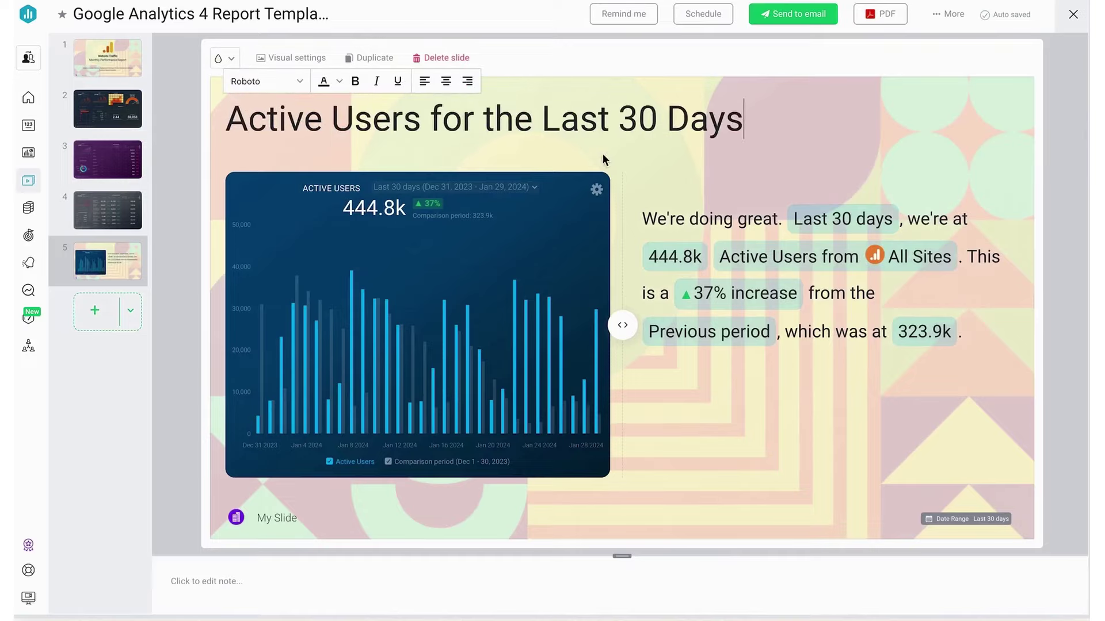
{"action": "left_click_drag", "start_coordinate": [622, 325], "coordinate": [727, 325]}
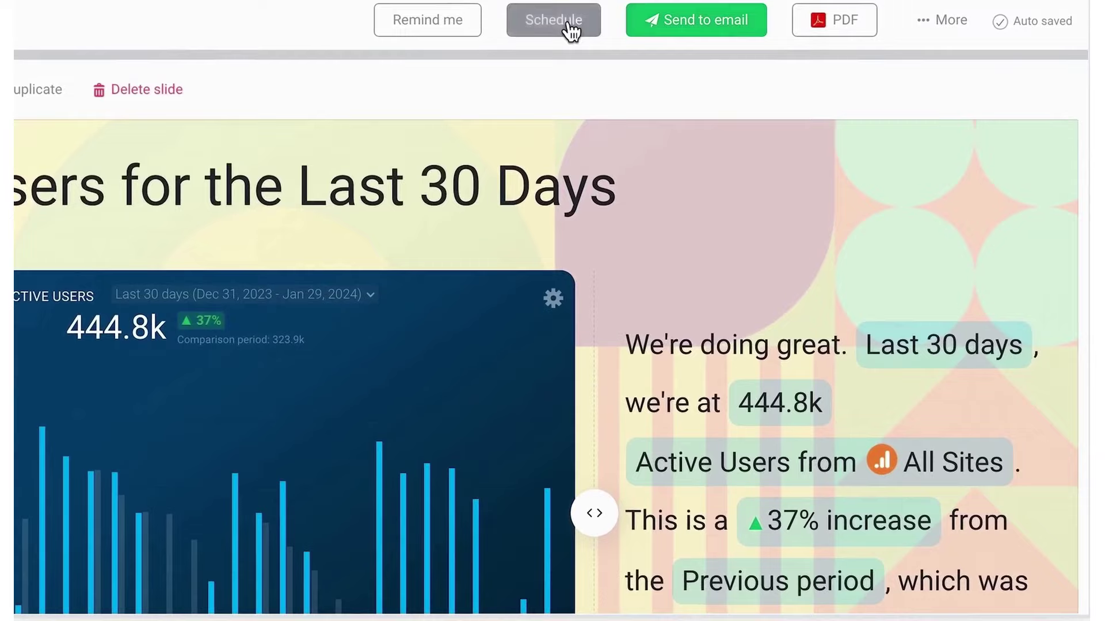
{"action": "left_click", "coordinate": [569, 26]}
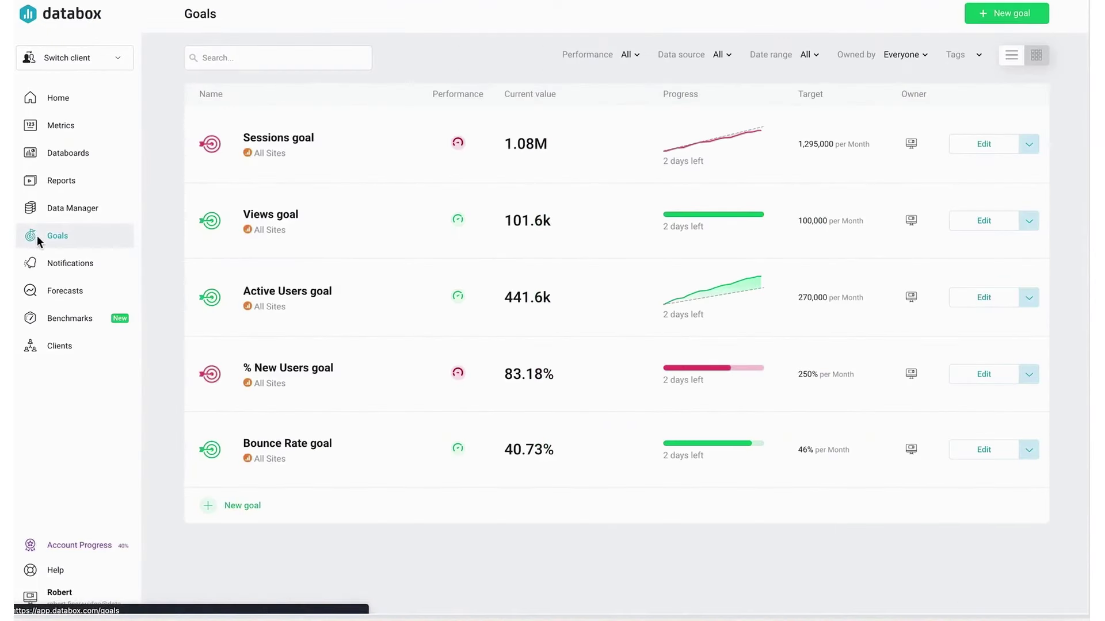
From the Sessions goal, apply a Marketing & Advertising, B2B benchmark cohort
{"action": "left_click", "coordinate": [986, 148]}
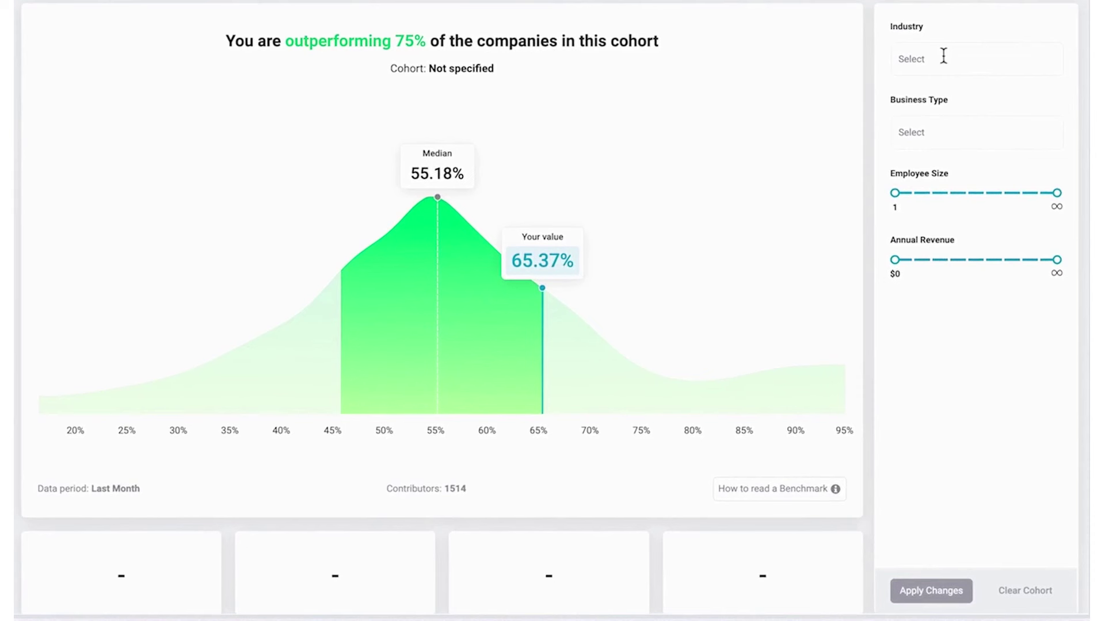
{"action": "left_click", "coordinate": [944, 56]}
{"action": "type", "text": "marketing"}
{"action": "left_click", "coordinate": [924, 107]}
{"action": "left_click", "coordinate": [890, 107]}
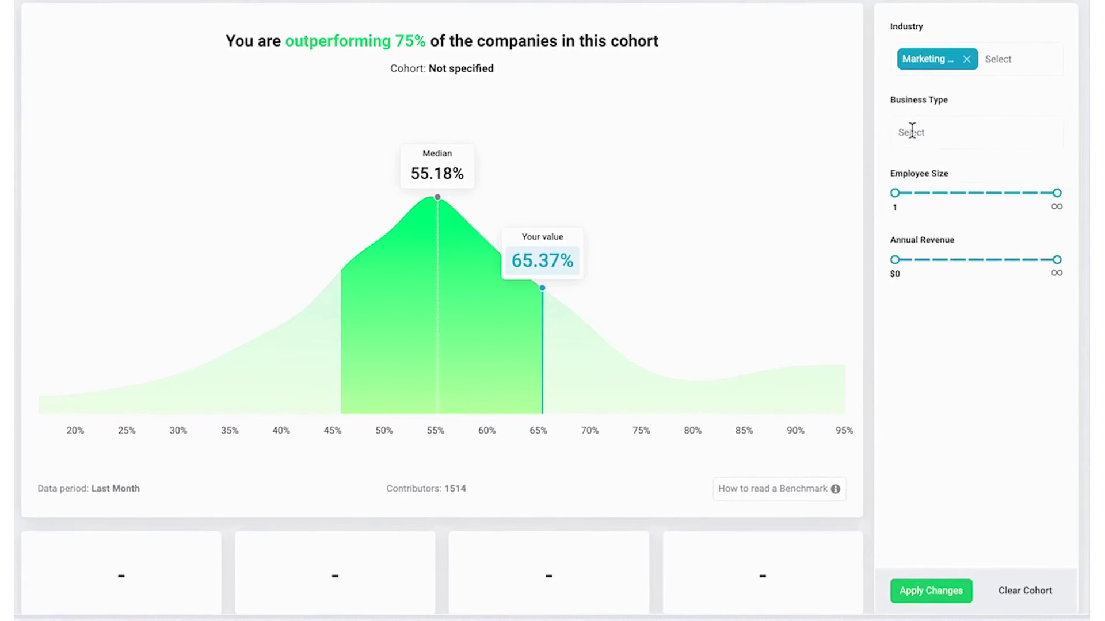
{"action": "left_click", "coordinate": [909, 132]}
{"action": "left_click", "coordinate": [909, 181]}
{"action": "left_click", "coordinate": [885, 188]}
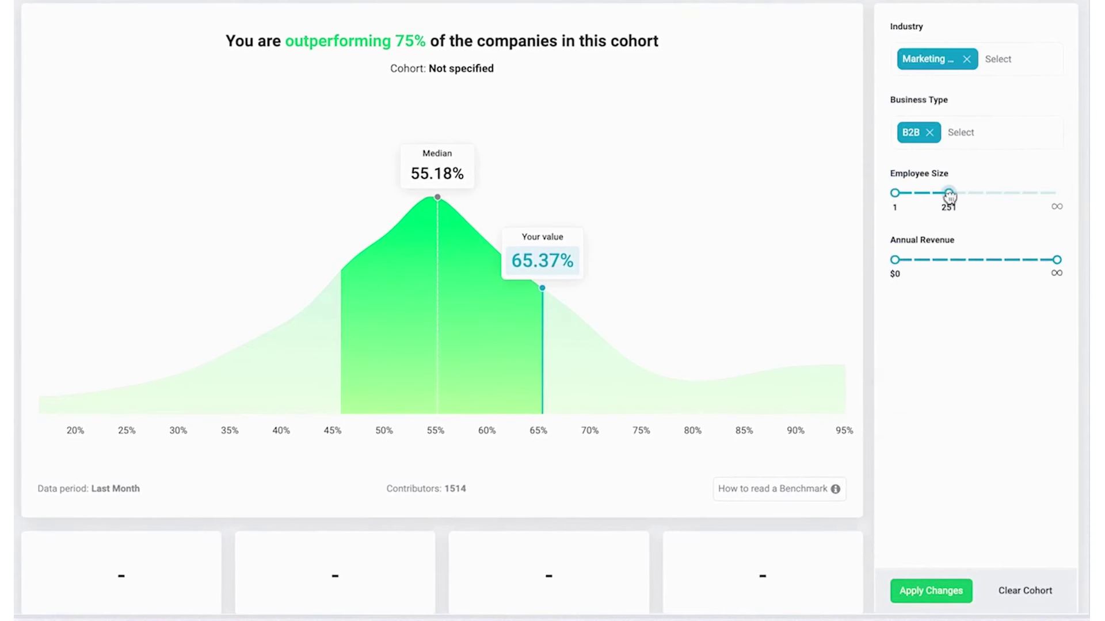
{"action": "left_click", "coordinate": [933, 593]}
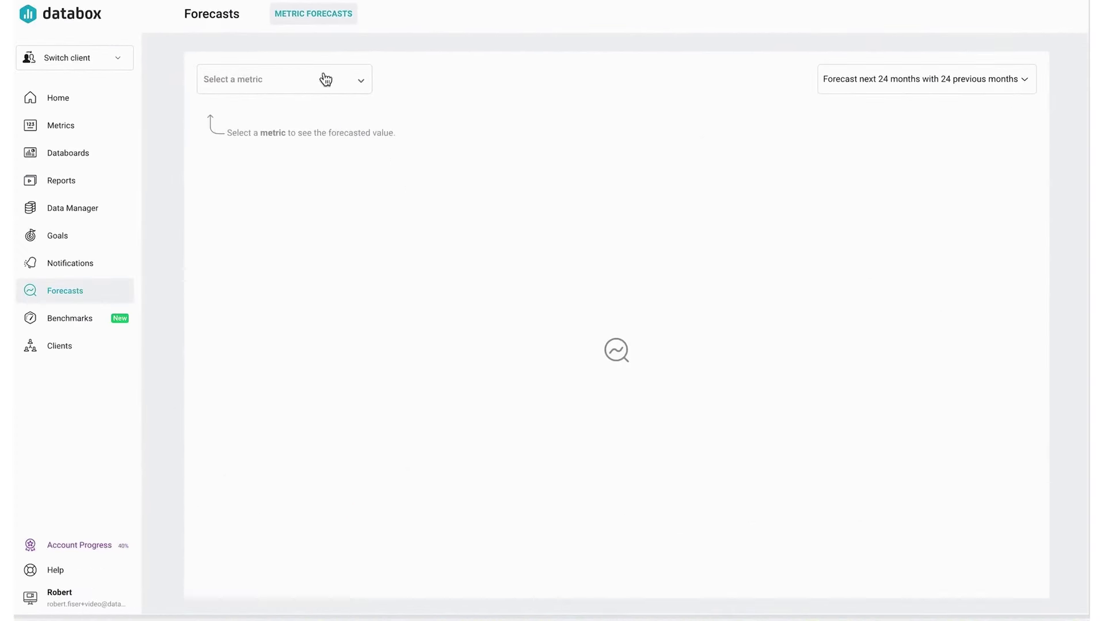
Forecast Active Users for This year with previous period 1, then go to Notifications
{"action": "left_click", "coordinate": [321, 76]}
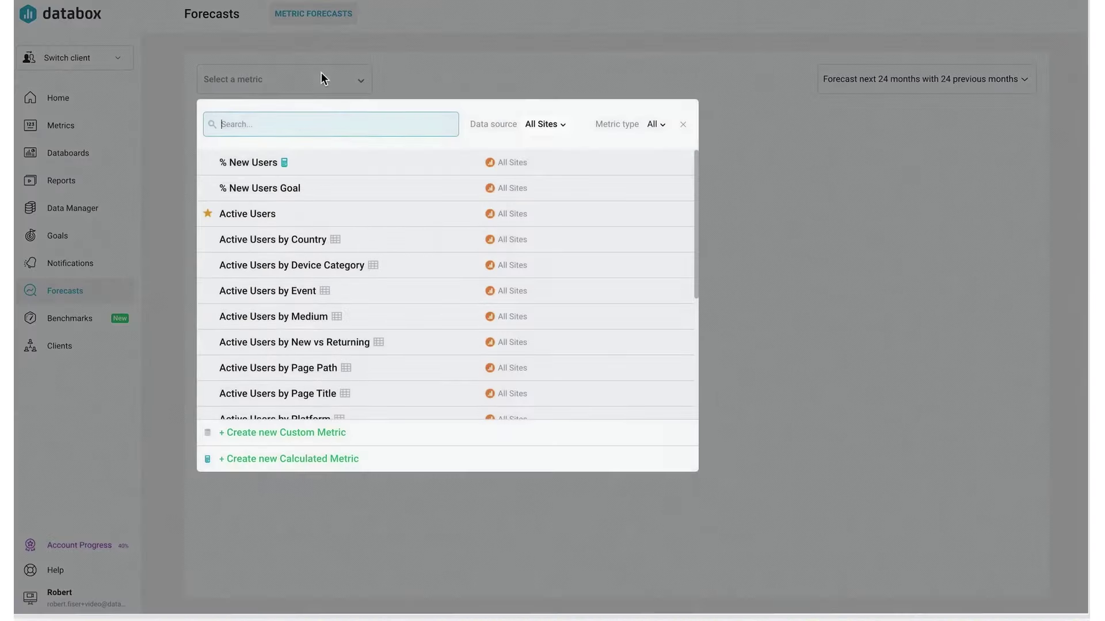
{"action": "left_click", "coordinate": [292, 213]}
{"action": "left_click", "coordinate": [920, 79]}
{"action": "left_click", "coordinate": [867, 174]}
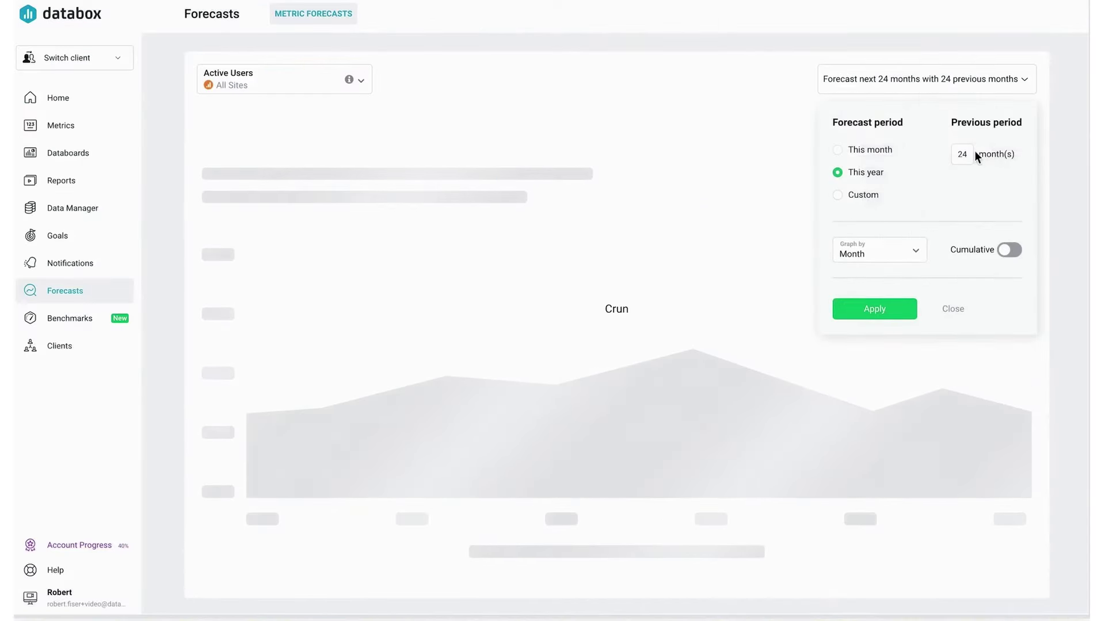
{"action": "double_click", "coordinate": [965, 154]}
{"action": "type", "text": "1"}
{"action": "left_click", "coordinate": [854, 317]}
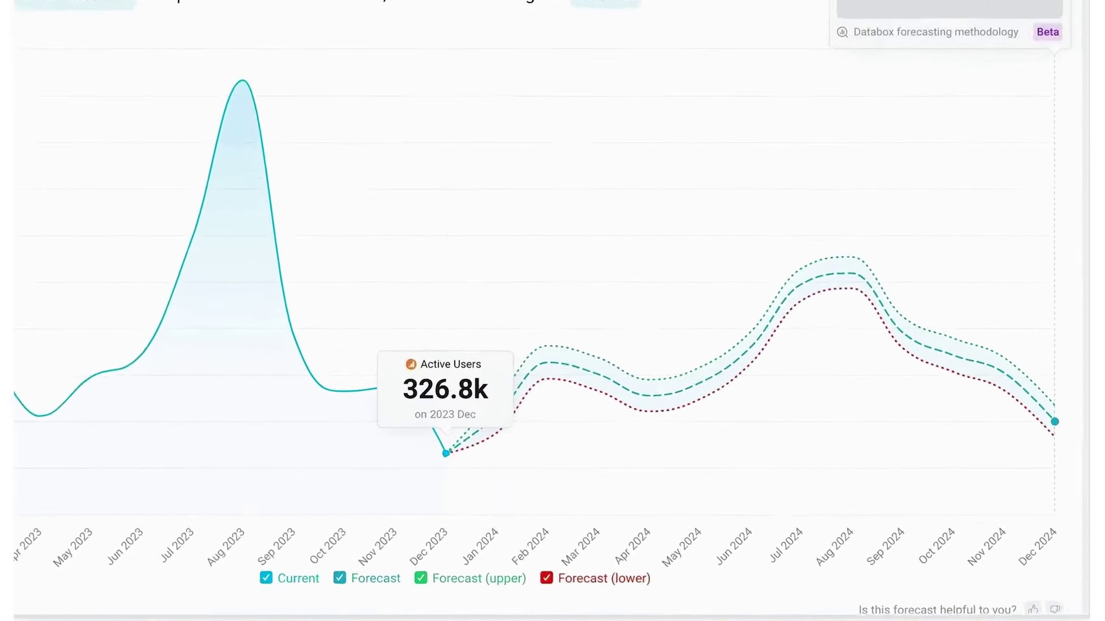
{"action": "mouse_move", "coordinate": [741, 341]}
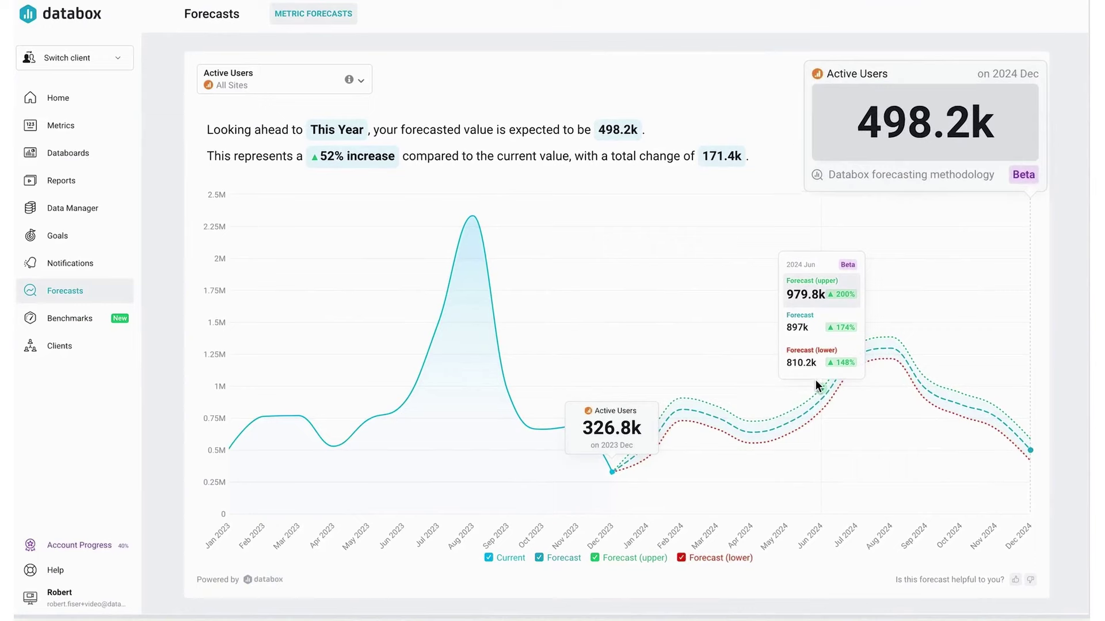
{"action": "left_click", "coordinate": [100, 263]}
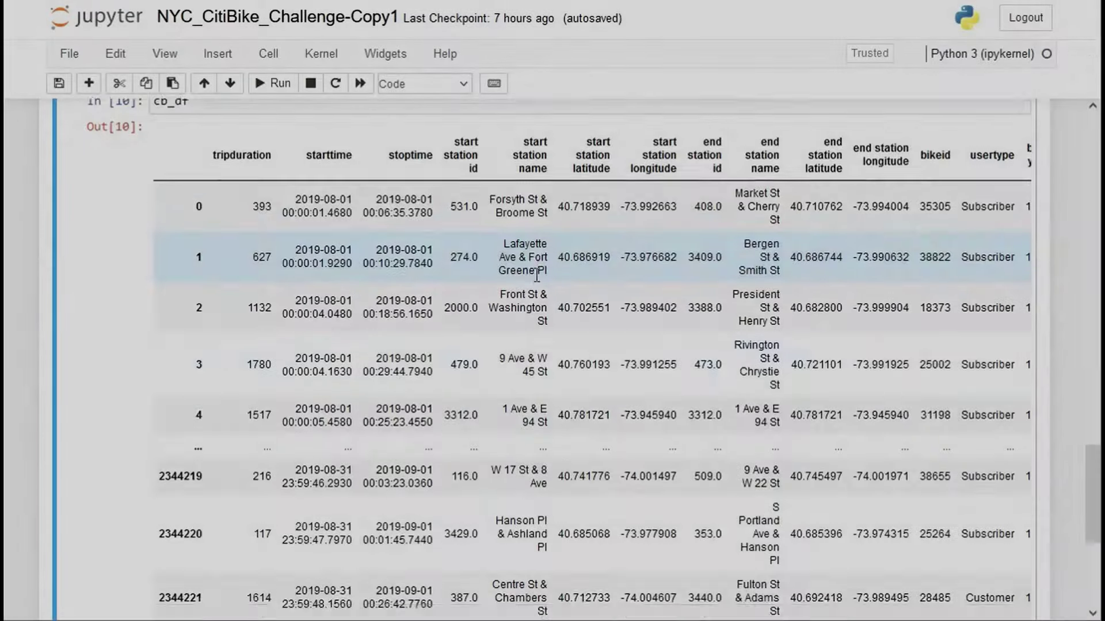
{"action": "scroll", "coordinate": [531, 265], "scroll_direction": "down", "scroll_amount": 3}
{"action": "scroll", "coordinate": [531, 264], "scroll_direction": "down", "scroll_amount": 3}
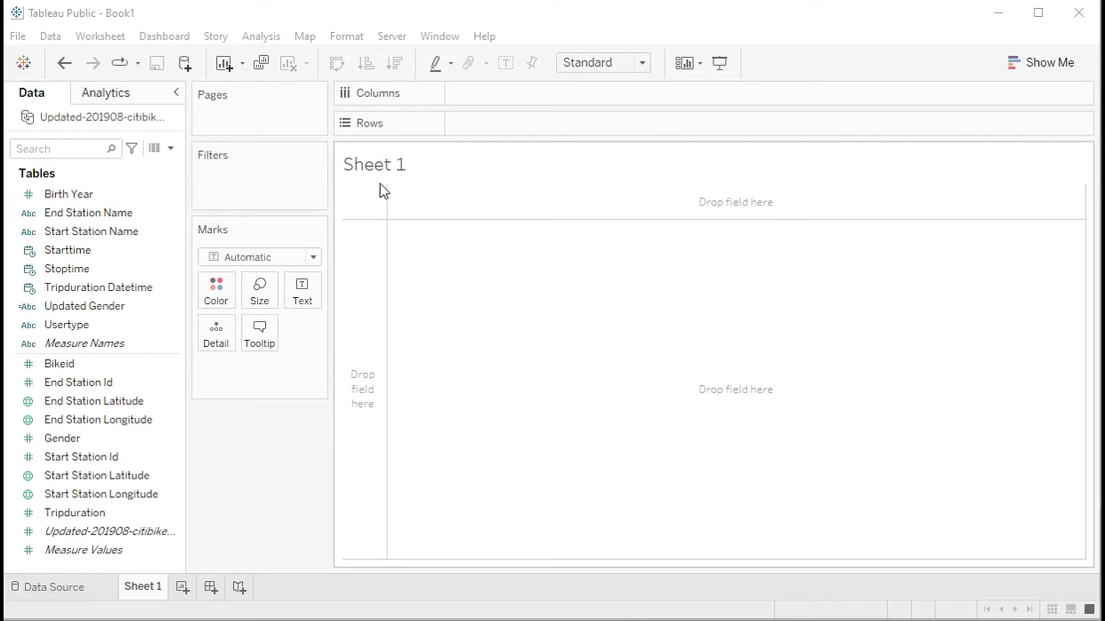
Put Updated Gender on Columns and discrete Birth Year on Rows, sorted descending
{"action": "left_click", "coordinate": [86, 250]}
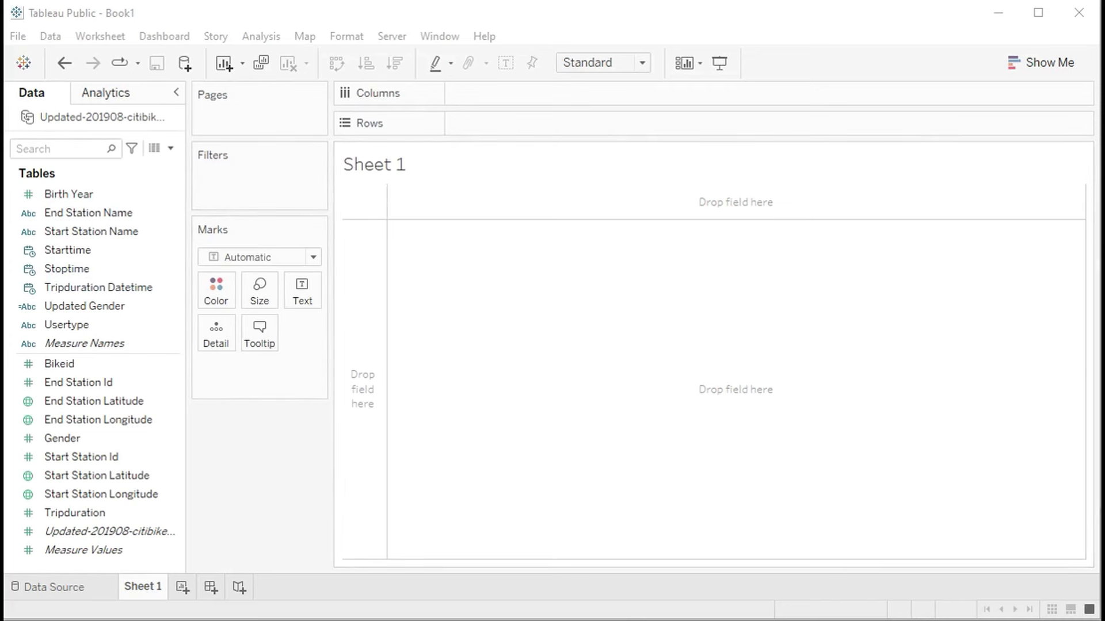
{"action": "left_click_drag", "start_coordinate": [74, 309], "coordinate": [530, 92]}
{"action": "left_click", "coordinate": [74, 196]}
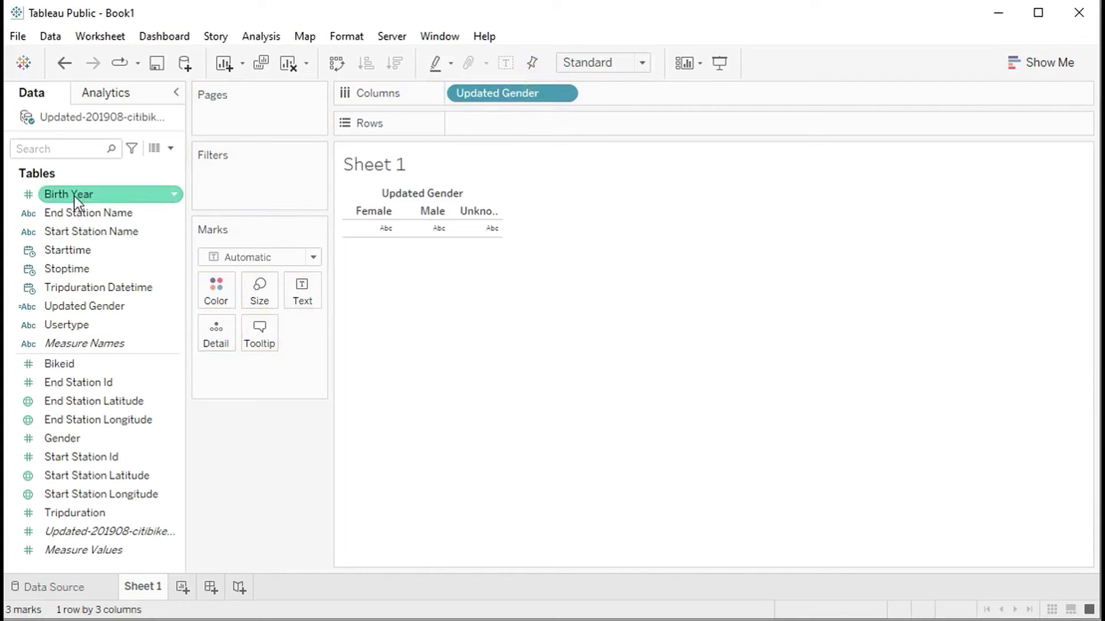
{"action": "left_click_drag", "start_coordinate": [74, 196], "coordinate": [546, 125]}
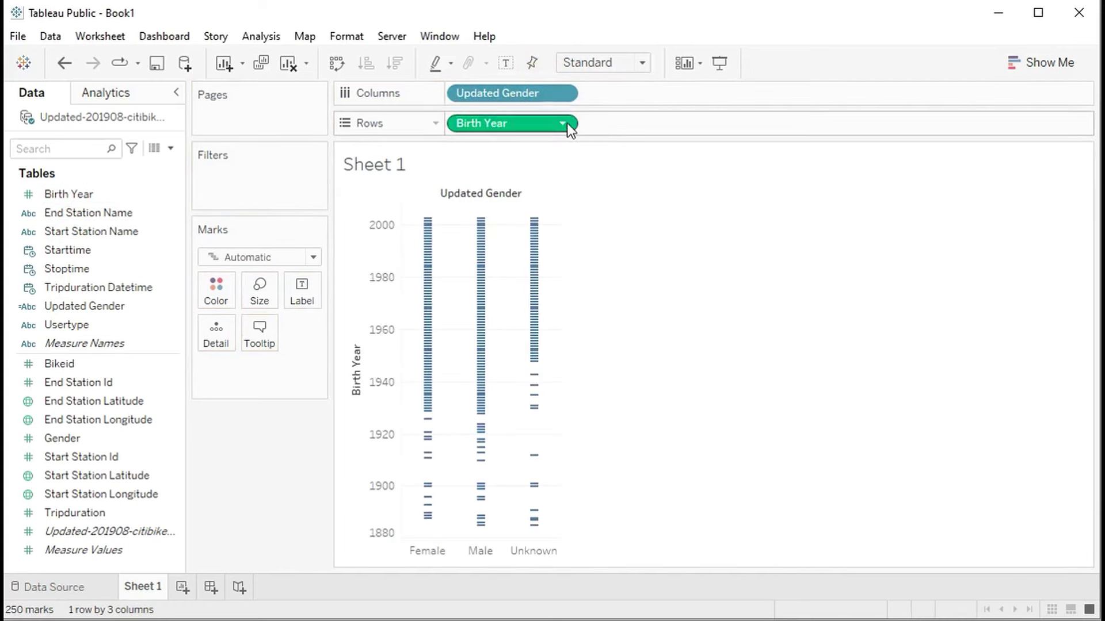
{"action": "left_click", "coordinate": [563, 123]}
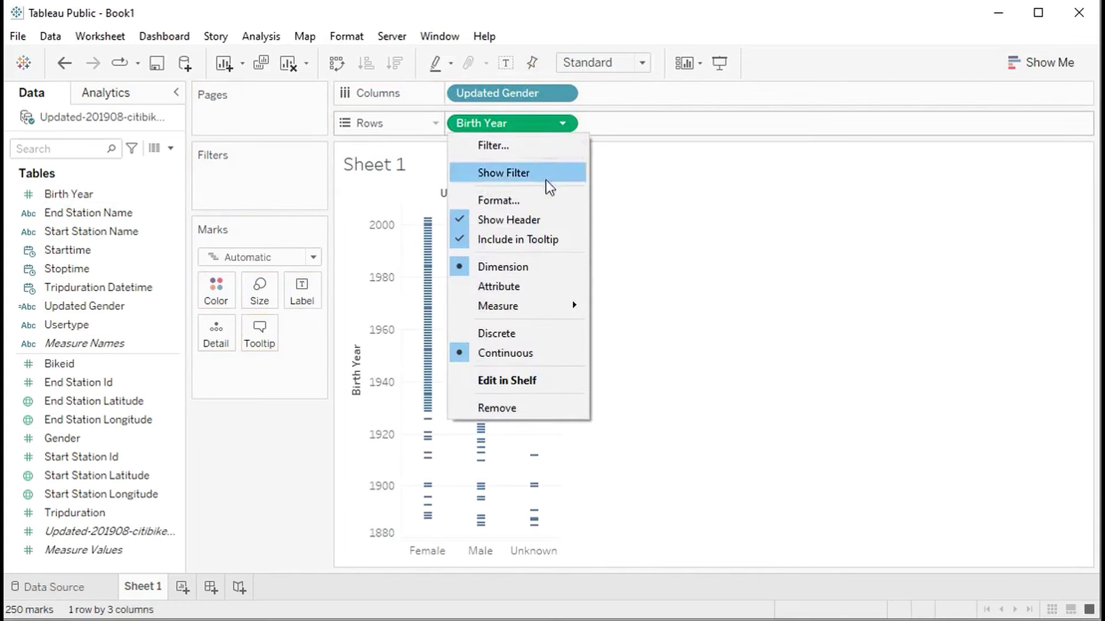
{"action": "left_click", "coordinate": [498, 335]}
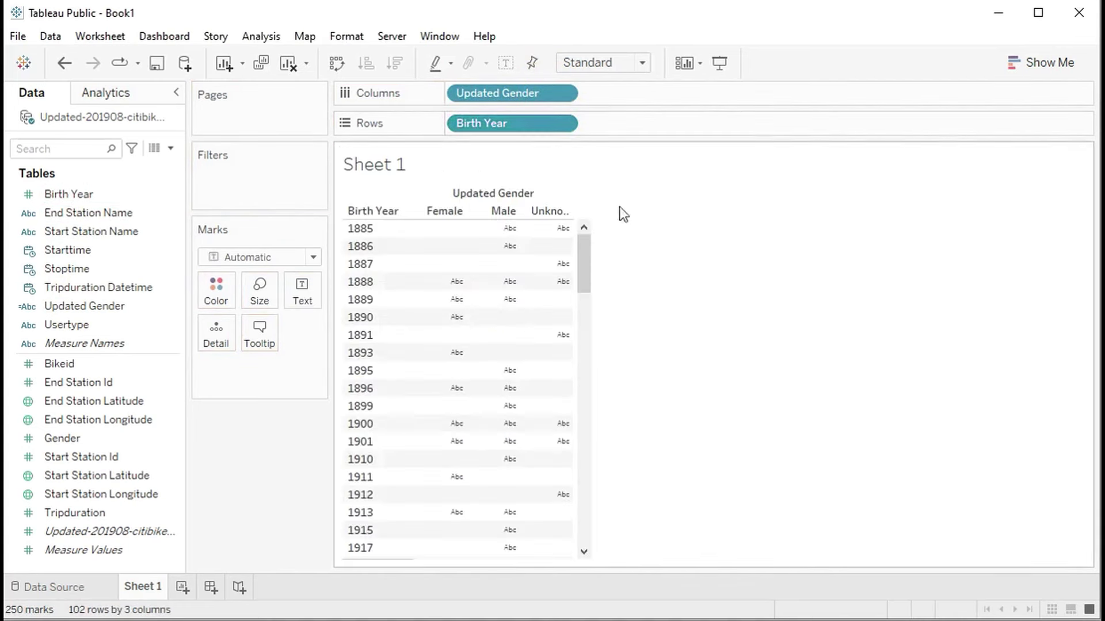
{"action": "left_click", "coordinate": [400, 213]}
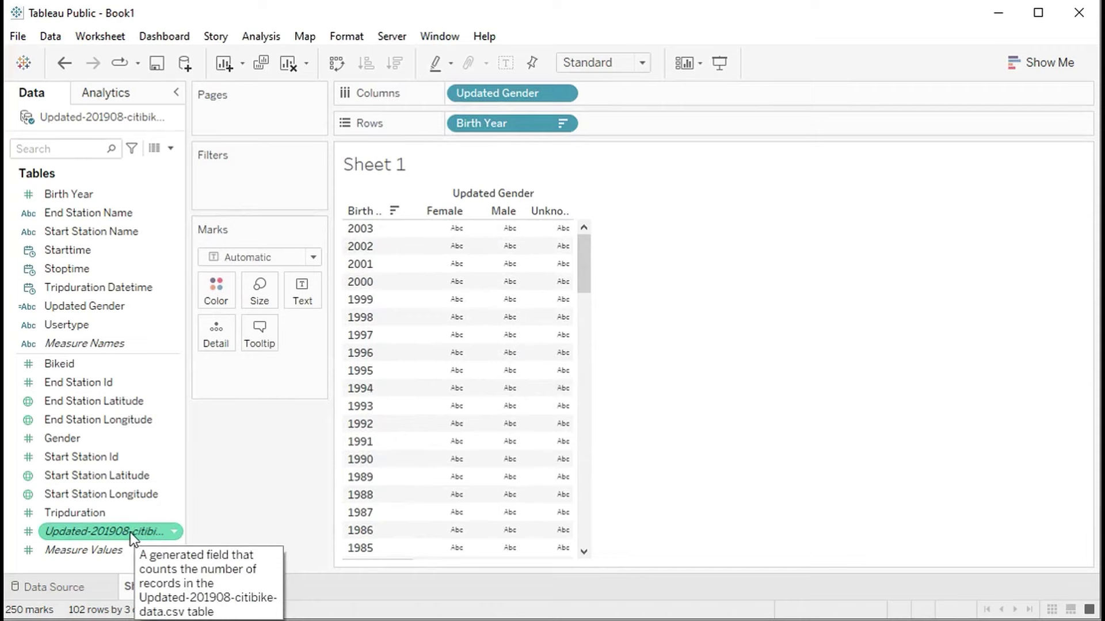
Colour the cells by record count and scroll through the resulting heatmap
{"action": "left_click_drag", "start_coordinate": [130, 533], "coordinate": [223, 289]}
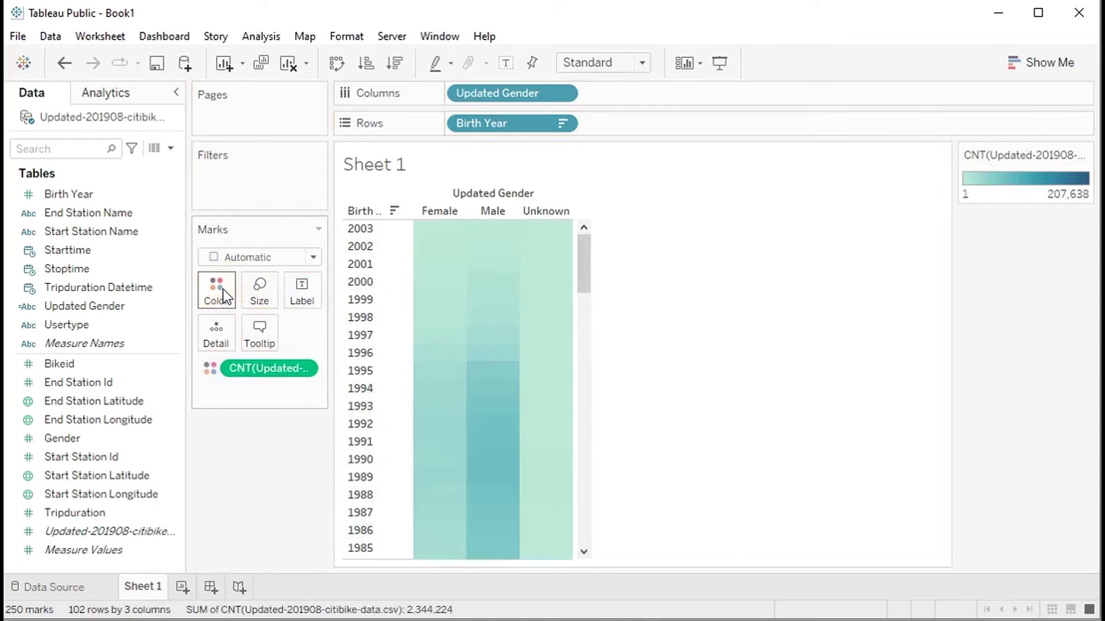
{"action": "mouse_move", "coordinate": [491, 402]}
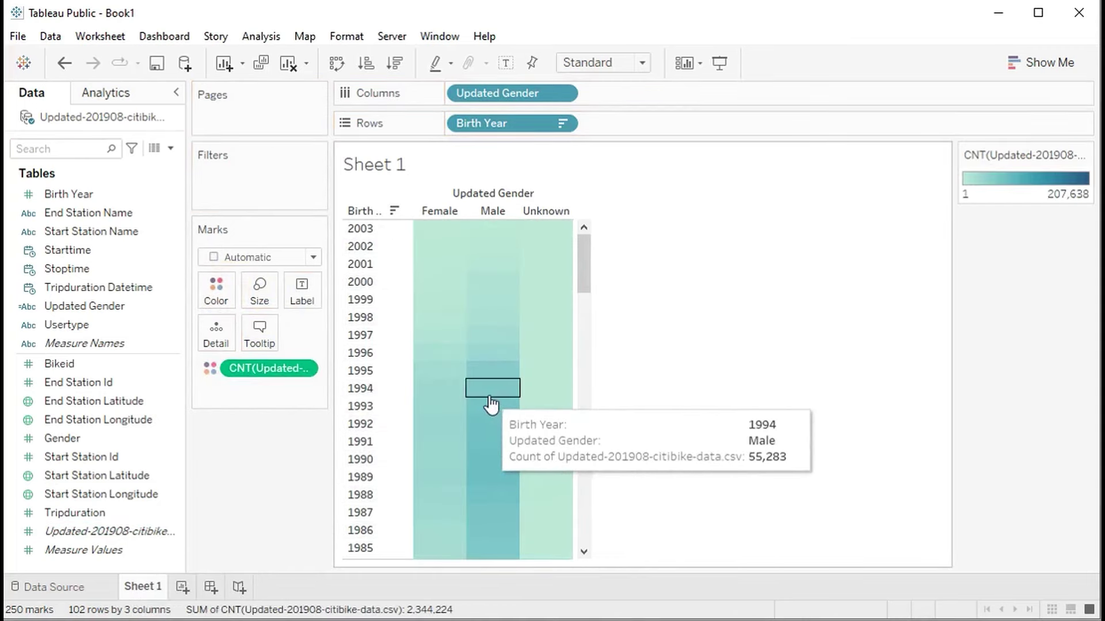
{"action": "mouse_move", "coordinate": [496, 469]}
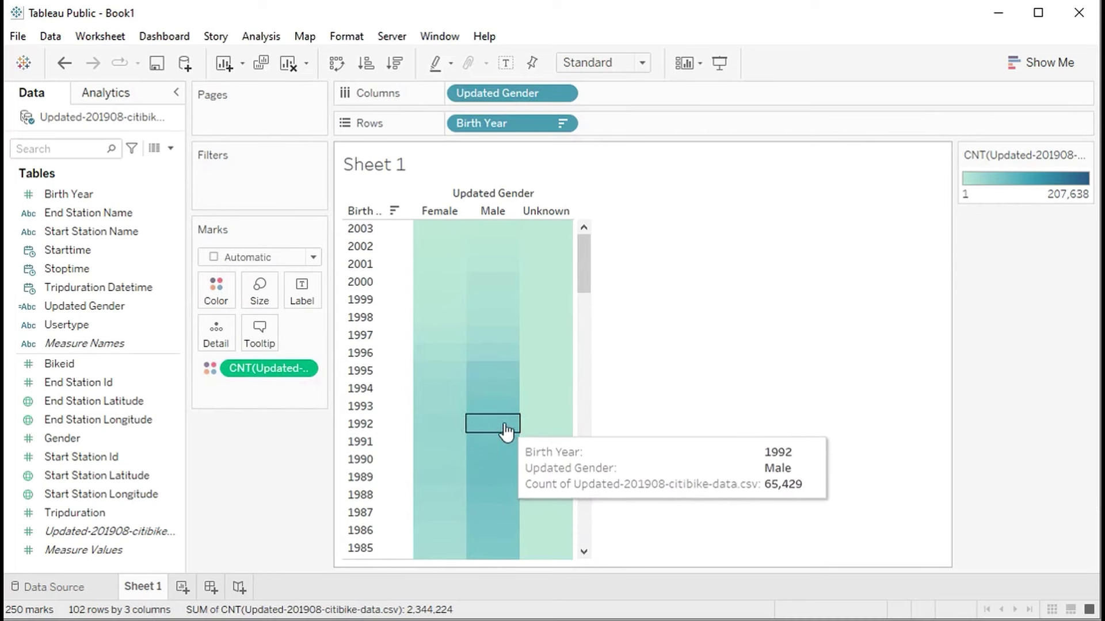
{"action": "scroll", "coordinate": [518, 377], "scroll_direction": "down", "scroll_amount": 2}
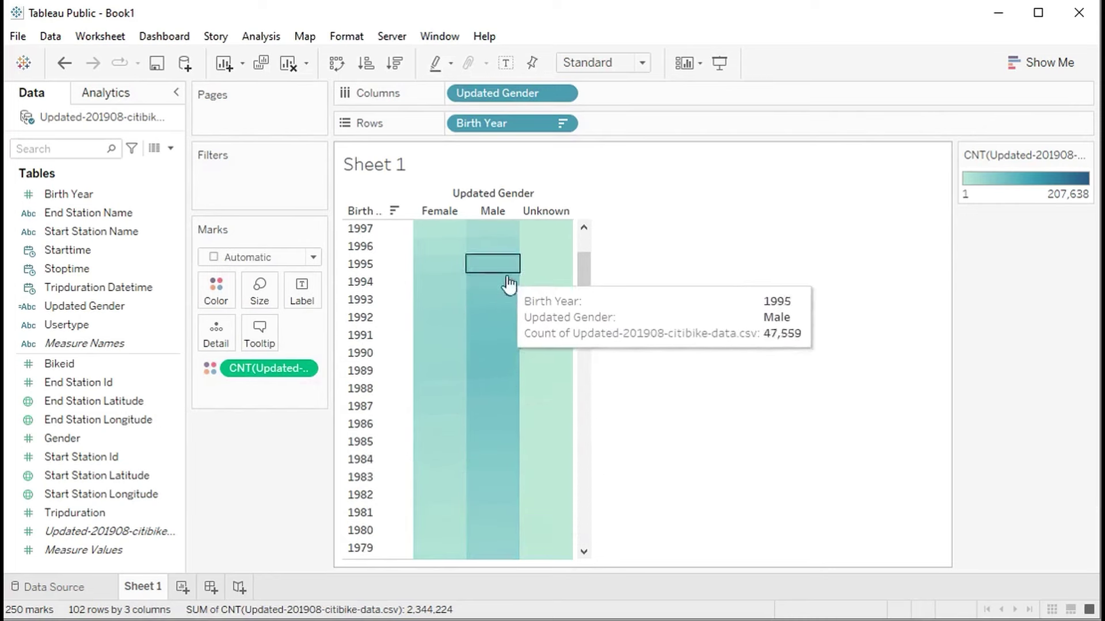
{"action": "scroll", "coordinate": [503, 378], "scroll_direction": "up", "scroll_amount": 1}
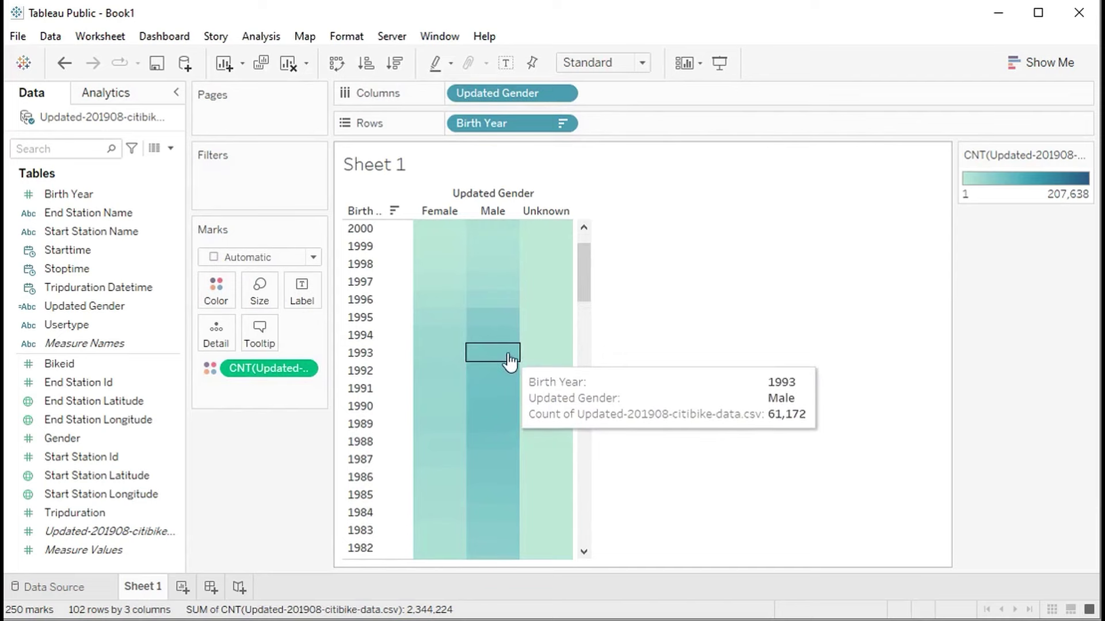
{"action": "scroll", "coordinate": [509, 362], "scroll_direction": "down", "scroll_amount": 1}
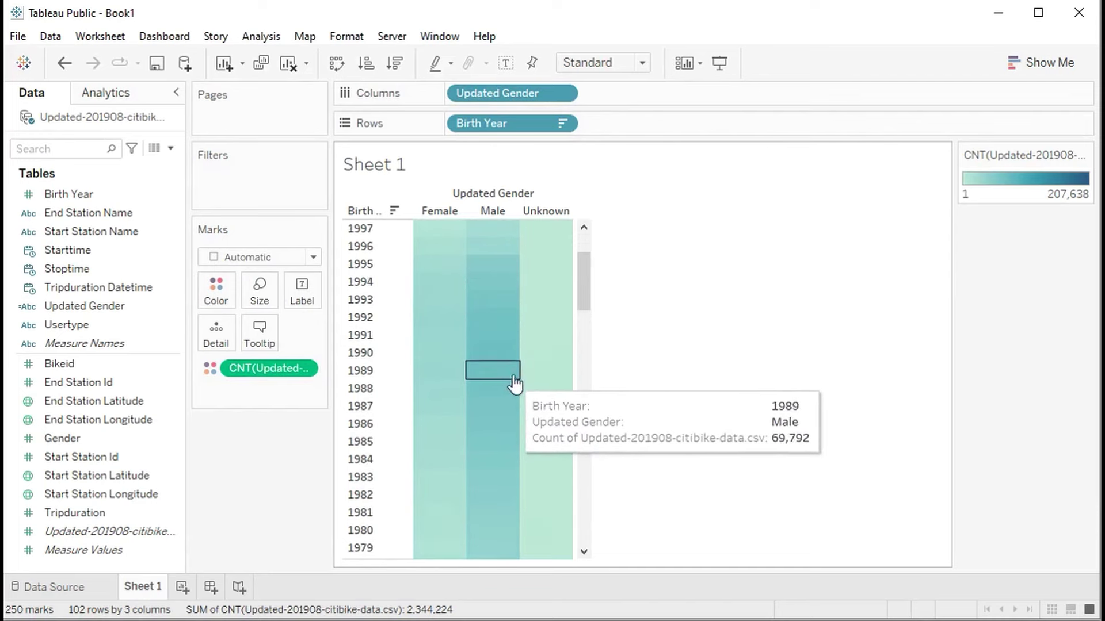
{"action": "scroll", "coordinate": [511, 333], "scroll_direction": "up", "scroll_amount": 1}
{"action": "scroll", "coordinate": [507, 362], "scroll_direction": "down", "scroll_amount": 1}
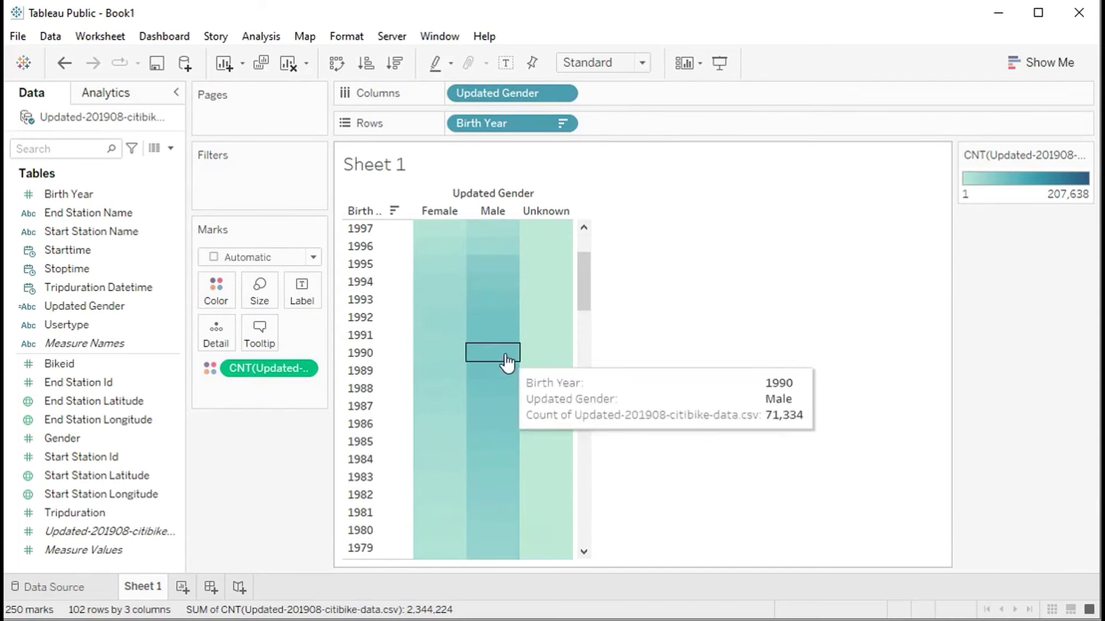
{"action": "scroll", "coordinate": [506, 362], "scroll_direction": "down", "scroll_amount": 8}
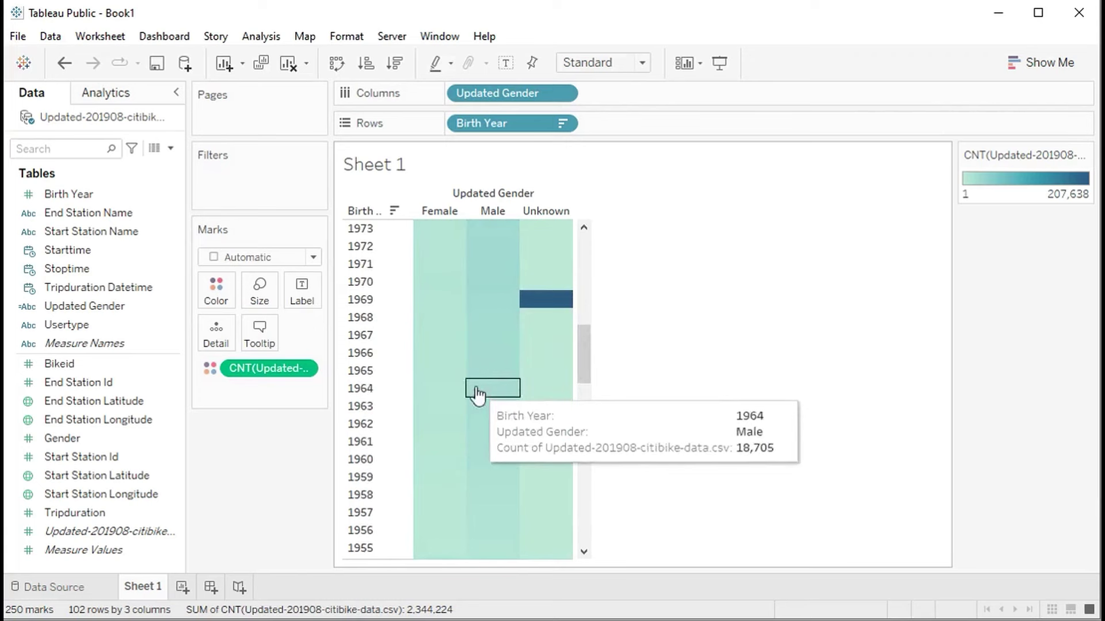
{"action": "scroll", "coordinate": [552, 316], "scroll_direction": "down", "scroll_amount": 14}
{"action": "scroll", "coordinate": [515, 434], "scroll_direction": "up", "scroll_amount": 2}
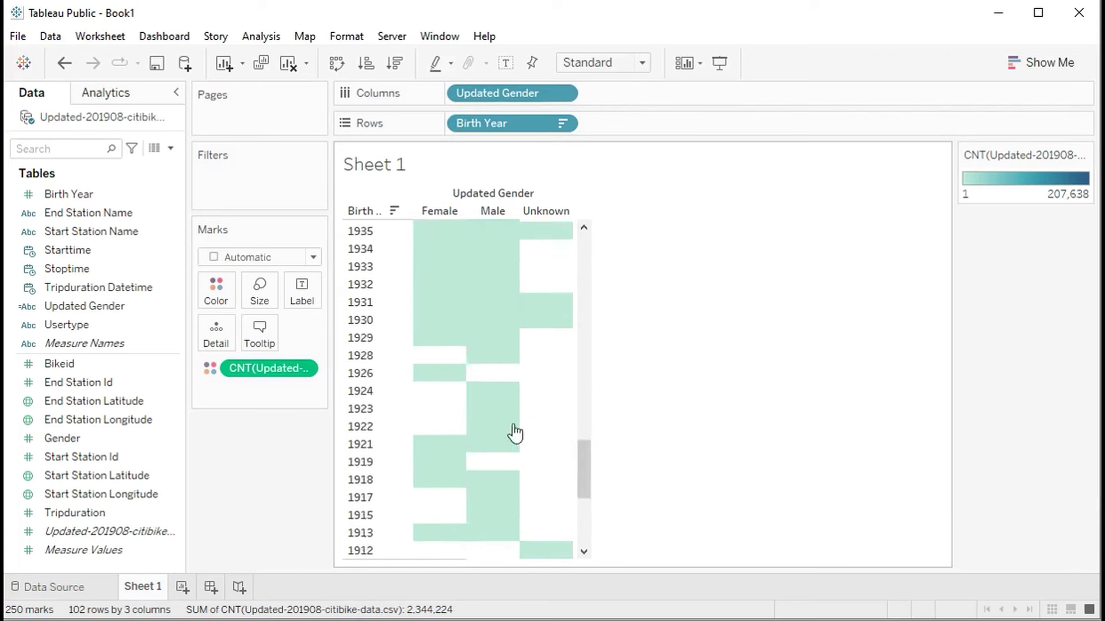
{"action": "scroll", "coordinate": [530, 426], "scroll_direction": "up", "scroll_amount": 15}
{"action": "scroll", "coordinate": [556, 380], "scroll_direction": "down", "scroll_amount": 1}
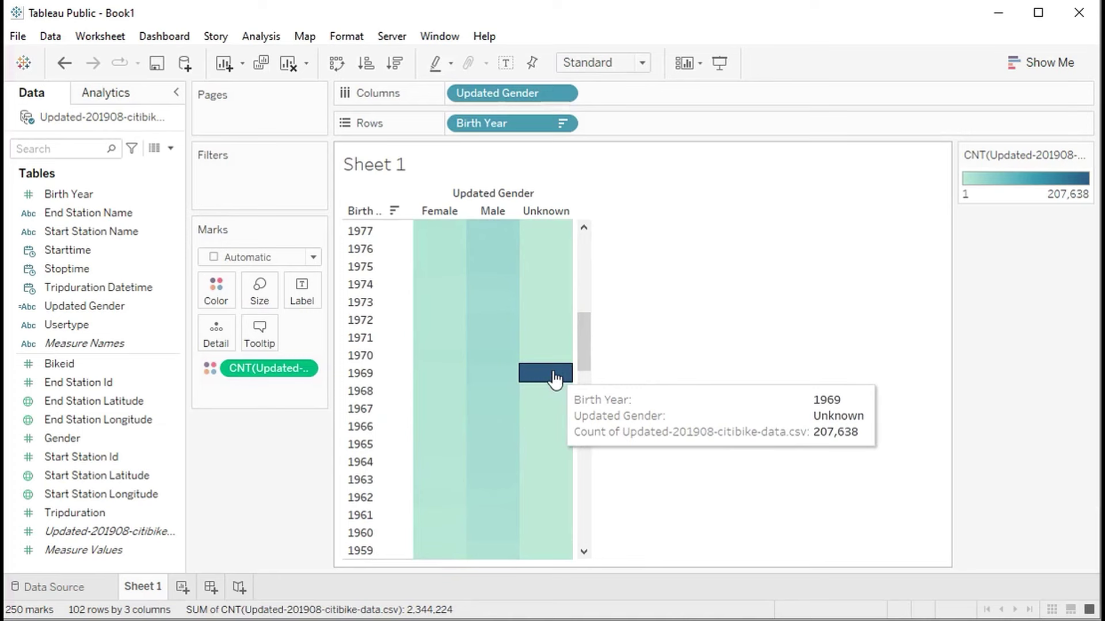
{"action": "scroll", "coordinate": [554, 380], "scroll_direction": "down", "scroll_amount": 15}
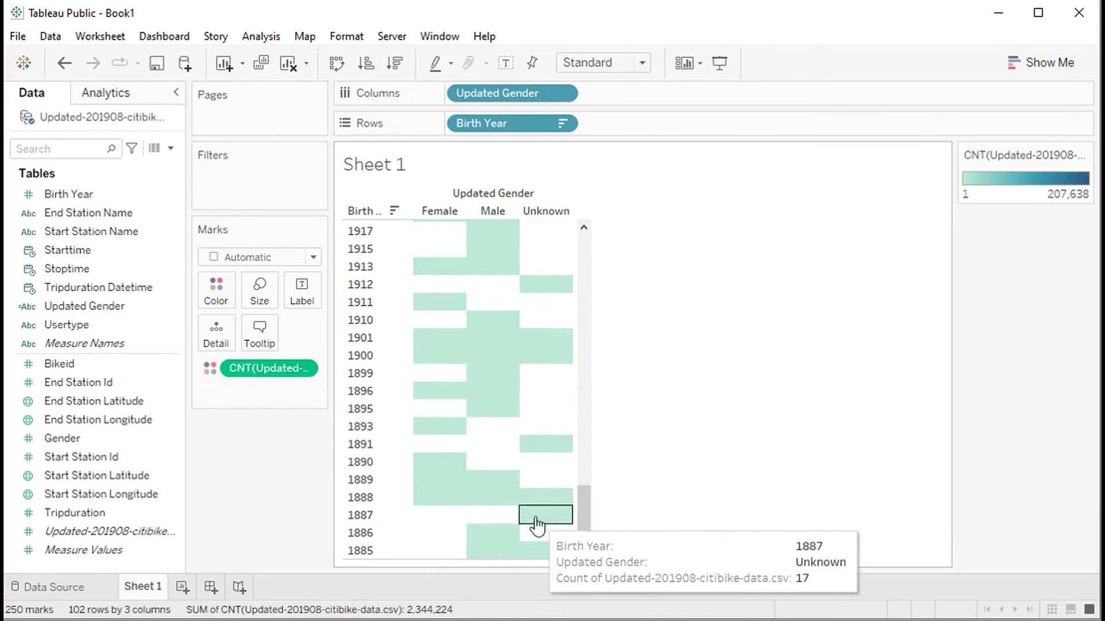
{"action": "scroll", "coordinate": [461, 478], "scroll_direction": "up", "scroll_amount": 2}
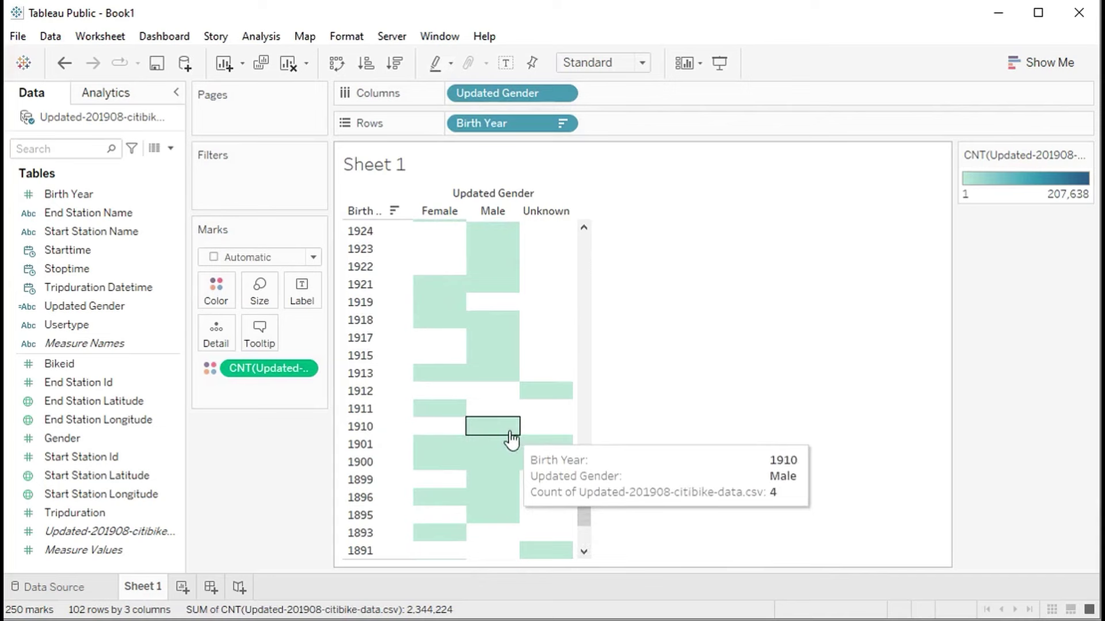
{"action": "scroll", "coordinate": [488, 434], "scroll_direction": "up", "scroll_amount": 6}
{"action": "scroll", "coordinate": [496, 414], "scroll_direction": "down", "scroll_amount": 4}
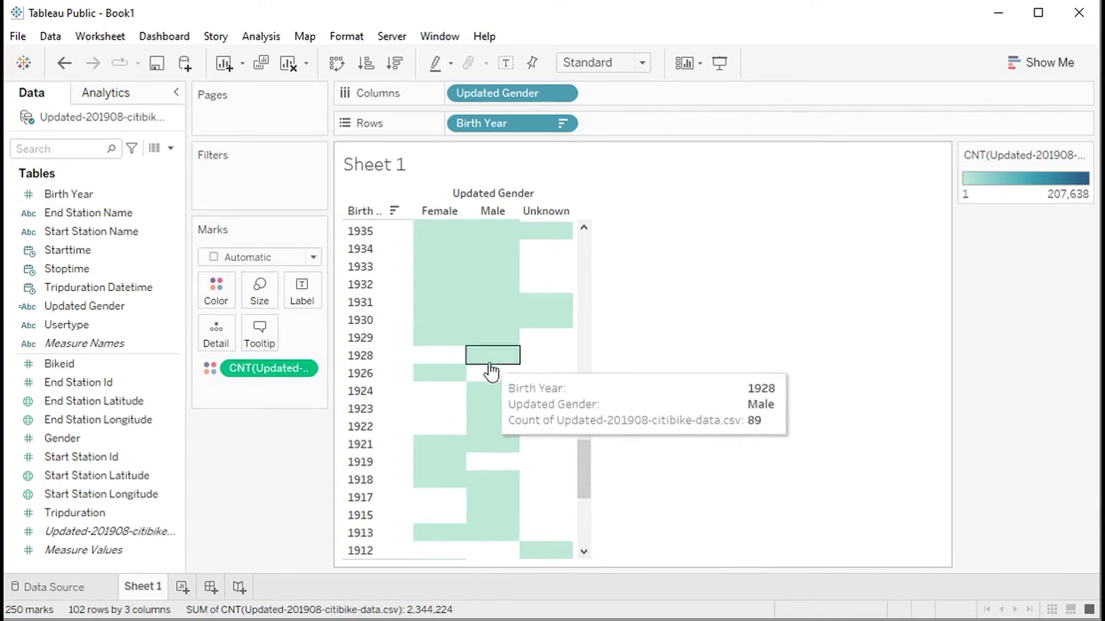
{"action": "scroll", "coordinate": [491, 372], "scroll_direction": "down", "scroll_amount": 5}
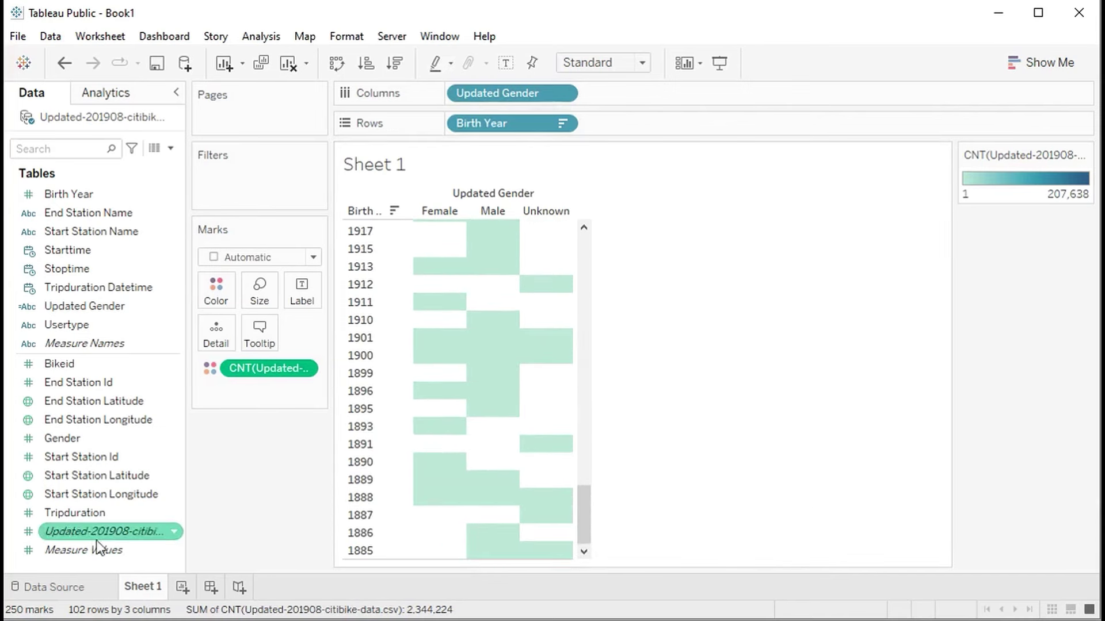
Add a discrete Birth Year filter that excludes 1969
{"action": "left_click_drag", "start_coordinate": [85, 192], "coordinate": [216, 184]}
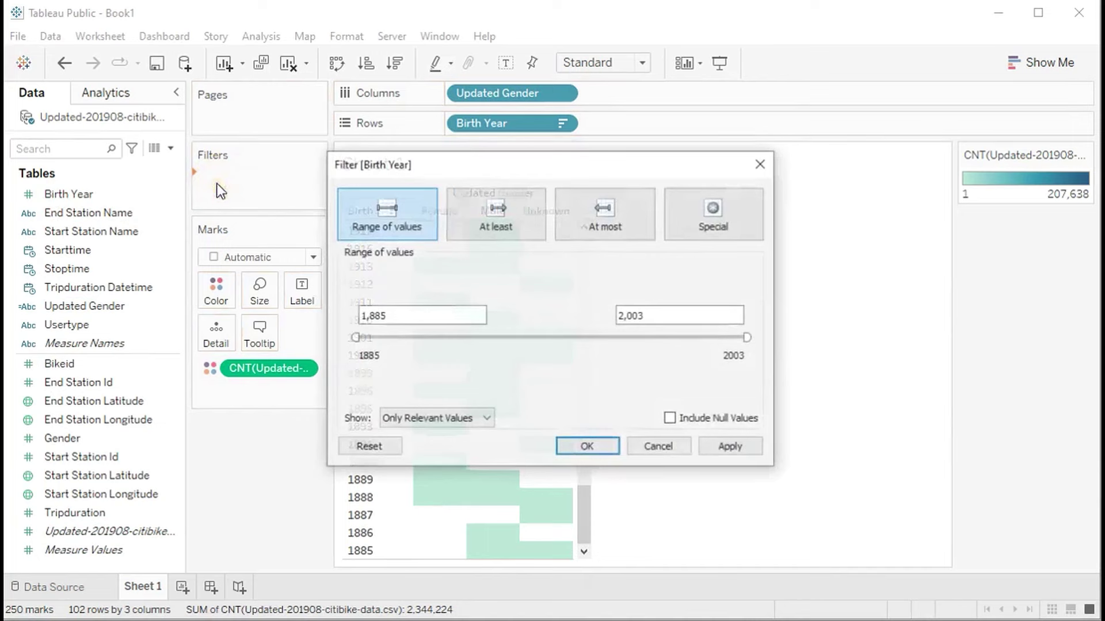
{"action": "left_click", "coordinate": [586, 446]}
{"action": "left_click", "coordinate": [308, 180]}
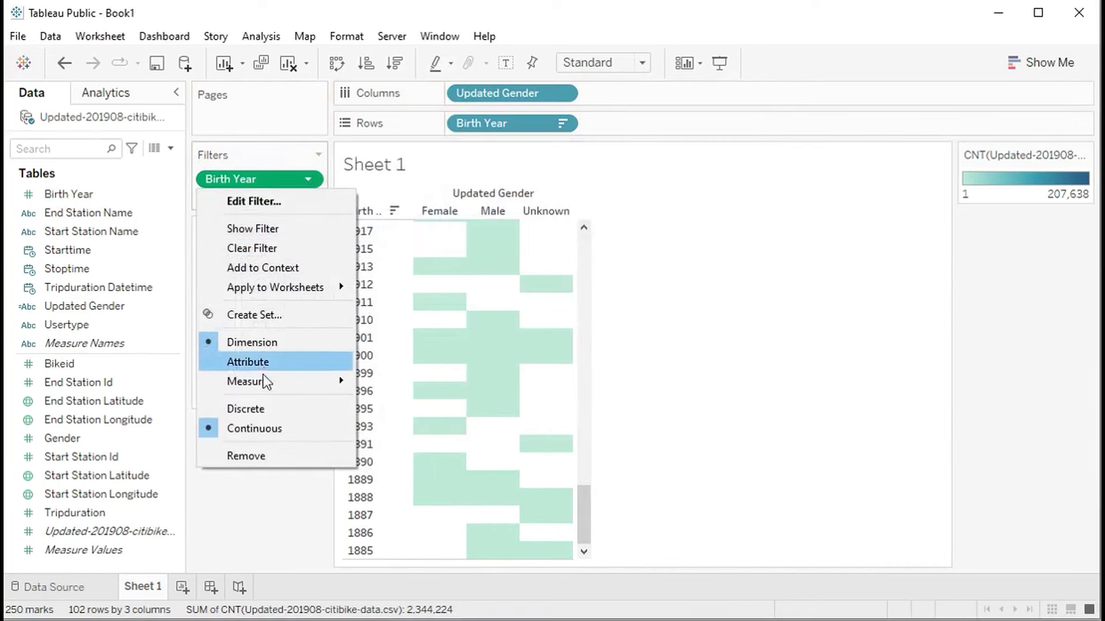
{"action": "left_click", "coordinate": [253, 409]}
{"action": "scroll", "coordinate": [489, 297], "scroll_direction": "down", "scroll_amount": 10}
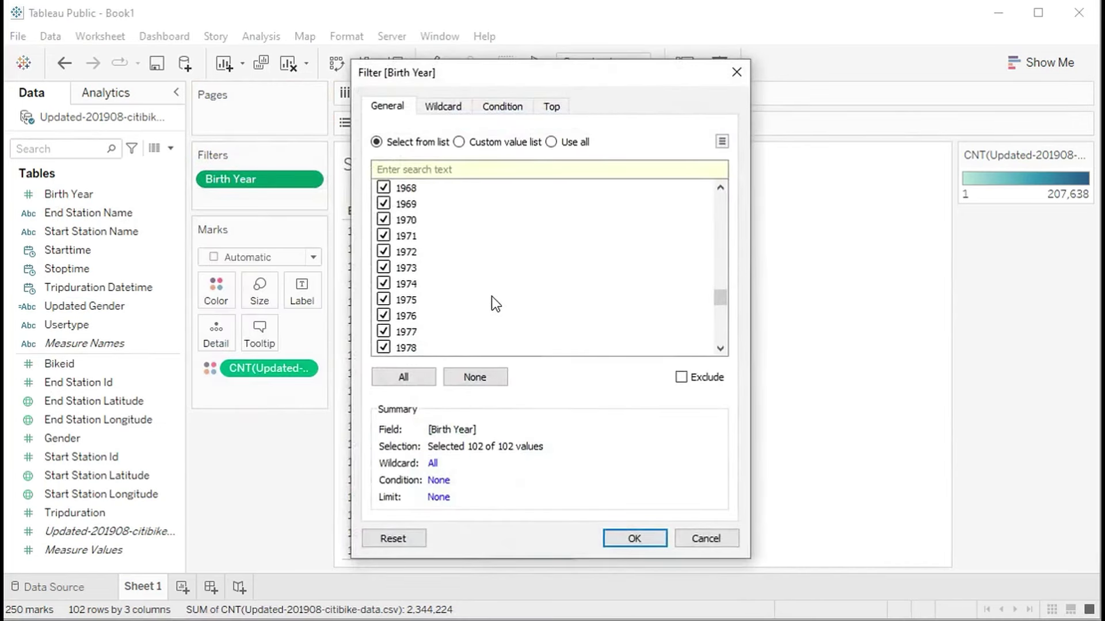
{"action": "scroll", "coordinate": [492, 296], "scroll_direction": "down", "scroll_amount": 3}
{"action": "left_click", "coordinate": [681, 377]}
{"action": "left_click", "coordinate": [475, 377]}
{"action": "scroll", "coordinate": [481, 293], "scroll_direction": "down", "scroll_amount": 3}
{"action": "scroll", "coordinate": [471, 288], "scroll_direction": "up", "scroll_amount": 4}
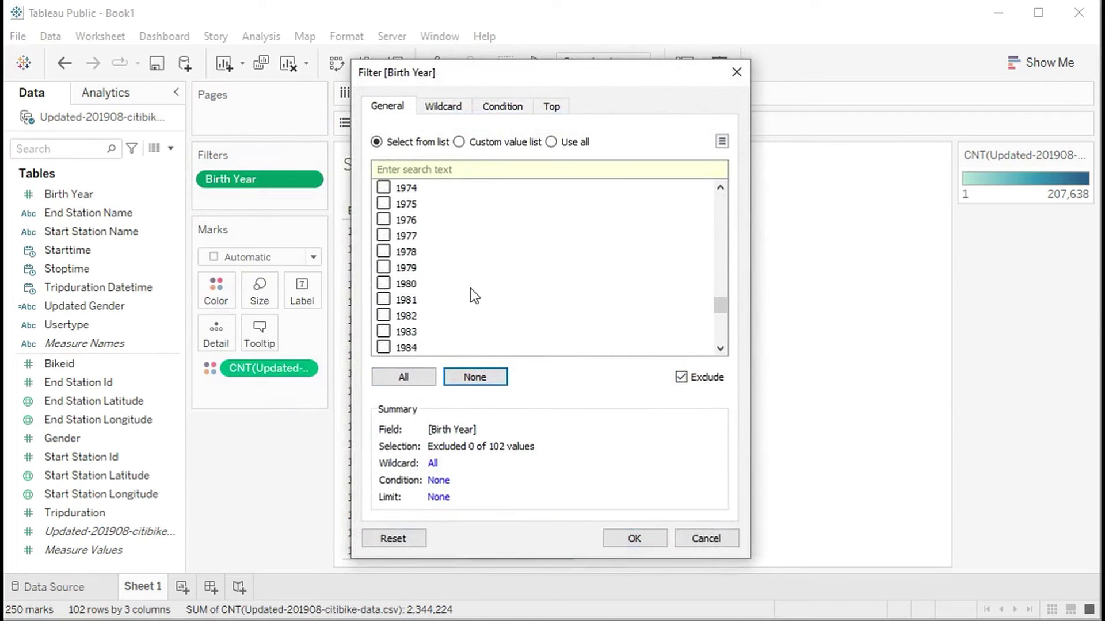
{"action": "scroll", "coordinate": [470, 288], "scroll_direction": "up", "scroll_amount": 2}
{"action": "left_click", "coordinate": [384, 203]}
{"action": "left_click", "coordinate": [634, 537]}
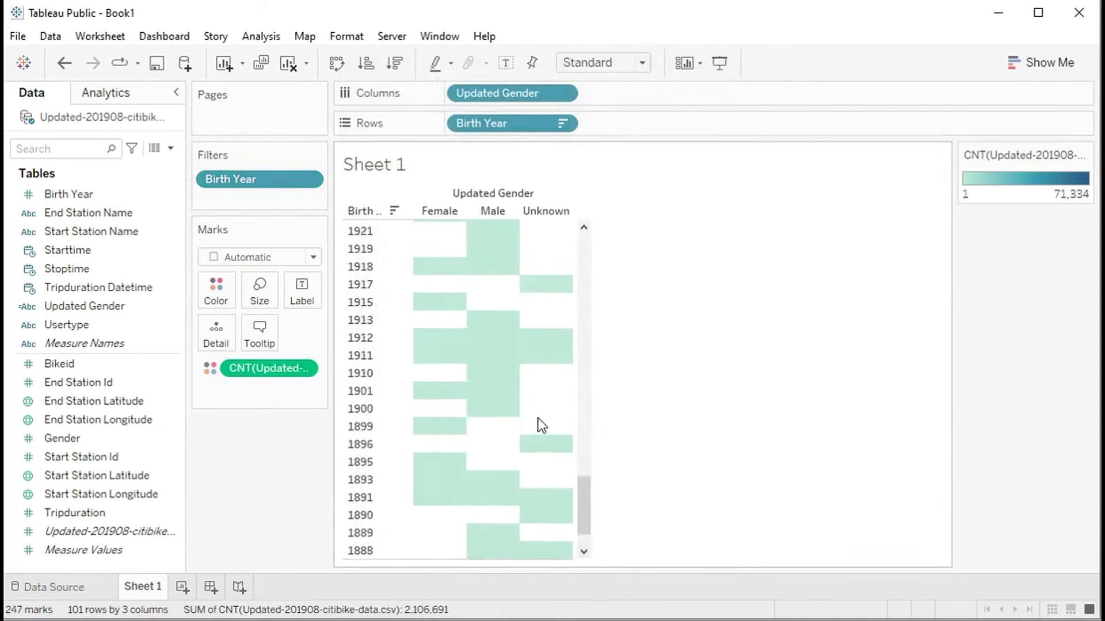
Add a Birth Year range filter from 1940 to 2003, then view the Types of Customers story page
{"action": "scroll", "coordinate": [541, 426], "scroll_direction": "up", "scroll_amount": 15}
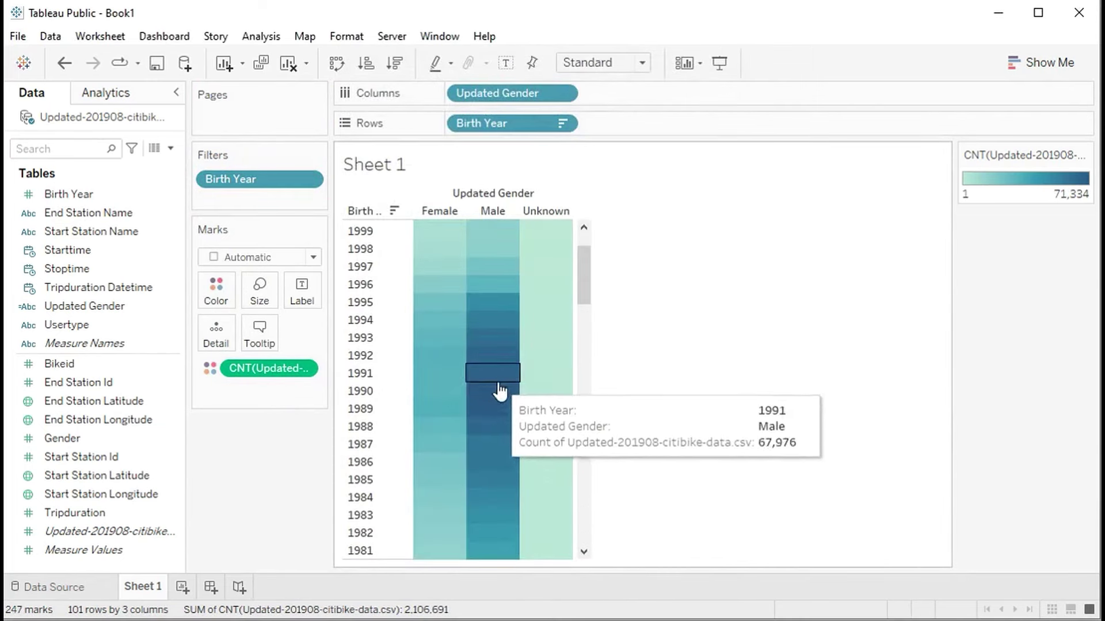
{"action": "scroll", "coordinate": [498, 391], "scroll_direction": "down", "scroll_amount": 15}
{"action": "left_click_drag", "start_coordinate": [65, 194], "coordinate": [240, 204]}
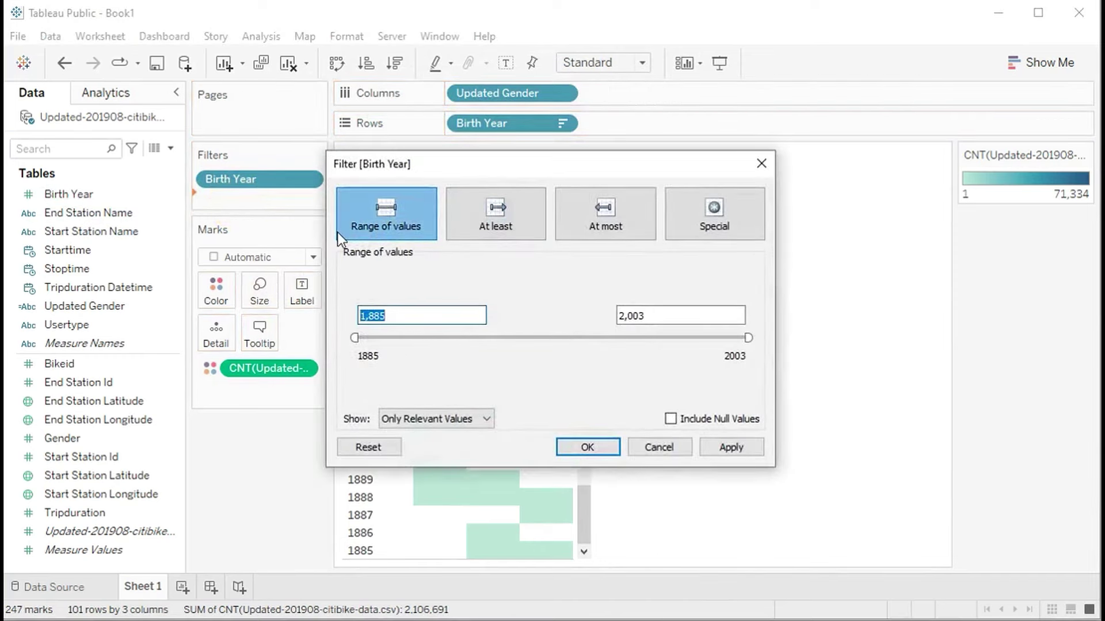
{"action": "type", "text": "1940"}
{"action": "left_click", "coordinate": [598, 447]}
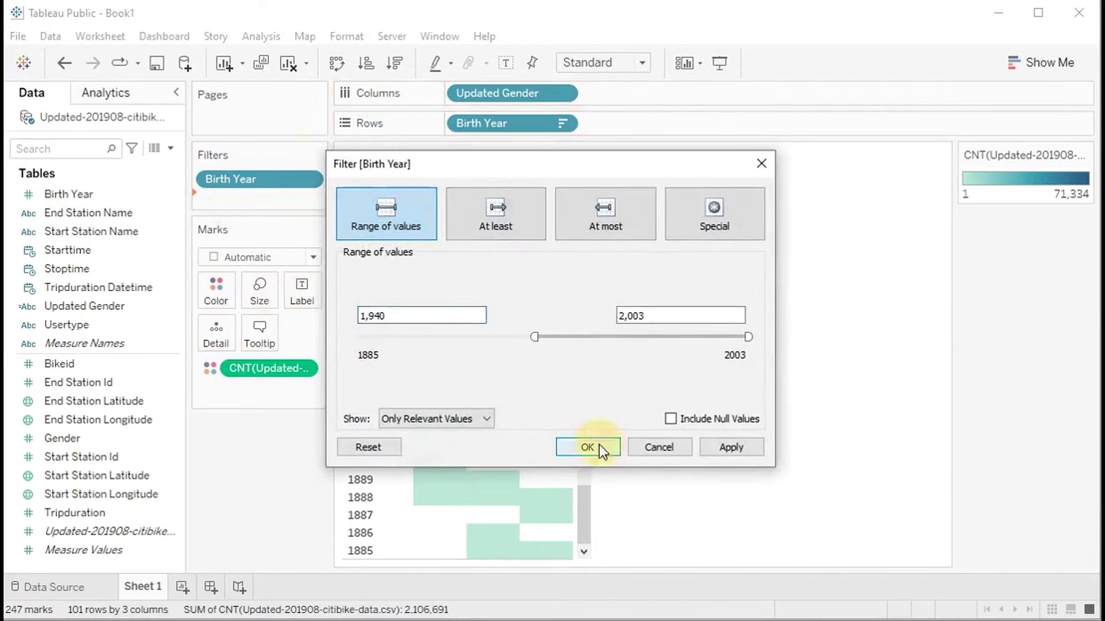
{"action": "scroll", "coordinate": [524, 511], "scroll_direction": "up", "scroll_amount": 15}
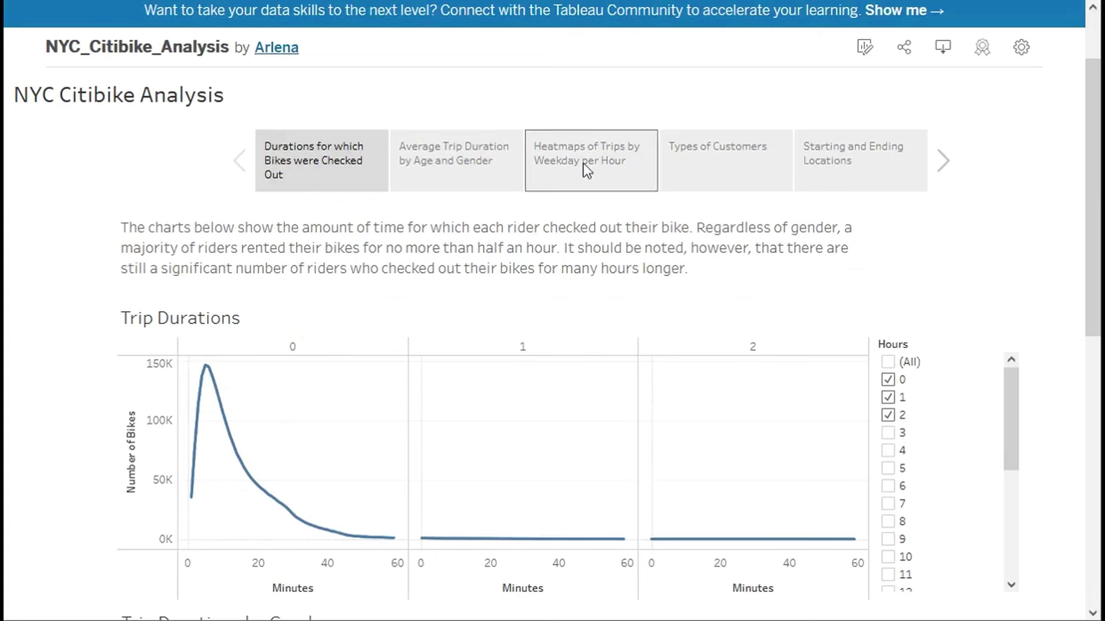
{"action": "left_click", "coordinate": [726, 164]}
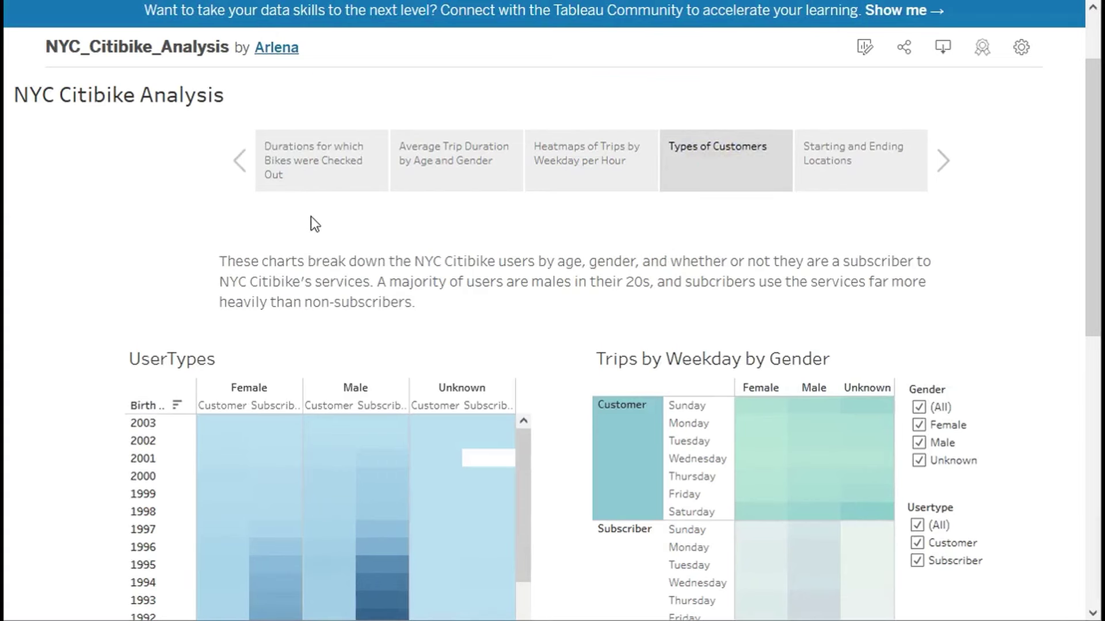
Browse the story points: trip duration, checkout durations, weekday heatmaps, and Types of Customers
{"action": "left_click", "coordinate": [607, 172]}
{"action": "left_click", "coordinate": [469, 160]}
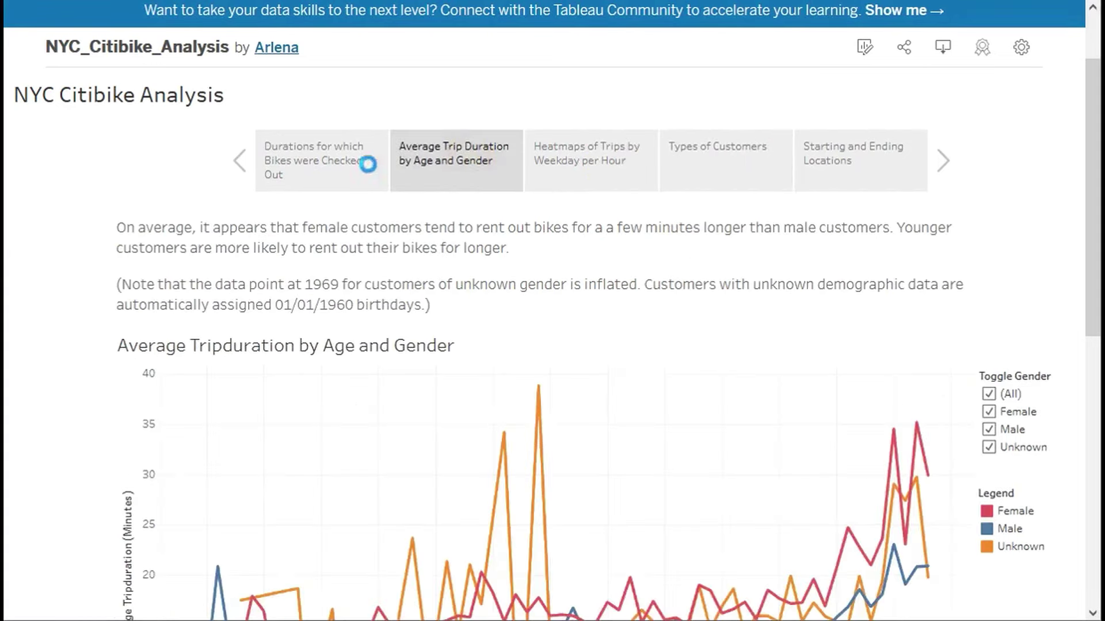
{"action": "left_click", "coordinate": [312, 164]}
{"action": "left_click", "coordinate": [621, 174]}
{"action": "left_click", "coordinate": [699, 173]}
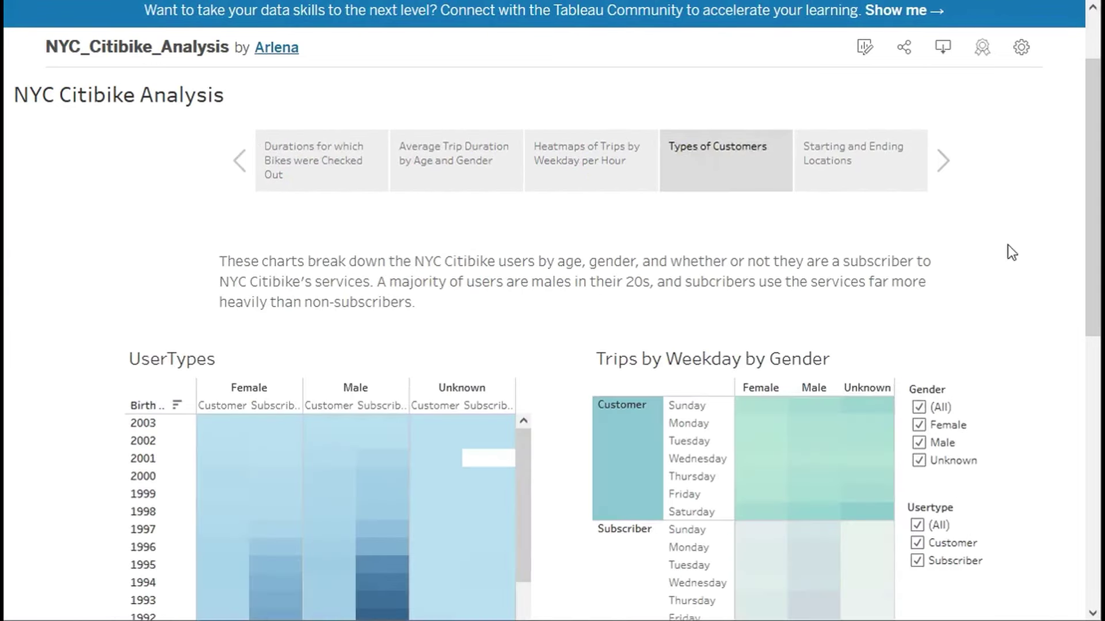
Toggle the Gender and Customer usertype filters off and back on in the weekday heatmap
{"action": "scroll", "coordinate": [1006, 248], "scroll_direction": "down", "scroll_amount": 1}
{"action": "scroll", "coordinate": [1006, 241], "scroll_direction": "down", "scroll_amount": 1}
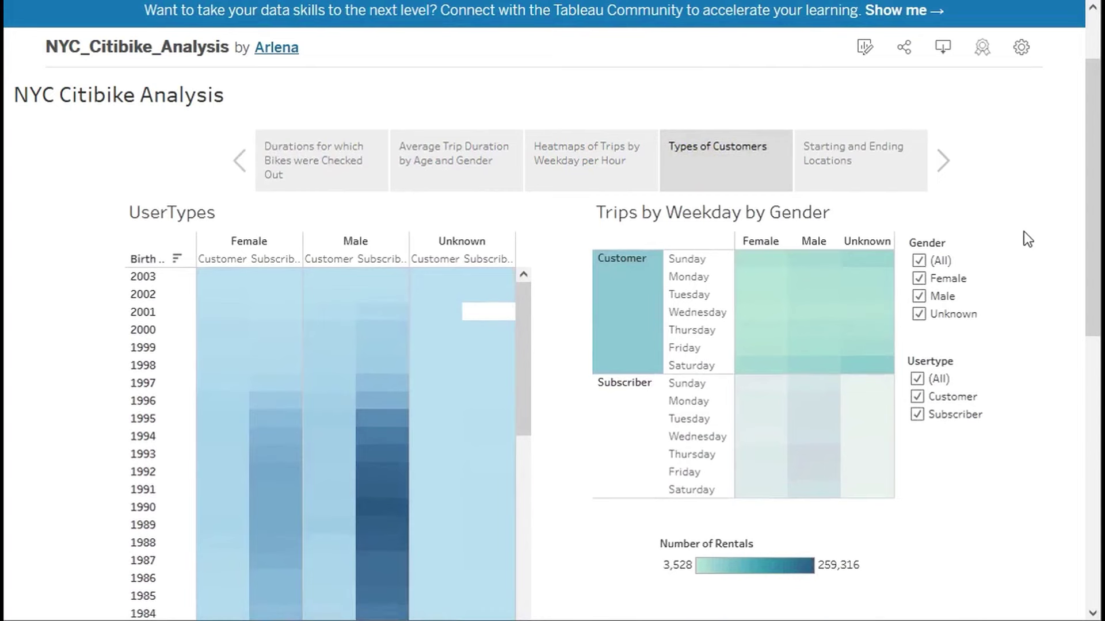
{"action": "left_click", "coordinate": [919, 261]}
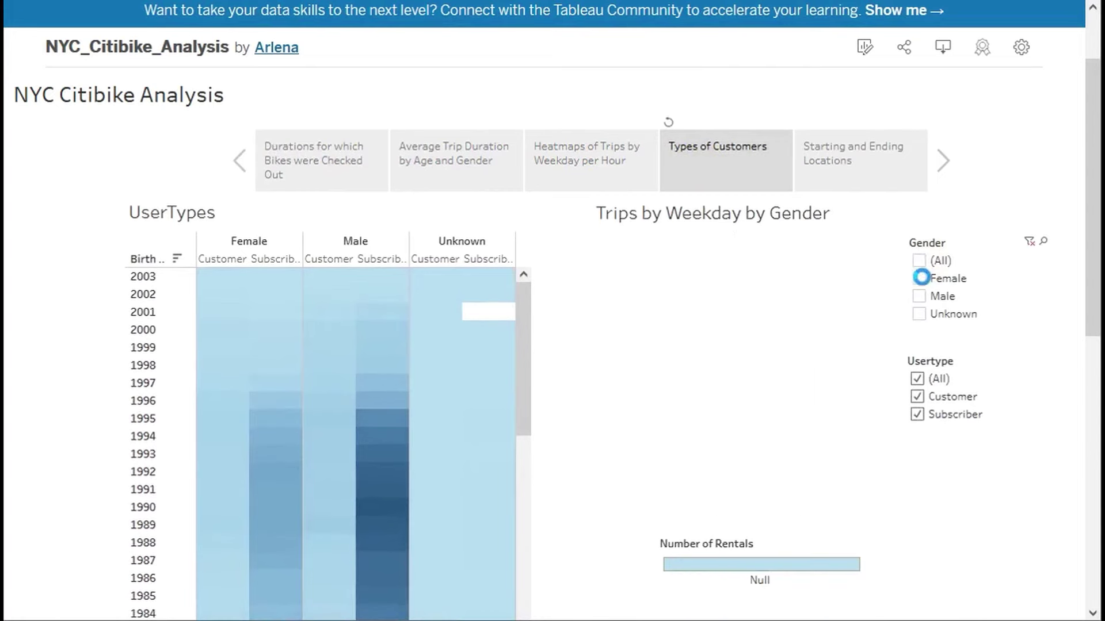
{"action": "left_click", "coordinate": [919, 260]}
{"action": "scroll", "coordinate": [983, 332], "scroll_direction": "up", "scroll_amount": 1}
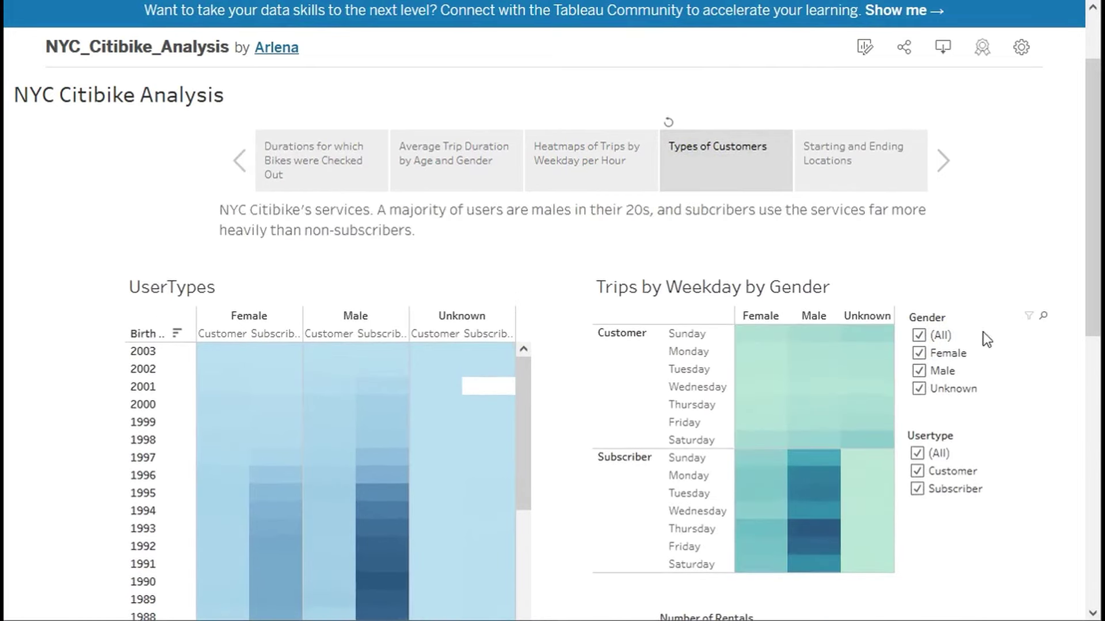
{"action": "scroll", "coordinate": [983, 332], "scroll_direction": "down", "scroll_amount": 1}
{"action": "left_click", "coordinate": [919, 398]}
{"action": "left_click", "coordinate": [920, 398]}
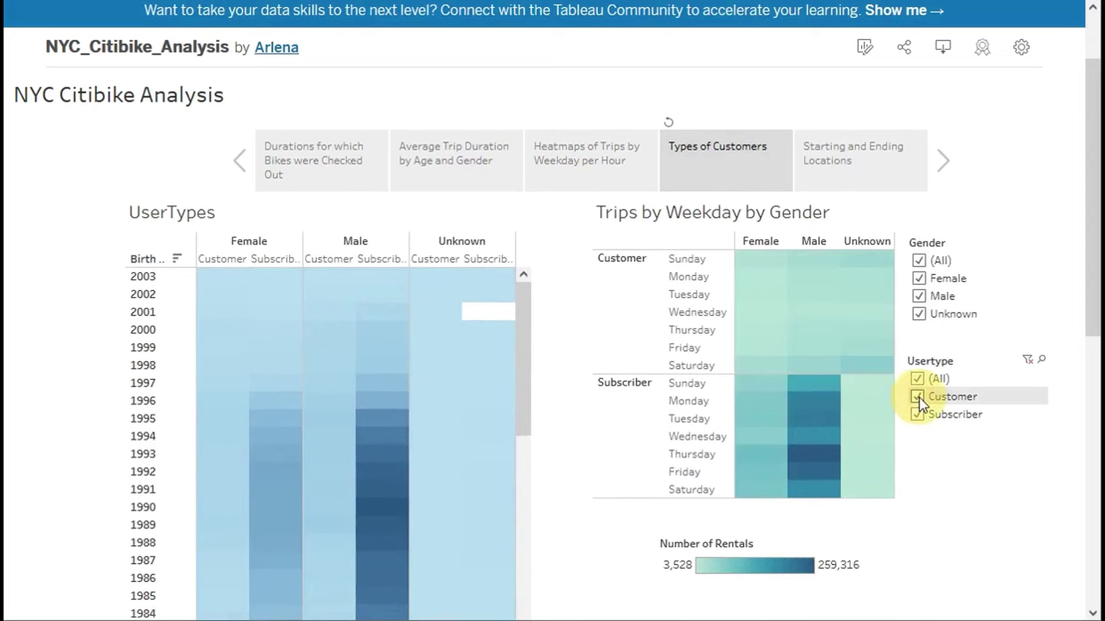
Review the Weekday per Hour heatmaps, then show the Starting and Ending Locations maps
{"action": "left_click", "coordinate": [616, 178]}
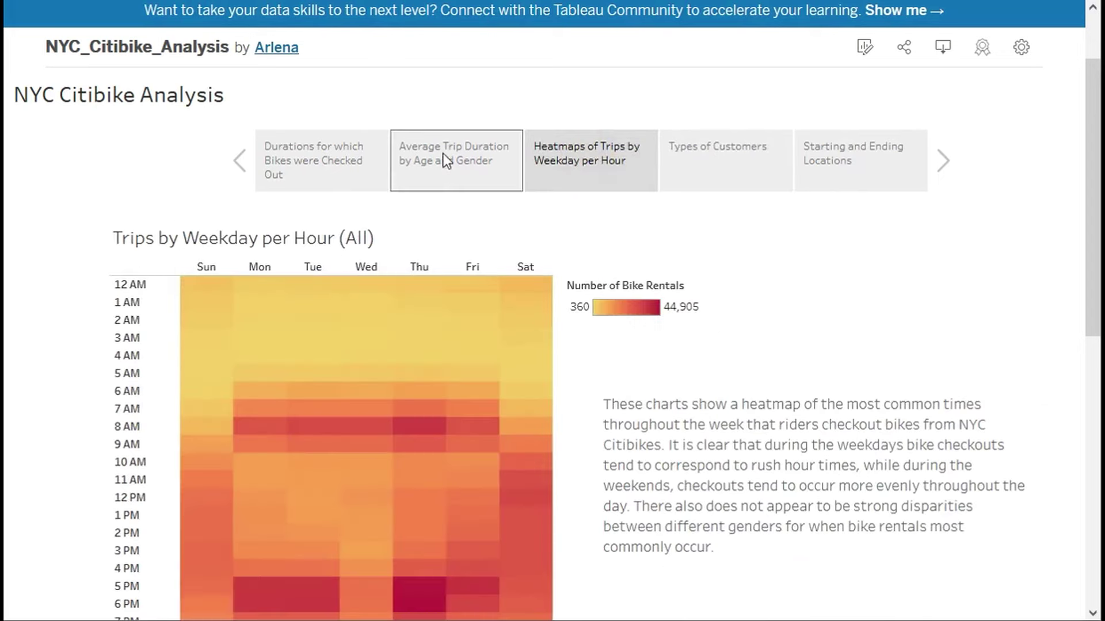
{"action": "scroll", "coordinate": [700, 395], "scroll_direction": "down", "scroll_amount": 5}
{"action": "scroll", "coordinate": [699, 395], "scroll_direction": "down", "scroll_amount": 3}
{"action": "mouse_move", "coordinate": [691, 452]}
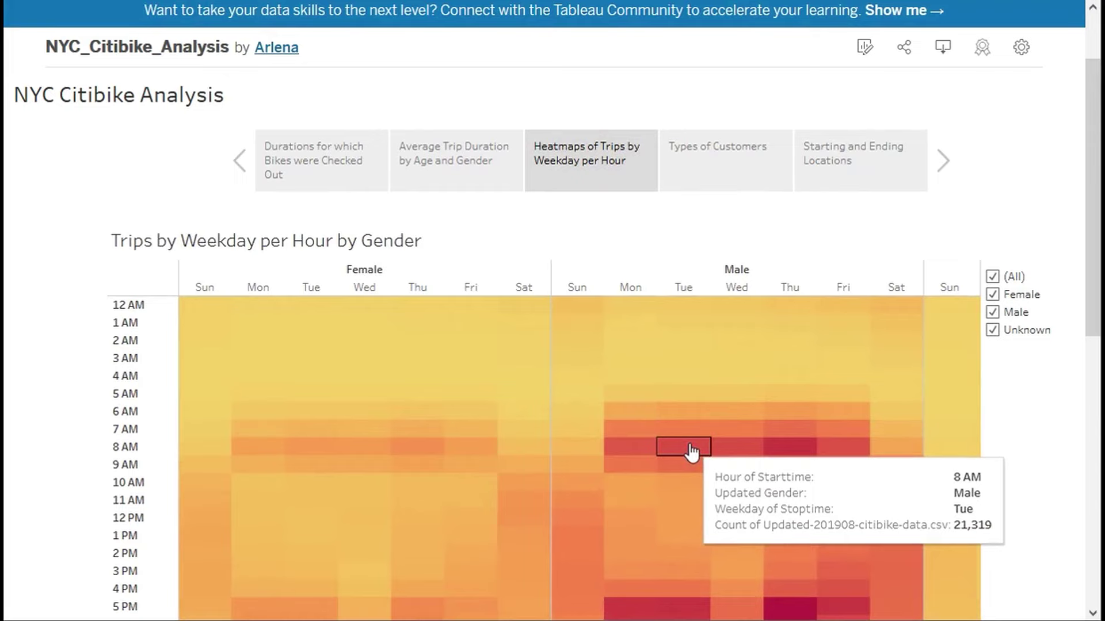
{"action": "scroll", "coordinate": [864, 420], "scroll_direction": "down", "scroll_amount": 5}
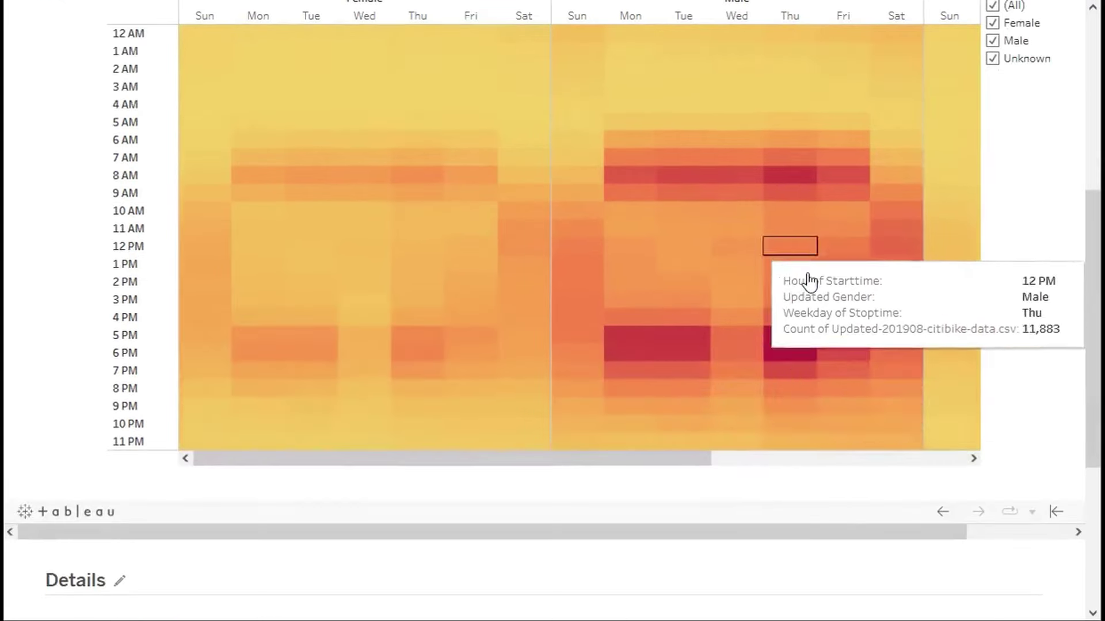
{"action": "scroll", "coordinate": [814, 293], "scroll_direction": "up", "scroll_amount": 4}
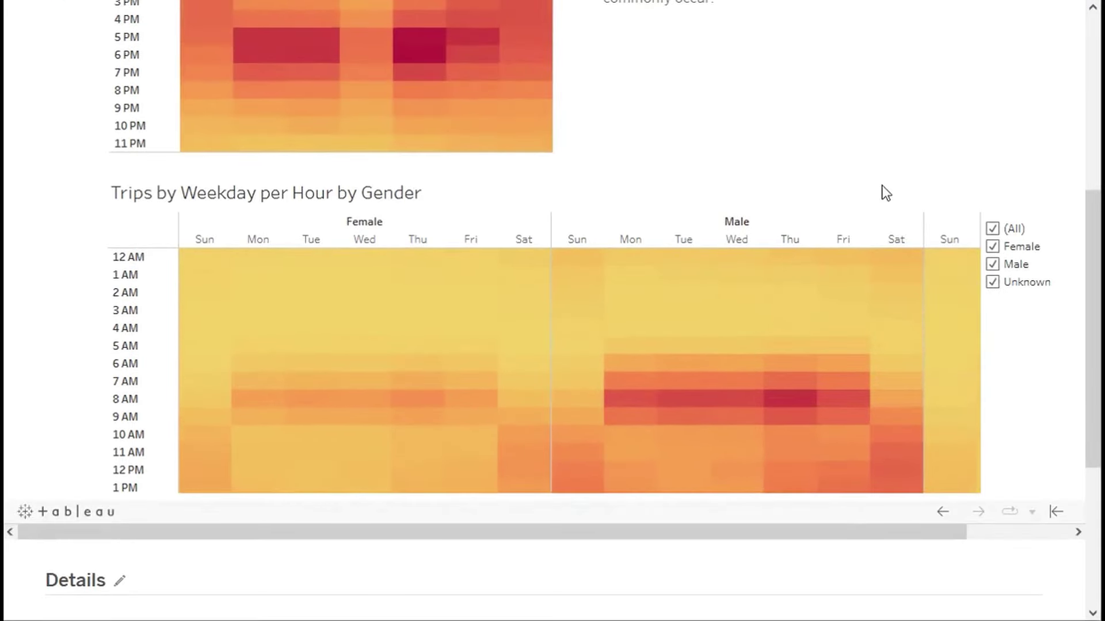
{"action": "scroll", "coordinate": [880, 202], "scroll_direction": "up", "scroll_amount": 4}
{"action": "scroll", "coordinate": [878, 215], "scroll_direction": "up", "scroll_amount": 5}
{"action": "left_click", "coordinate": [837, 241]}
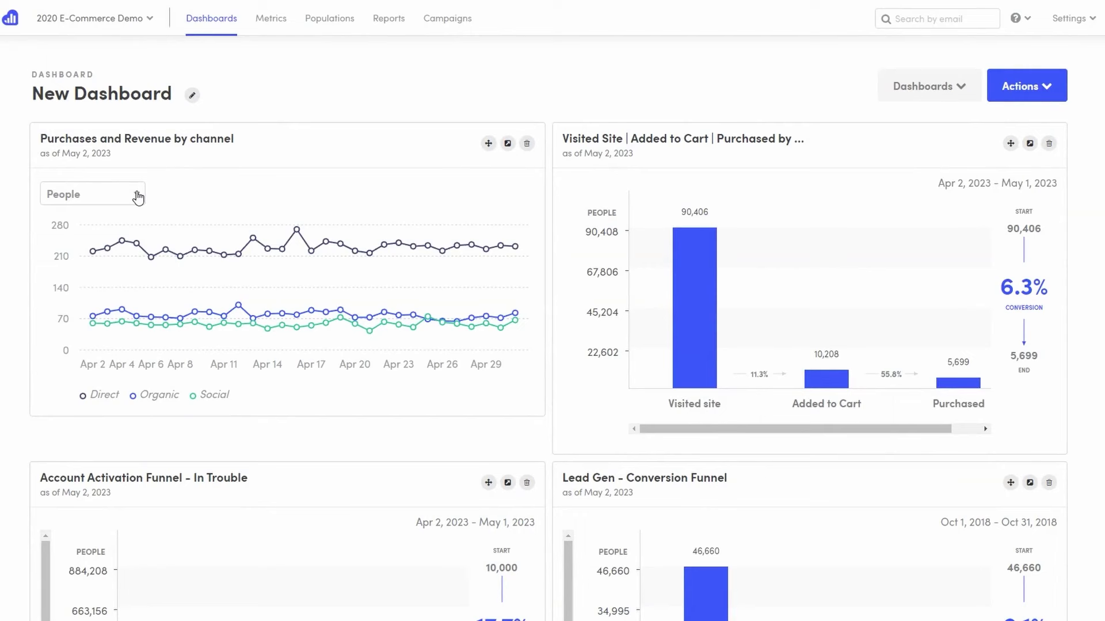
Change the channel chart measure to Times per person, then to total Times
{"action": "left_click", "coordinate": [138, 198]}
{"action": "left_click", "coordinate": [125, 238]}
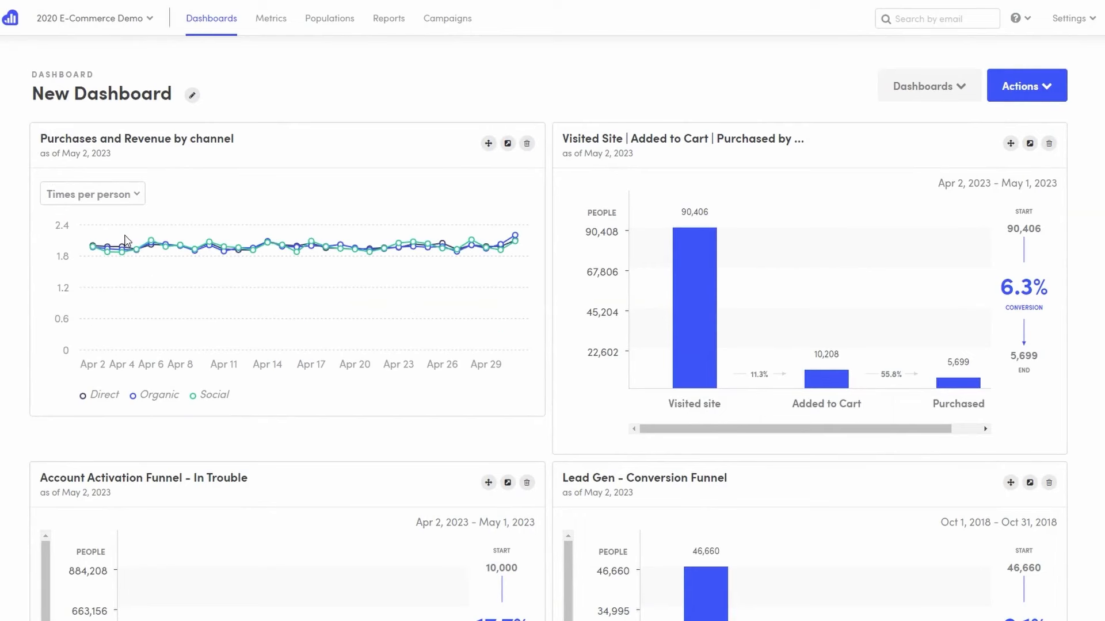
{"action": "left_click", "coordinate": [131, 201]}
{"action": "left_click", "coordinate": [121, 221]}
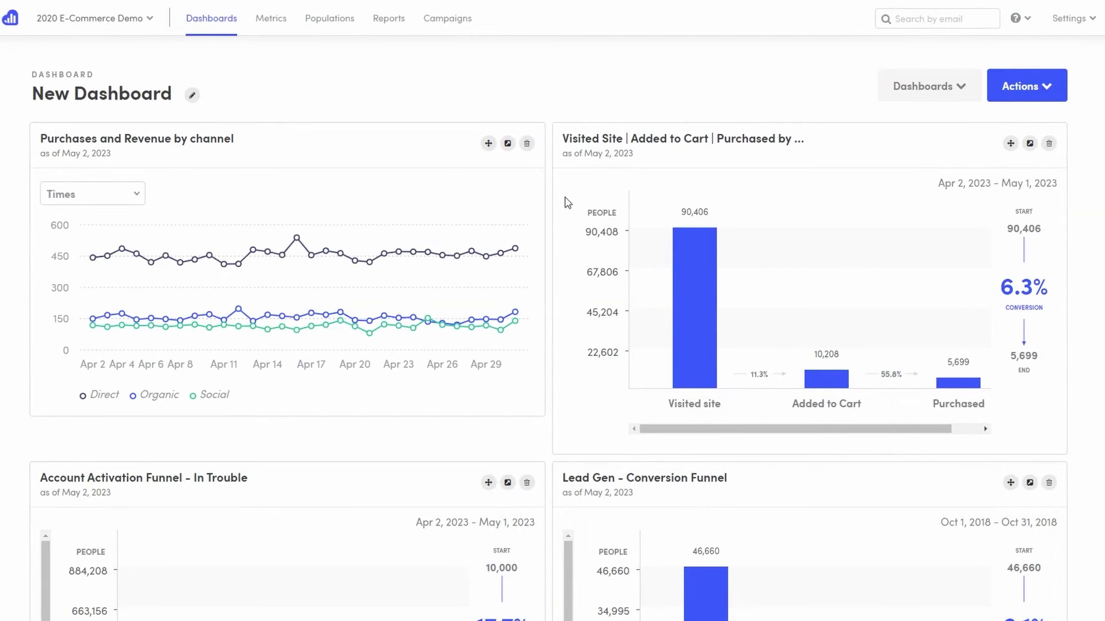
Open the Lead Gen - Conversion Funnel report from its dashboard card
{"action": "left_click", "coordinate": [962, 91]}
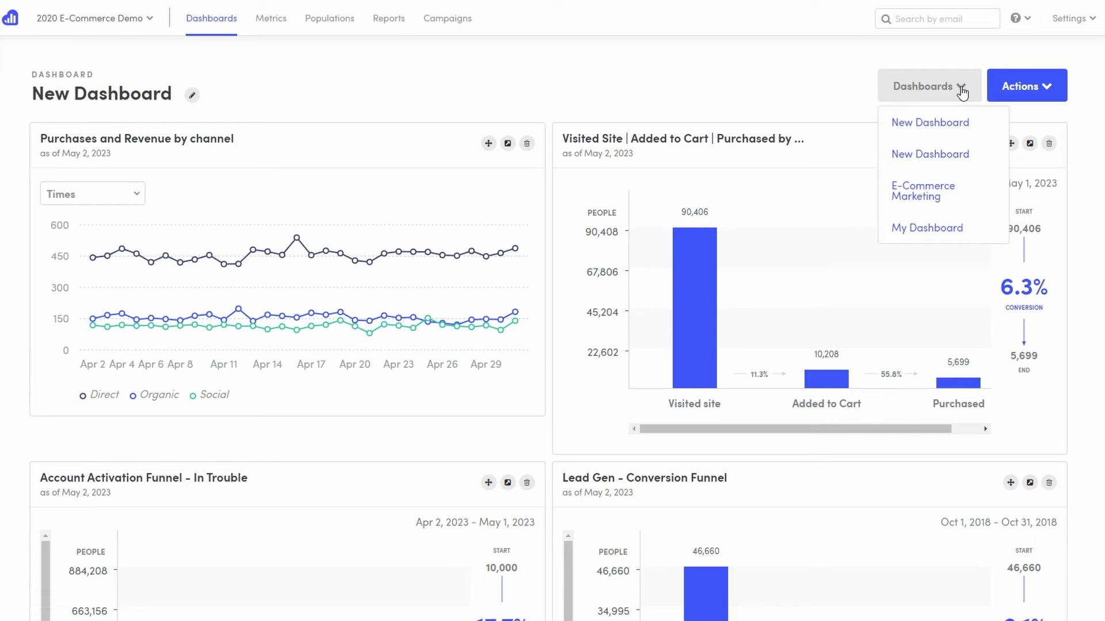
{"action": "left_click", "coordinate": [964, 92]}
{"action": "scroll", "coordinate": [637, 374], "scroll_direction": "down", "scroll_amount": 4}
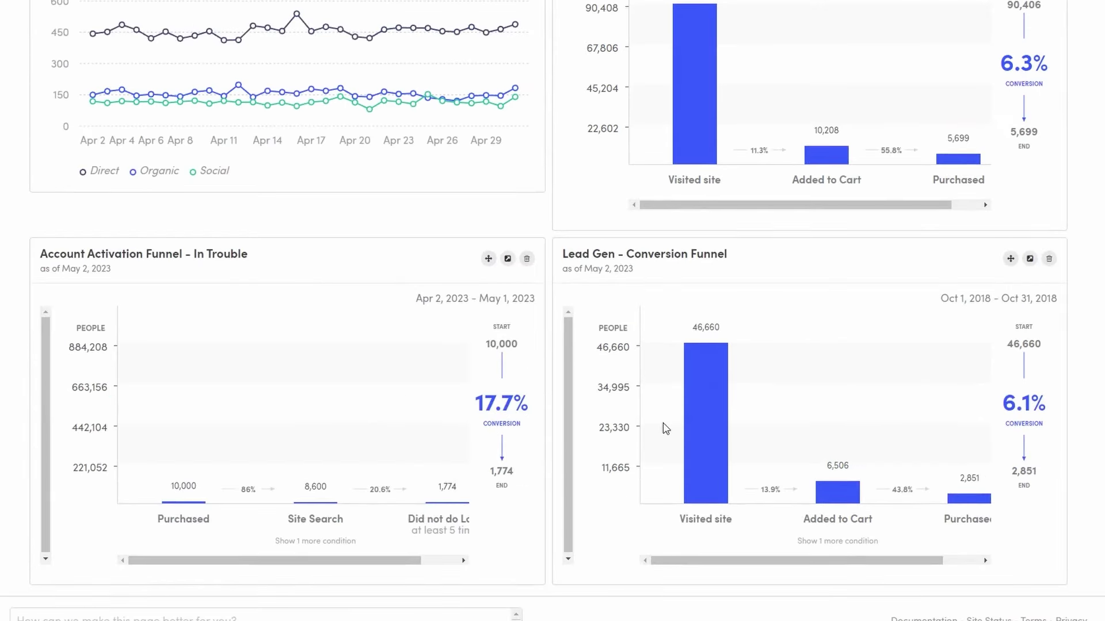
{"action": "scroll", "coordinate": [729, 512], "scroll_direction": "right", "scroll_amount": 2}
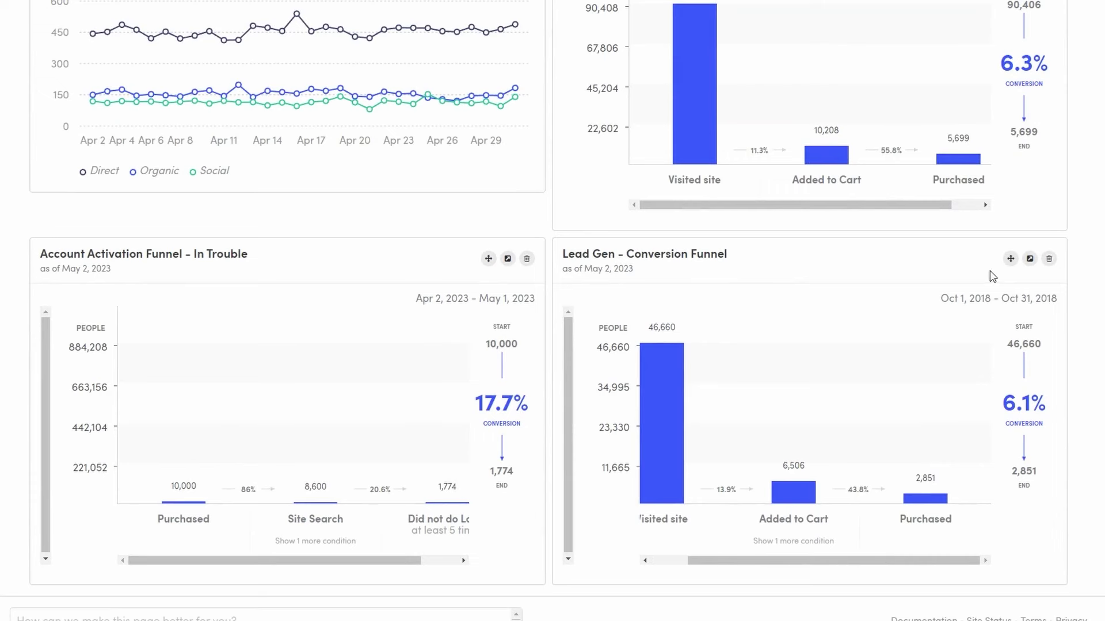
{"action": "left_click", "coordinate": [1030, 258]}
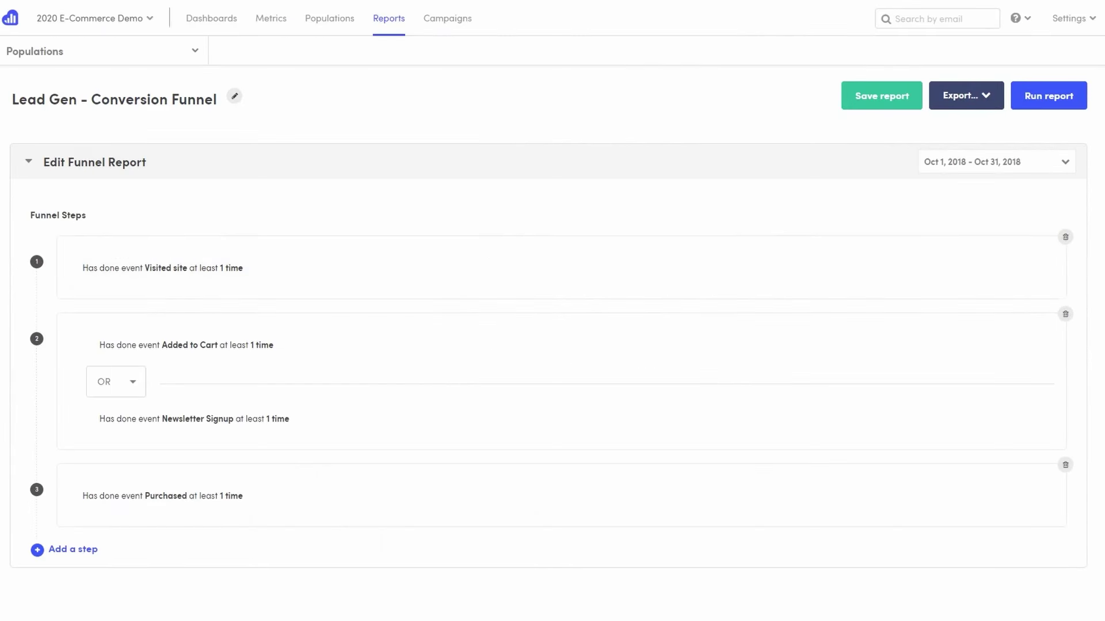
Run the Lead Gen funnel and break it down by KM Browser, then KM Country
{"action": "left_click", "coordinate": [1037, 96]}
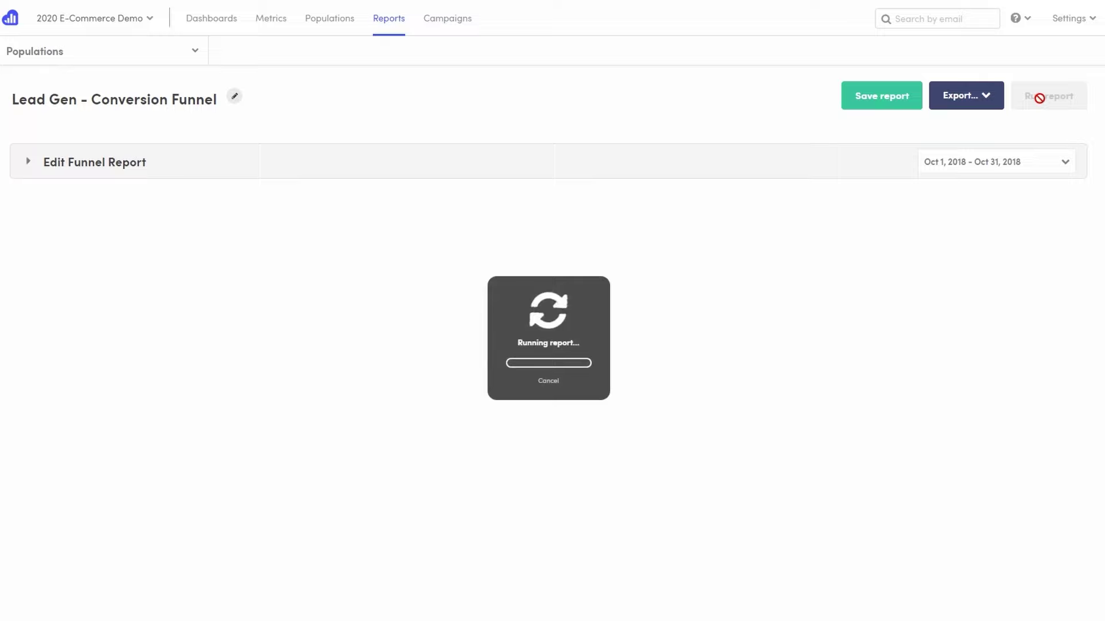
{"action": "scroll", "coordinate": [321, 399], "scroll_direction": "down", "scroll_amount": 3}
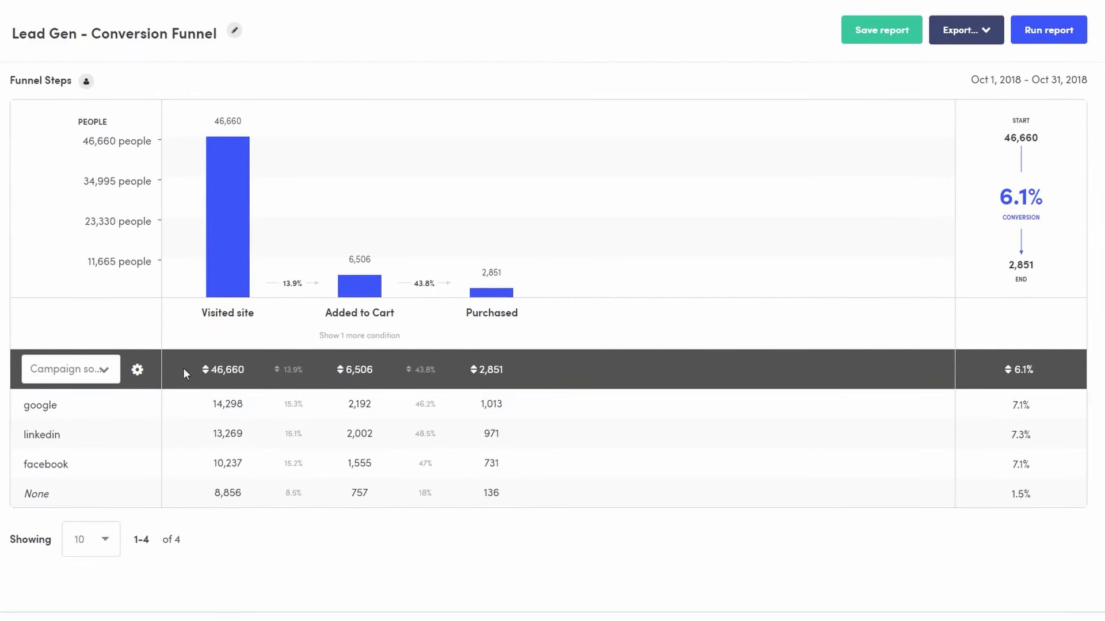
{"action": "left_click", "coordinate": [101, 375]}
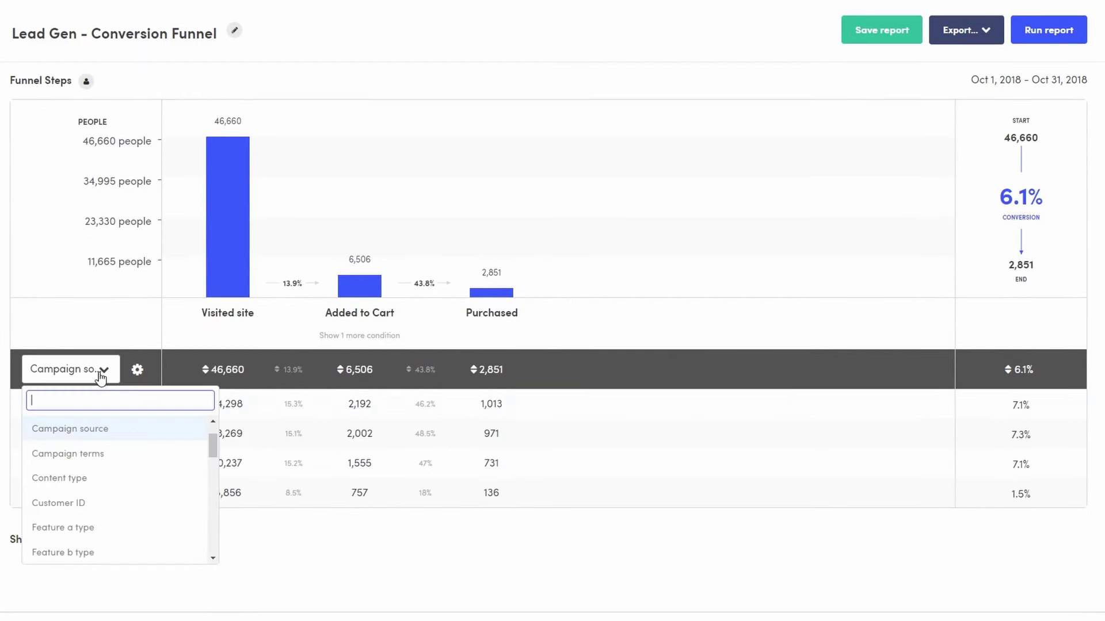
{"action": "scroll", "coordinate": [115, 496], "scroll_direction": "down", "scroll_amount": 2}
{"action": "left_click", "coordinate": [115, 478]}
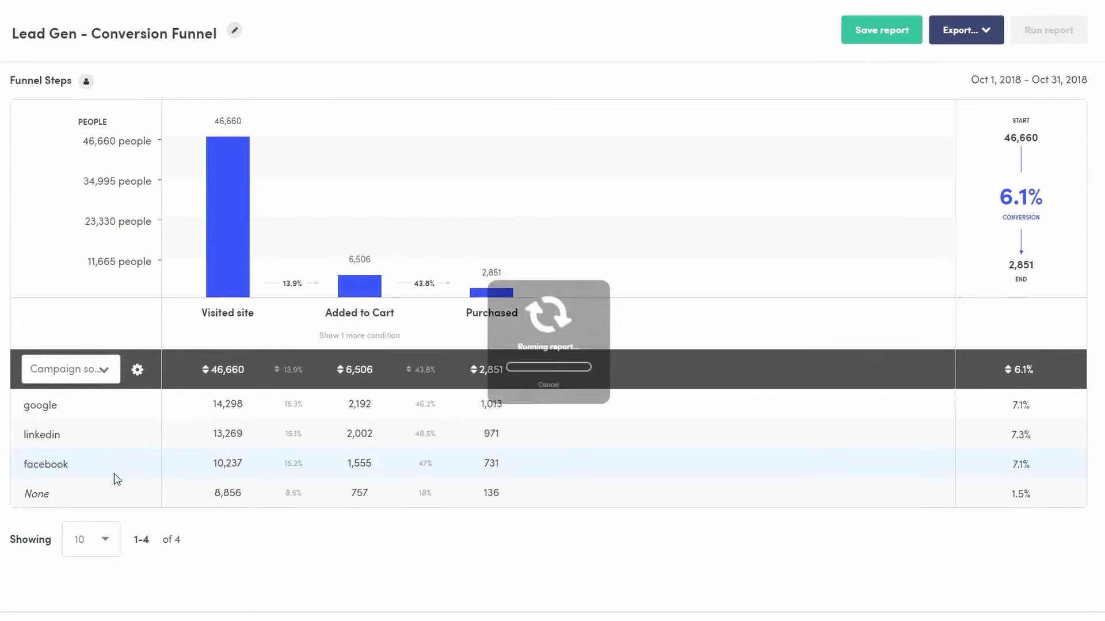
{"action": "scroll", "coordinate": [288, 458], "scroll_direction": "down", "scroll_amount": 2}
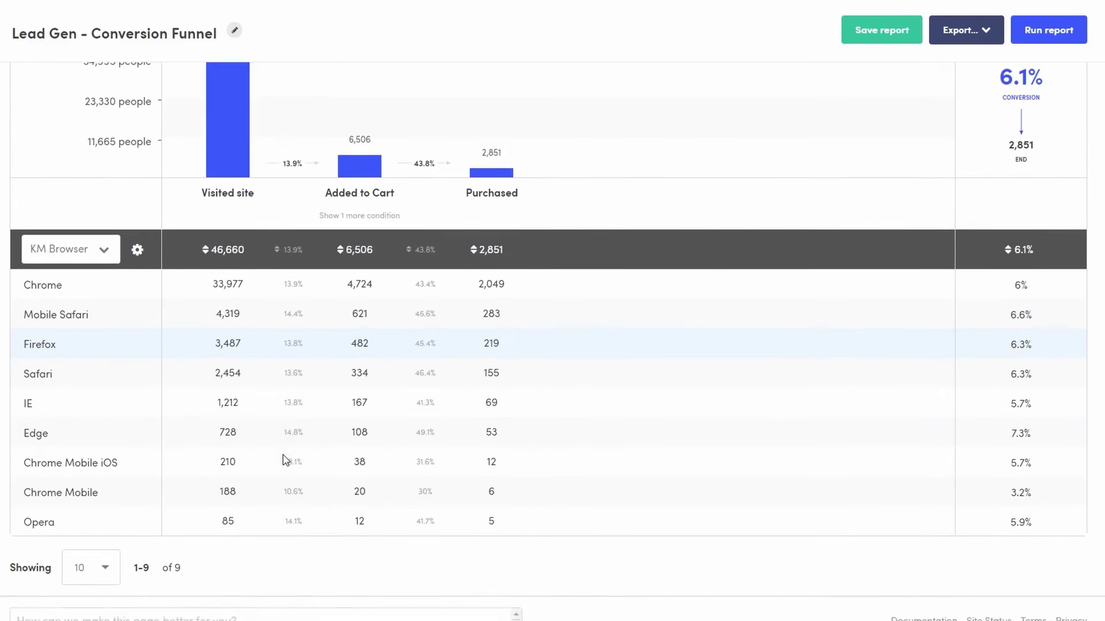
{"action": "scroll", "coordinate": [288, 459], "scroll_direction": "up", "scroll_amount": 3}
{"action": "left_click", "coordinate": [106, 389]}
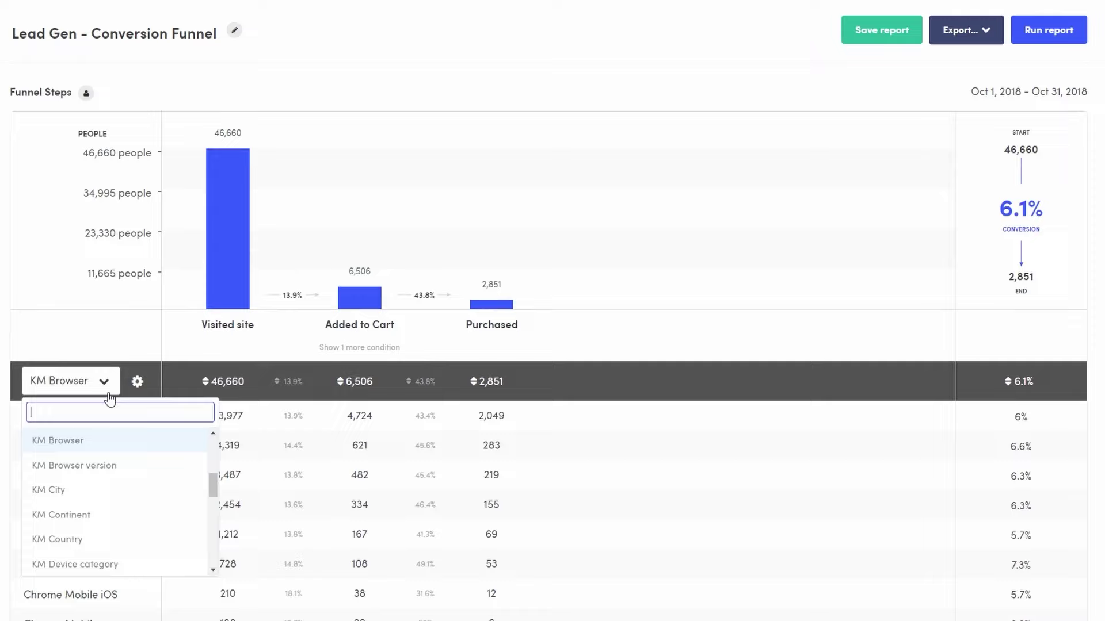
{"action": "scroll", "coordinate": [114, 420], "scroll_direction": "down", "scroll_amount": 2}
{"action": "left_click", "coordinate": [113, 408]}
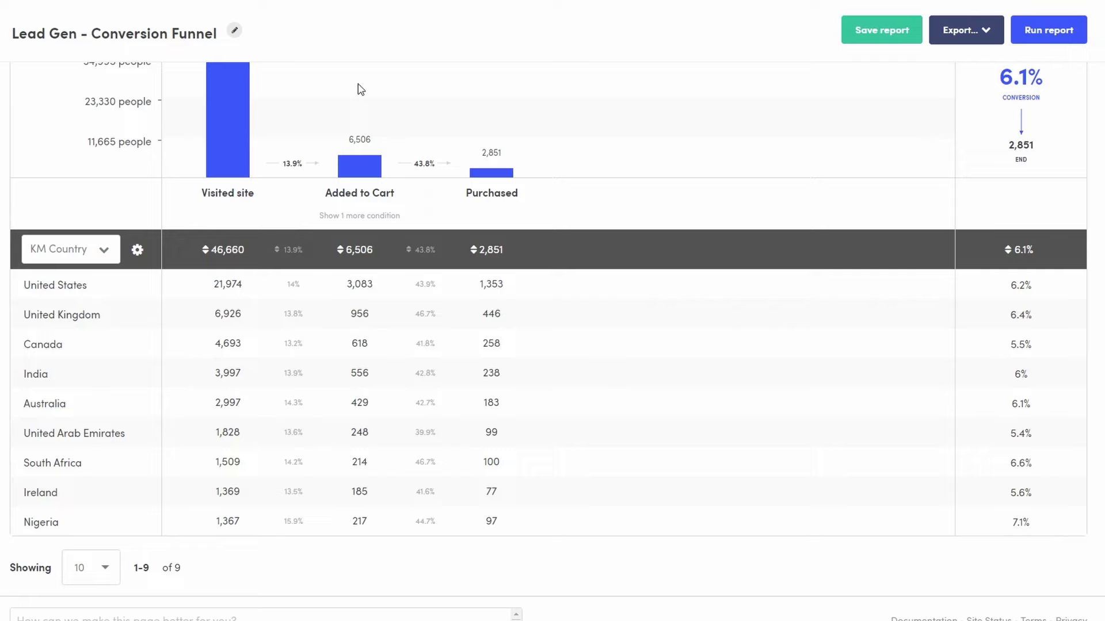
{"action": "scroll", "coordinate": [332, 141], "scroll_direction": "up", "scroll_amount": 5}
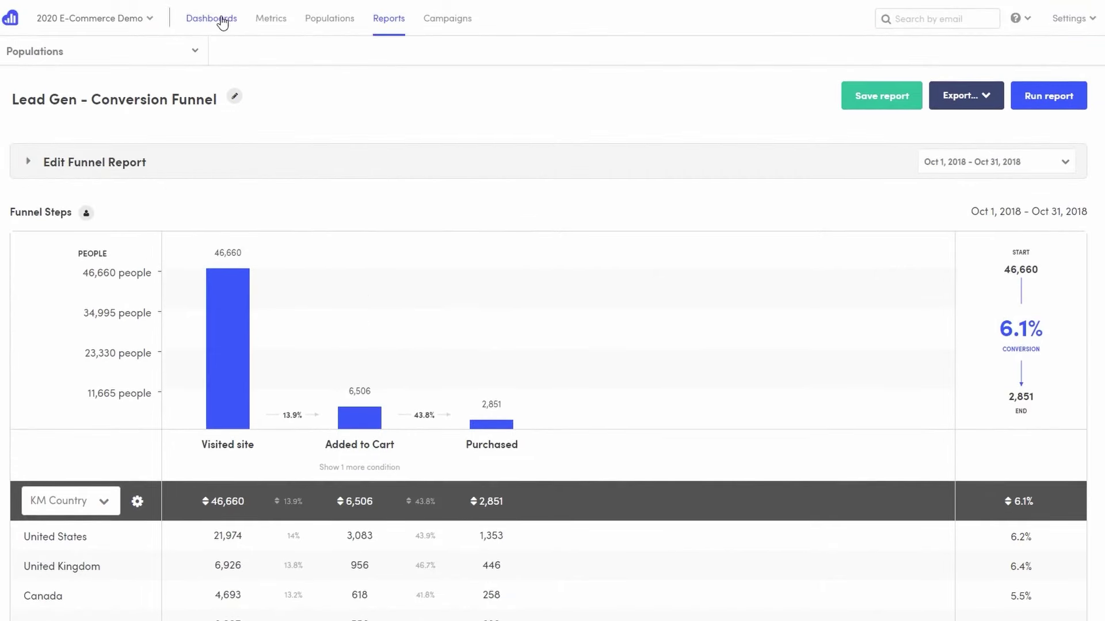
Compare the Metrics tiles for Yesterday, Last 7 days, This week and Last week
{"action": "left_click", "coordinate": [271, 18]}
{"action": "left_click", "coordinate": [294, 69]}
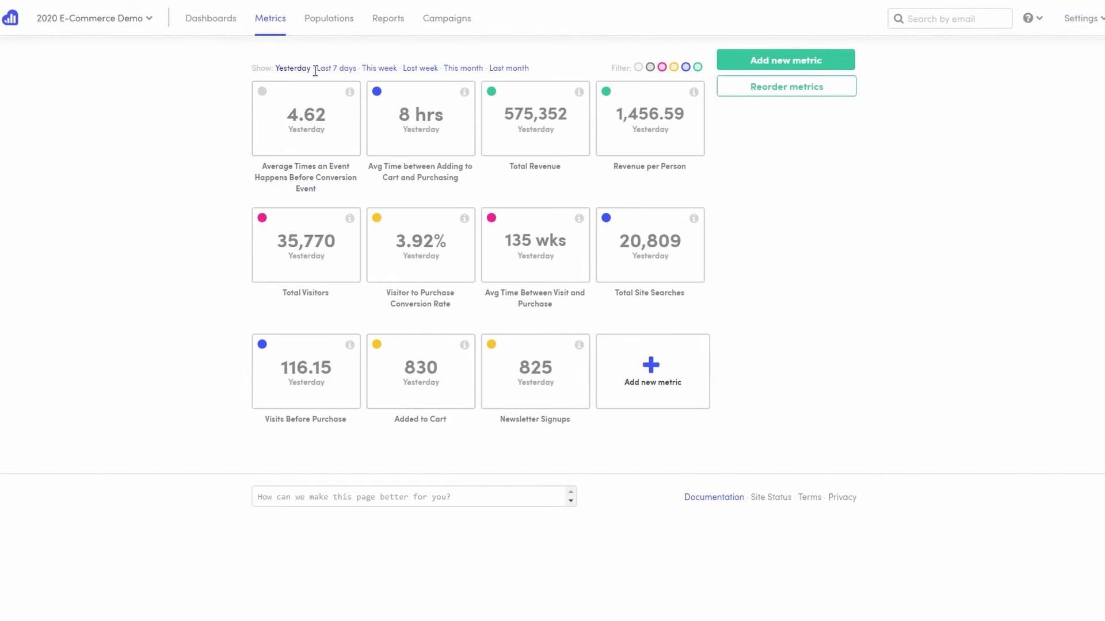
{"action": "left_click", "coordinate": [325, 69]}
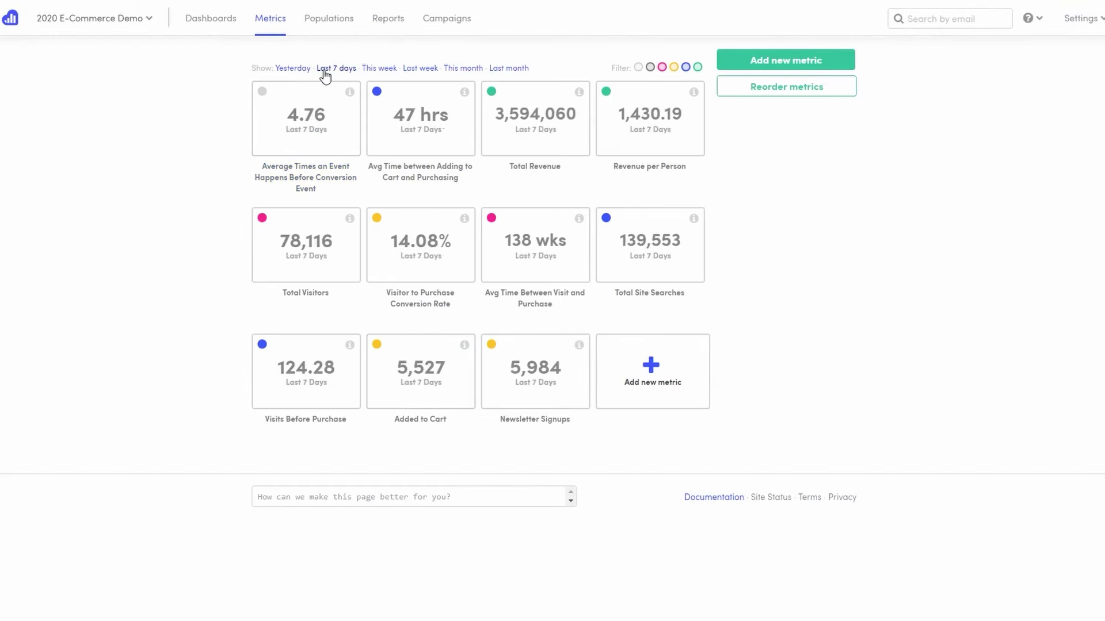
{"action": "left_click", "coordinate": [370, 69]}
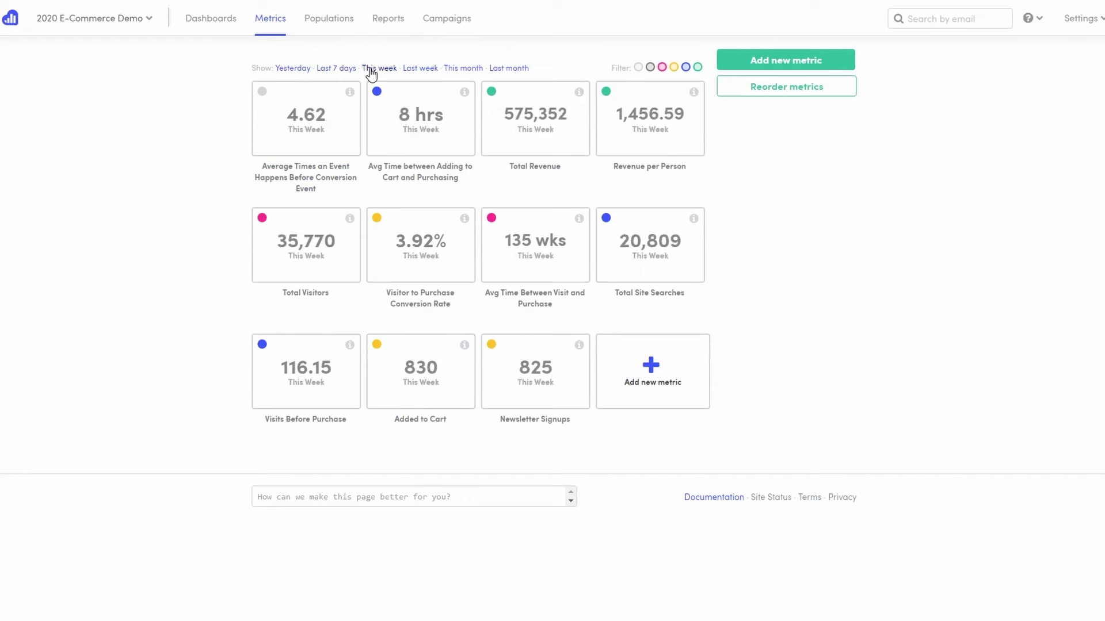
{"action": "left_click", "coordinate": [431, 70]}
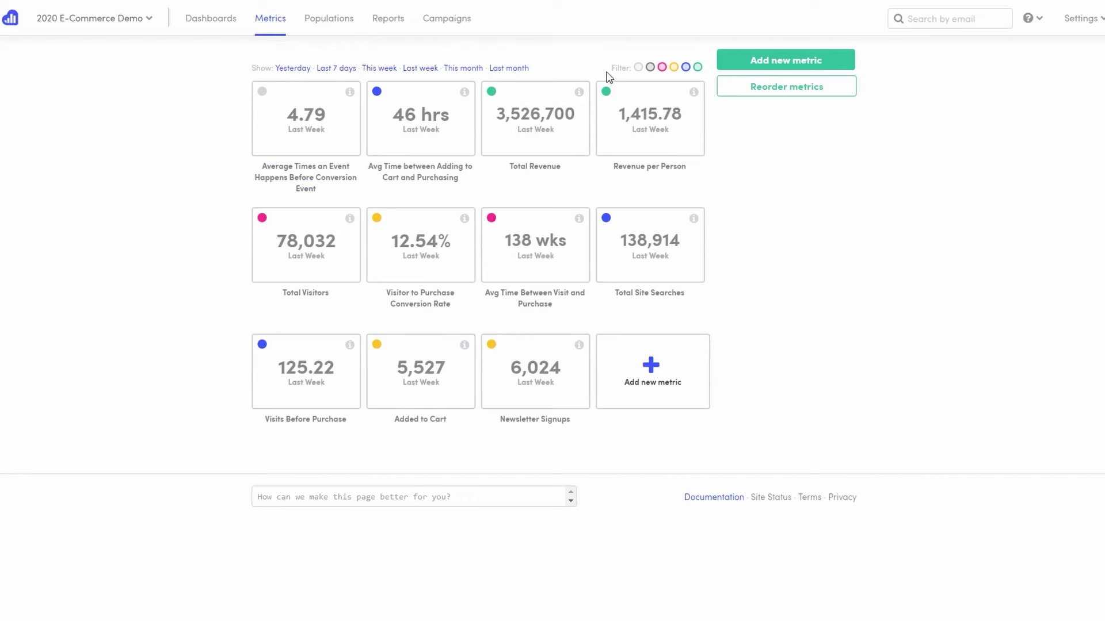
Toggle the pink and grey colour tag filters on and off, then return to the dashboard chart
{"action": "left_click", "coordinate": [662, 69]}
{"action": "left_click", "coordinate": [663, 69]}
{"action": "left_click", "coordinate": [650, 69]}
{"action": "left_click", "coordinate": [651, 69]}
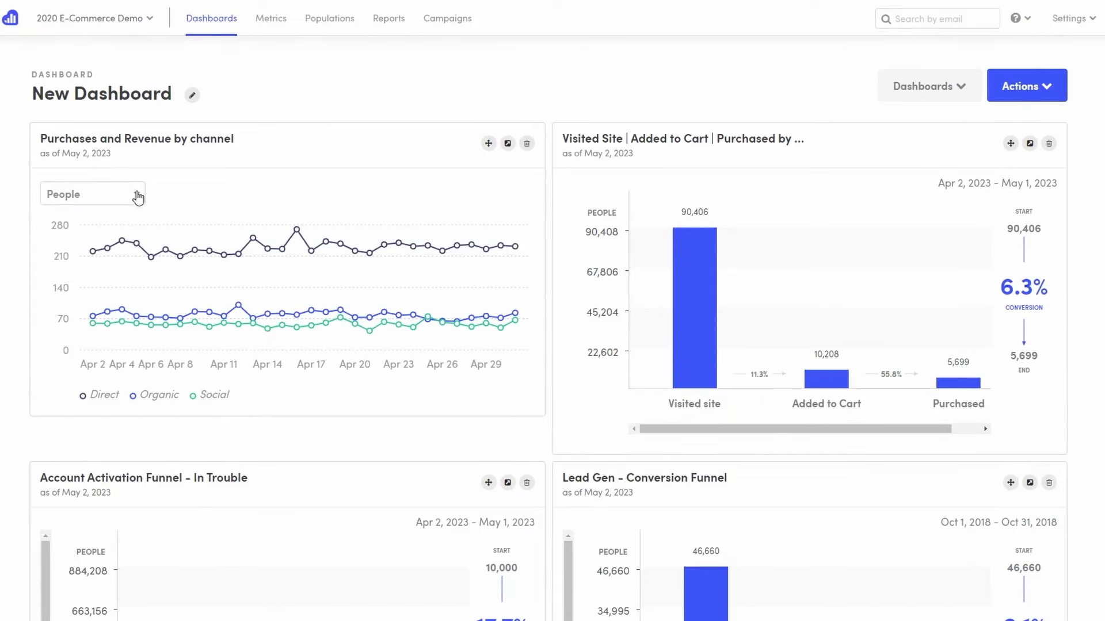
{"action": "left_click", "coordinate": [137, 198]}
Switch the Purchases and Revenue chart from times per person back to total Times
{"action": "left_click", "coordinate": [126, 237]}
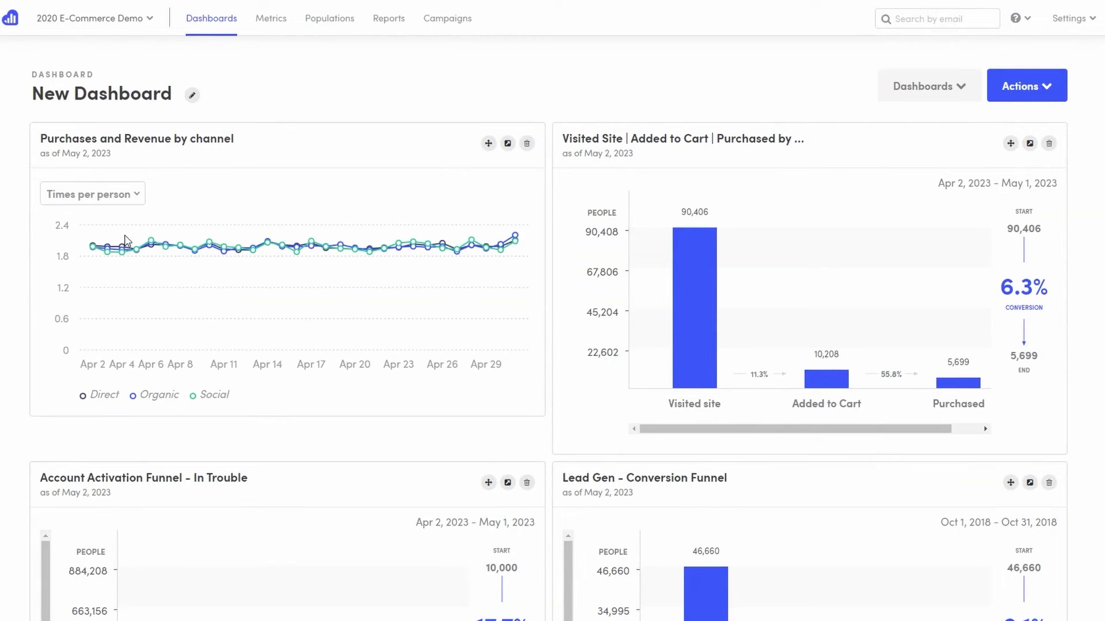
{"action": "left_click", "coordinate": [135, 196]}
{"action": "left_click", "coordinate": [115, 226]}
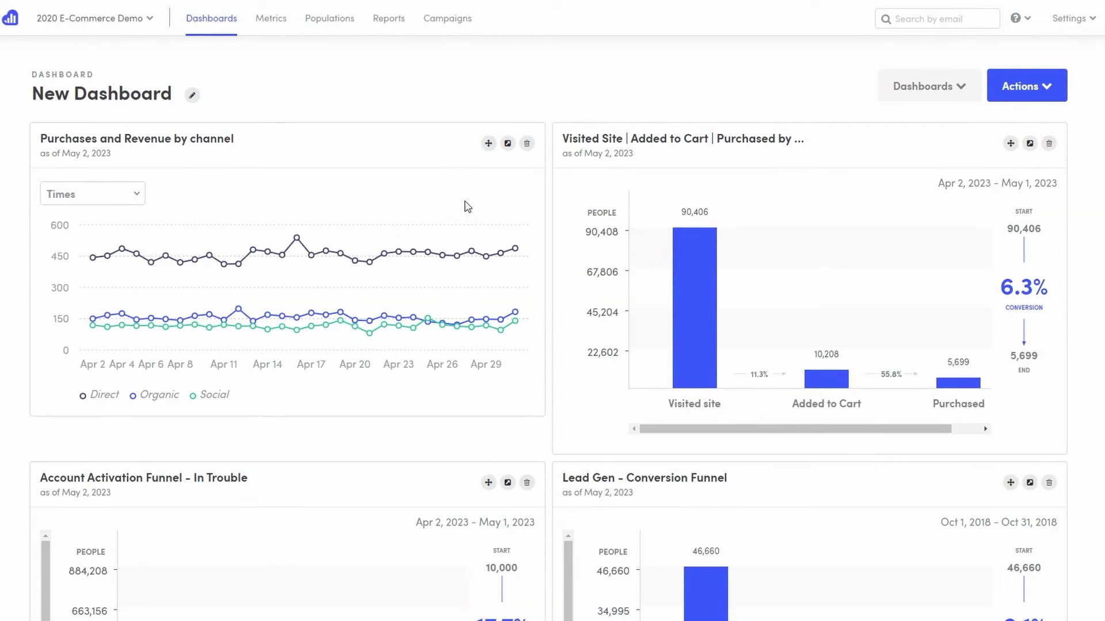
Glance at the saved dashboards list, then scroll over to the Lead Gen report card
{"action": "left_click", "coordinate": [962, 91]}
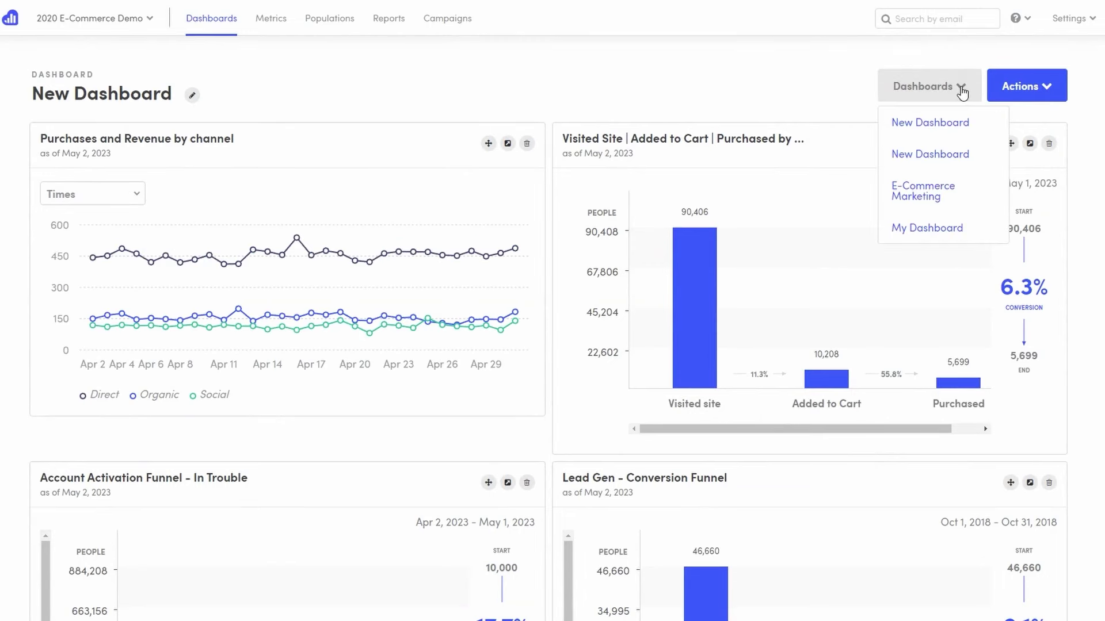
{"action": "left_click", "coordinate": [944, 92]}
{"action": "scroll", "coordinate": [632, 390], "scroll_direction": "down", "scroll_amount": 4}
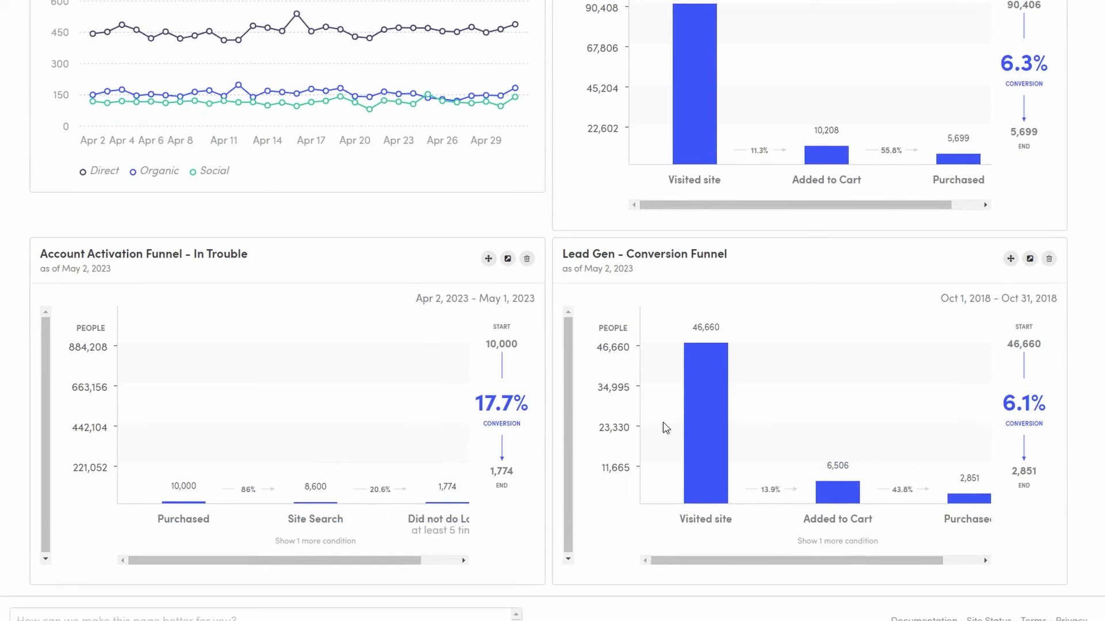
{"action": "scroll", "coordinate": [739, 517], "scroll_direction": "right", "scroll_amount": 2}
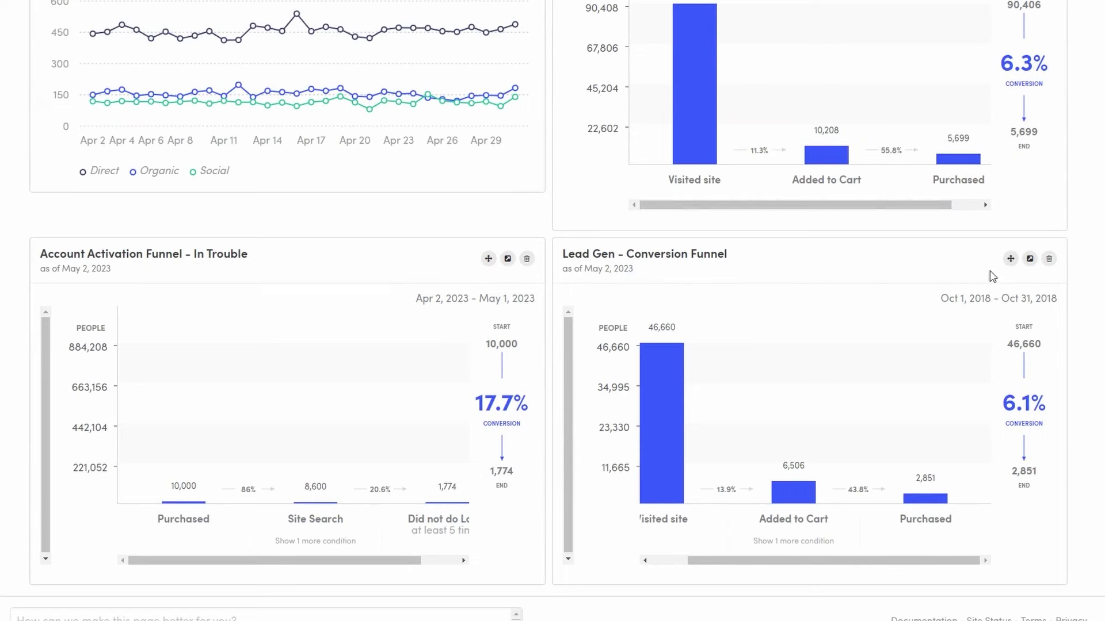
Open the full Lead Gen - Conversion Funnel report and run it
{"action": "left_click", "coordinate": [1030, 259]}
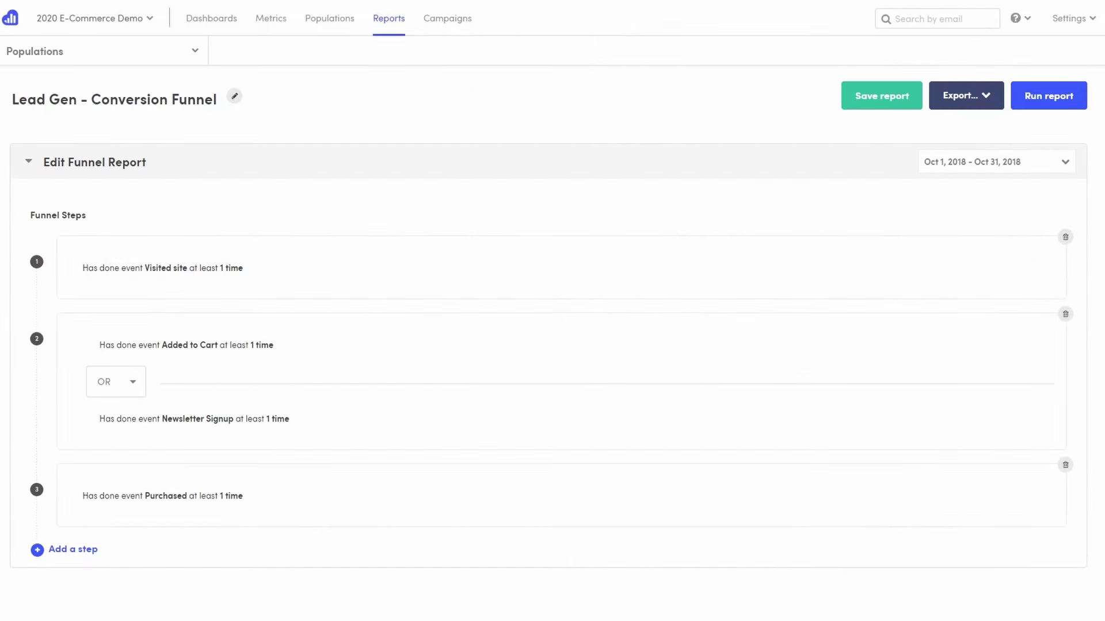
{"action": "left_click", "coordinate": [1041, 102]}
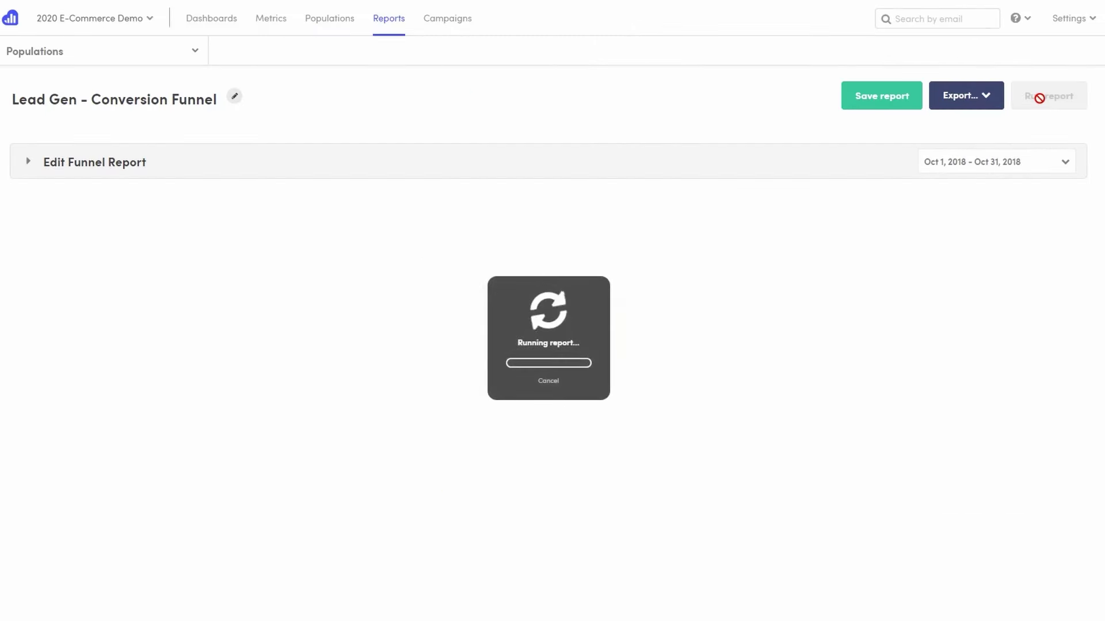
{"action": "scroll", "coordinate": [282, 371], "scroll_direction": "down", "scroll_amount": 2}
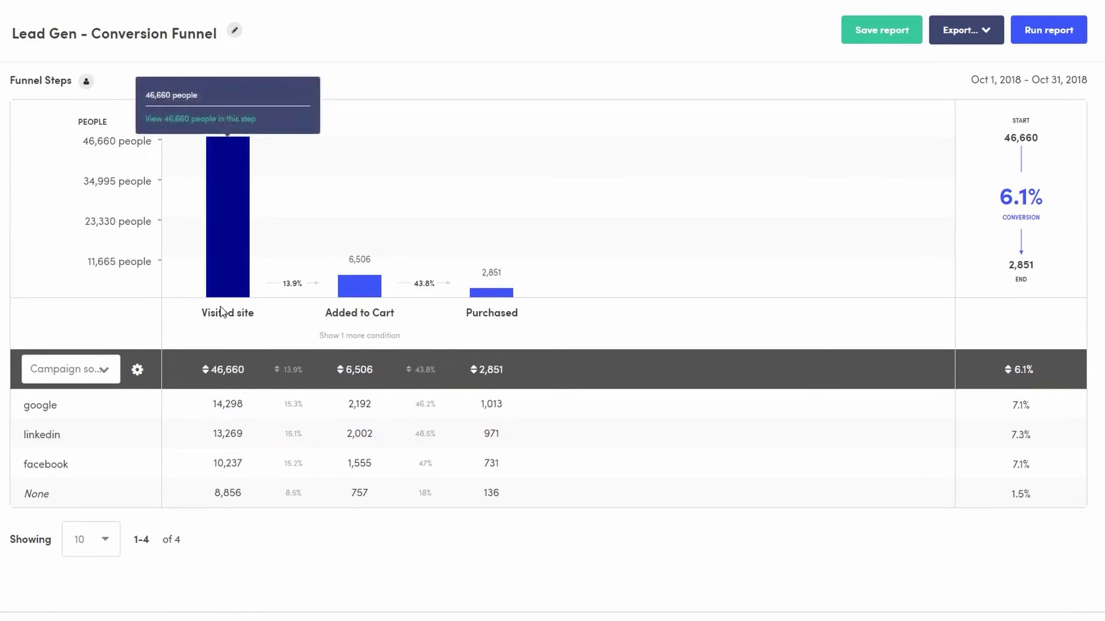
Break the funnel results down by KM Browser
{"action": "left_click", "coordinate": [101, 372]}
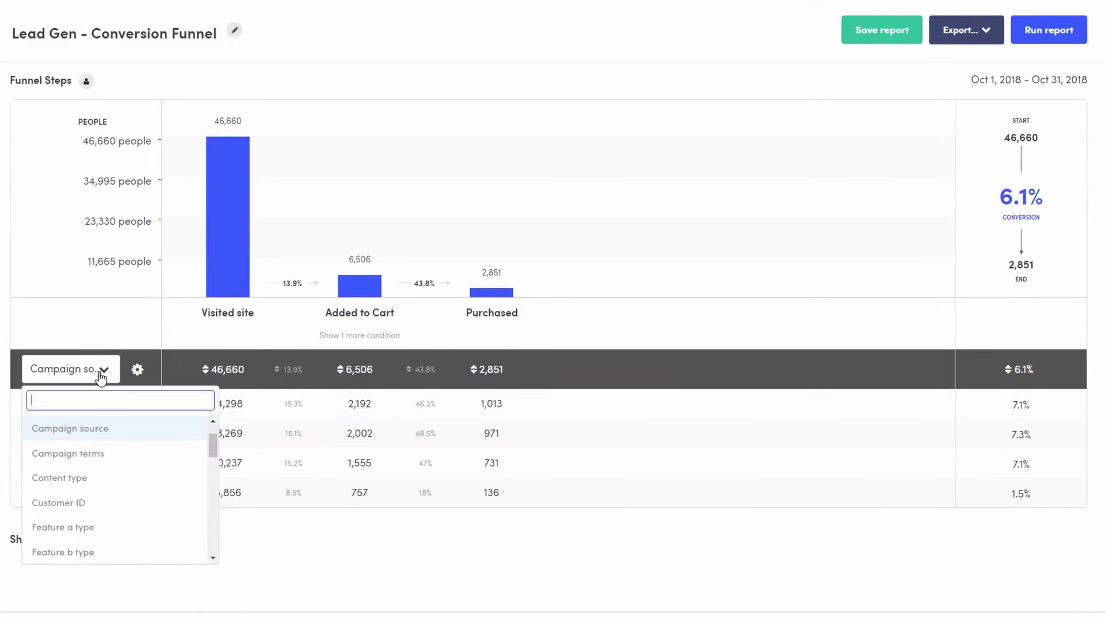
{"action": "scroll", "coordinate": [114, 497], "scroll_direction": "down", "scroll_amount": 2}
{"action": "left_click", "coordinate": [115, 477]}
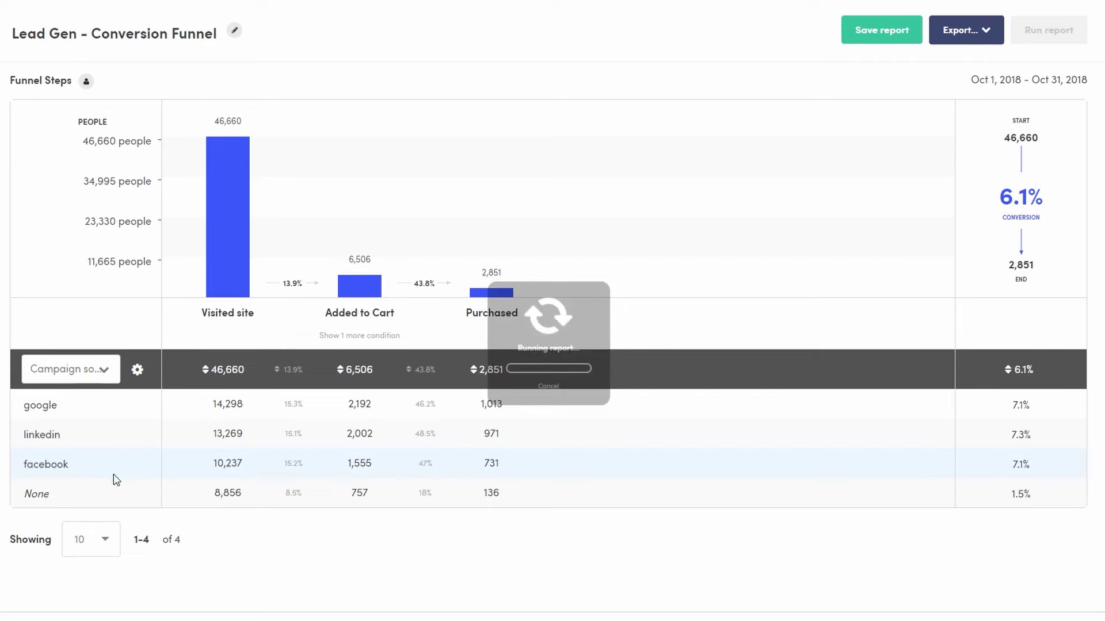
Change the funnel breakdown to KM Country
{"action": "scroll", "coordinate": [288, 457], "scroll_direction": "down", "scroll_amount": 2}
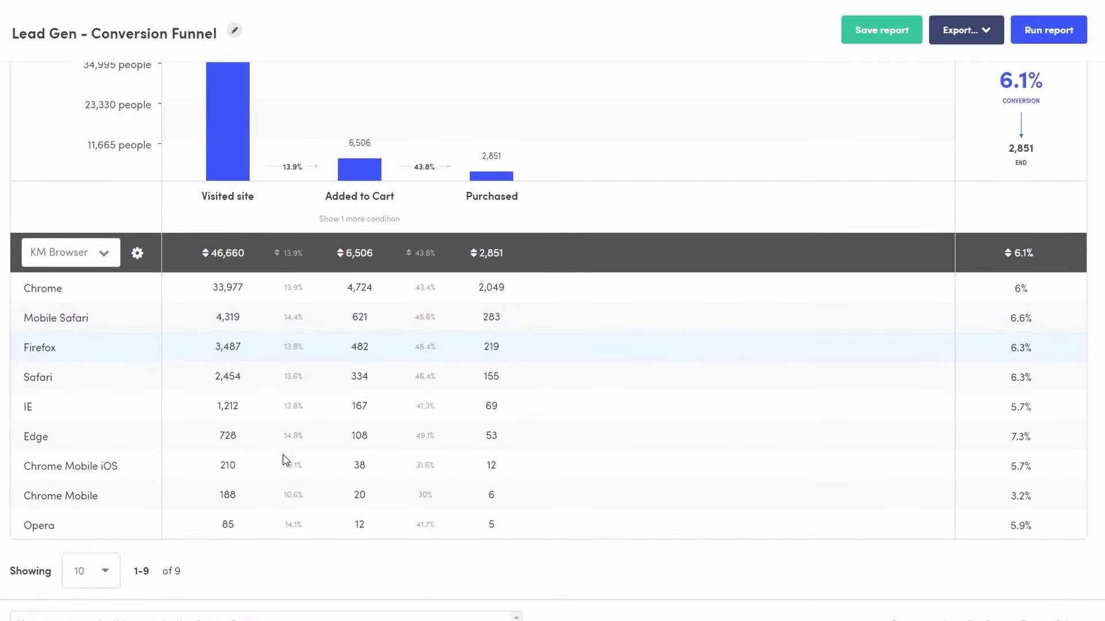
{"action": "scroll", "coordinate": [293, 460], "scroll_direction": "up", "scroll_amount": 3}
{"action": "left_click", "coordinate": [111, 393]}
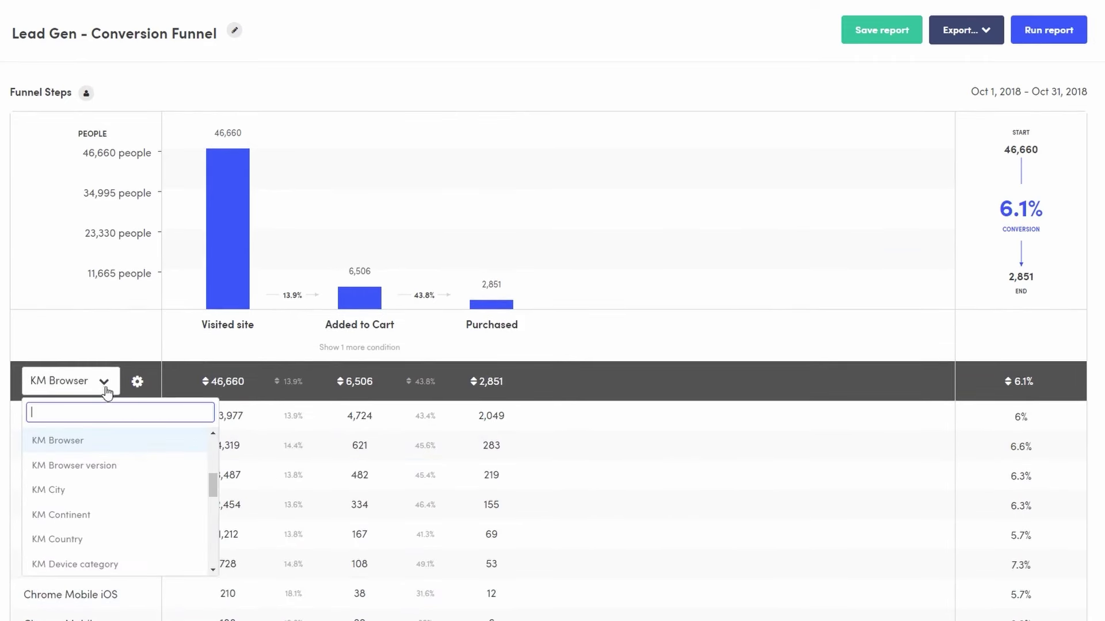
{"action": "scroll", "coordinate": [114, 408], "scroll_direction": "down", "scroll_amount": 2}
{"action": "left_click", "coordinate": [113, 411]}
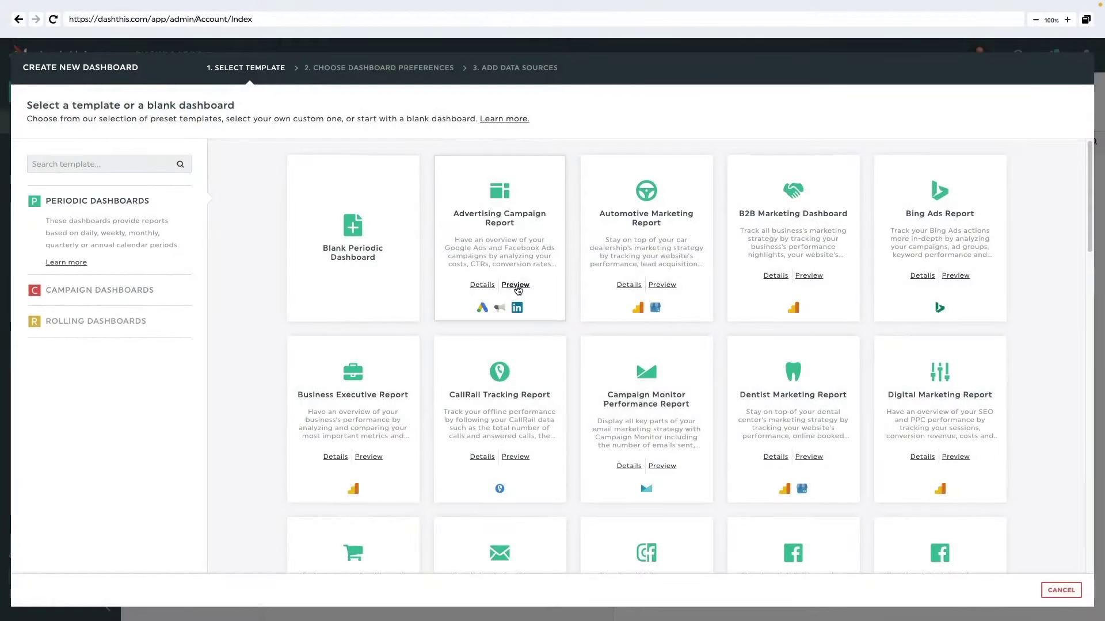
Preview the Advertising Campaign Report periodic template and browse the remaining periodic templates
{"action": "left_click", "coordinate": [516, 286]}
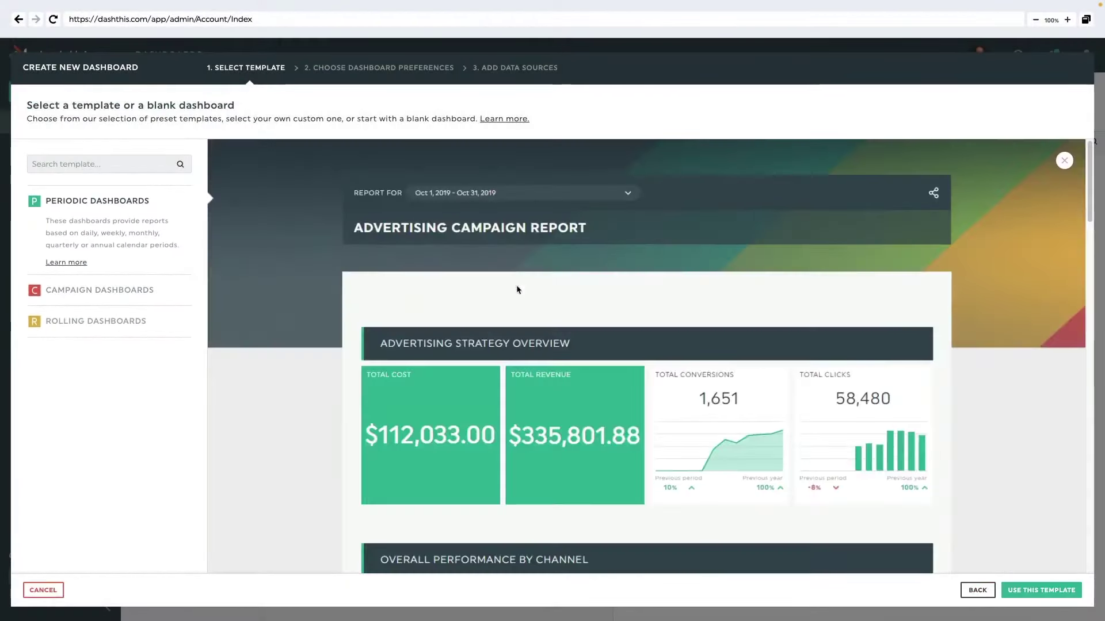
{"action": "scroll", "coordinate": [1007, 381], "scroll_direction": "down", "scroll_amount": 10}
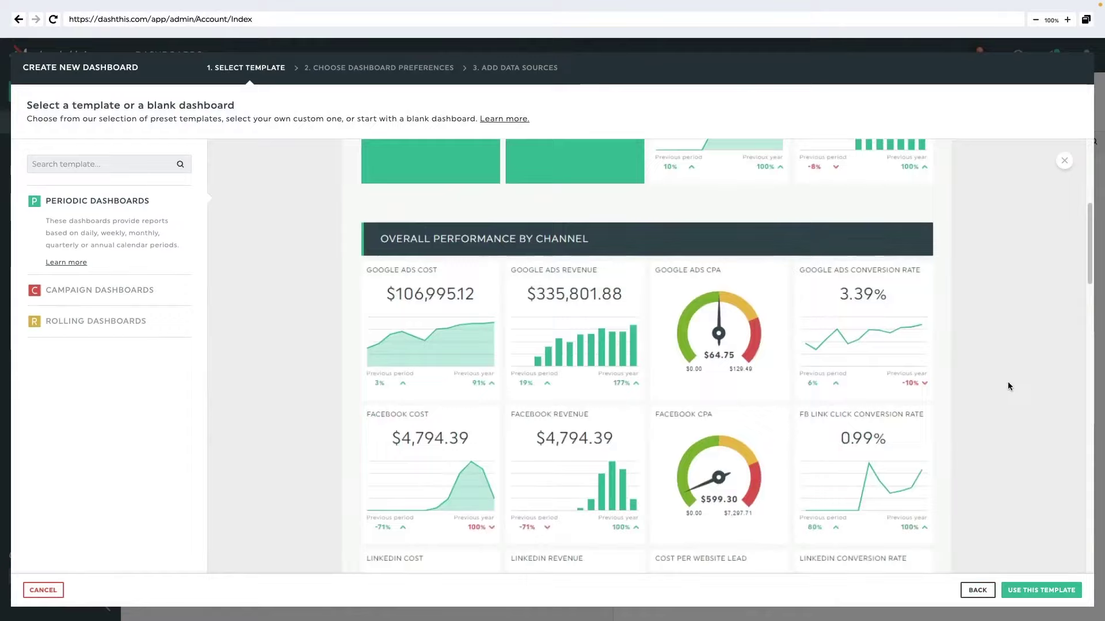
{"action": "scroll", "coordinate": [1010, 383], "scroll_direction": "down", "scroll_amount": 10}
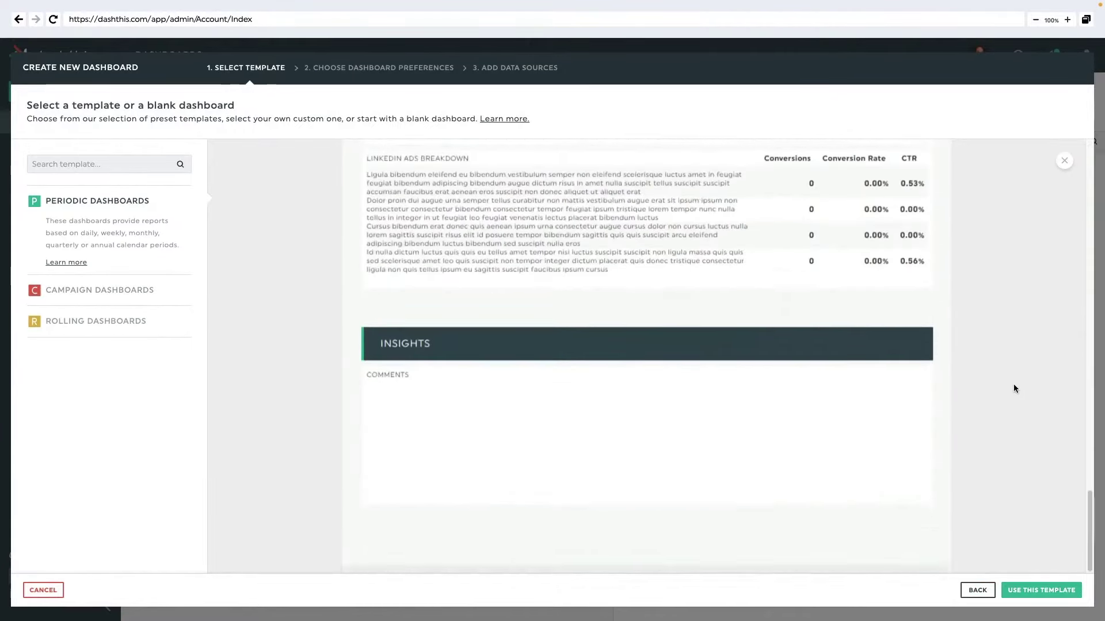
{"action": "scroll", "coordinate": [1016, 374], "scroll_direction": "up", "scroll_amount": 5}
{"action": "key", "text": "Escape"}
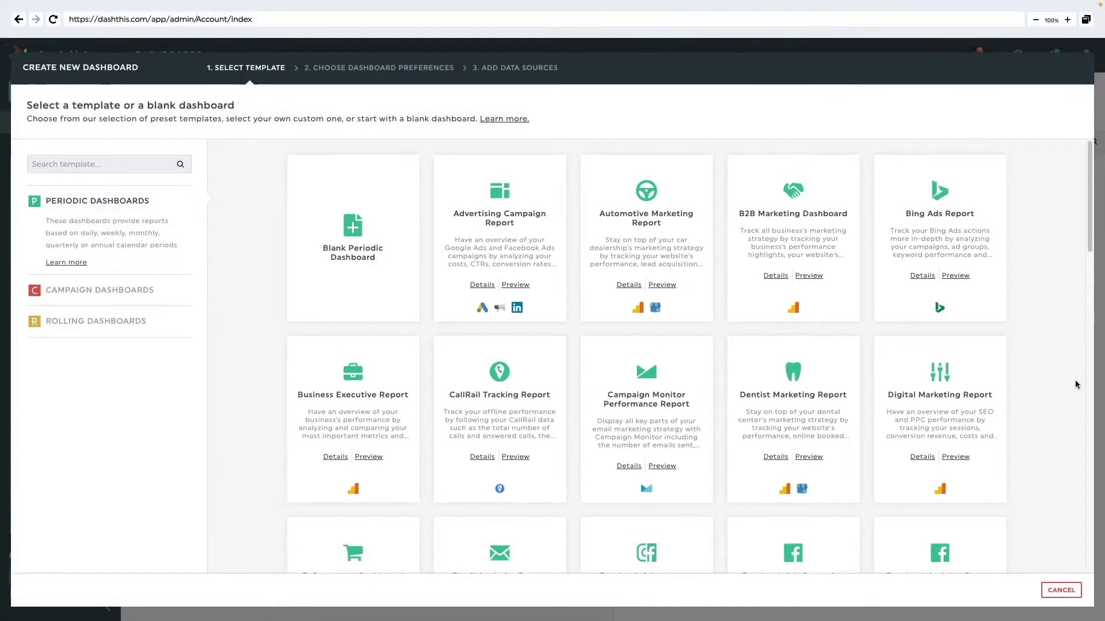
{"action": "scroll", "coordinate": [1071, 377], "scroll_direction": "down", "scroll_amount": 4}
{"action": "scroll", "coordinate": [1045, 410], "scroll_direction": "down", "scroll_amount": 8}
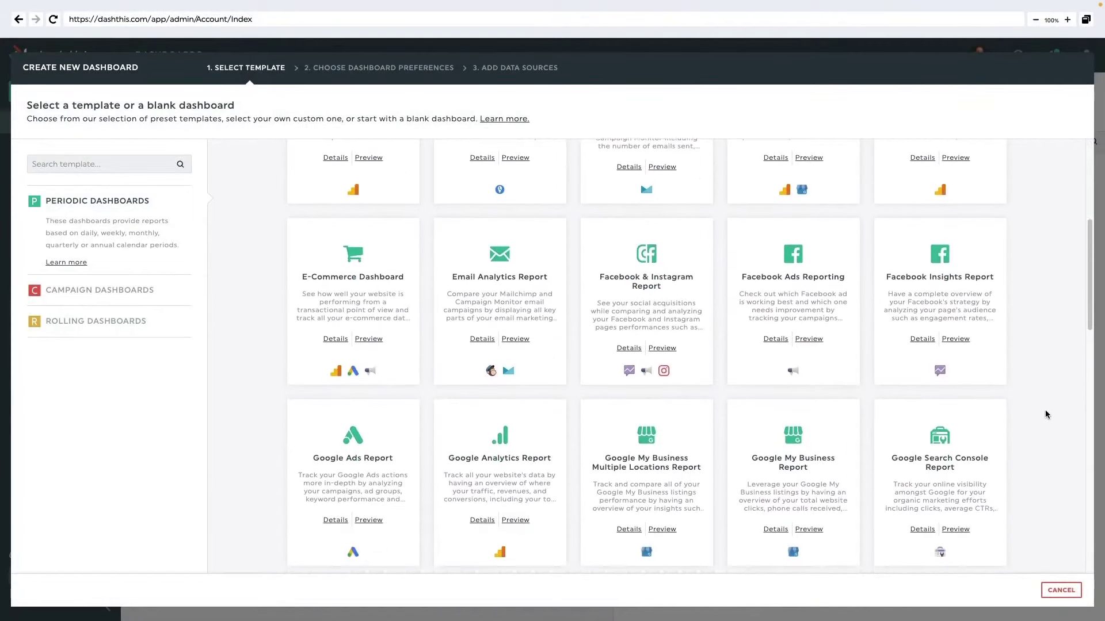
{"action": "scroll", "coordinate": [1074, 386], "scroll_direction": "down", "scroll_amount": 6}
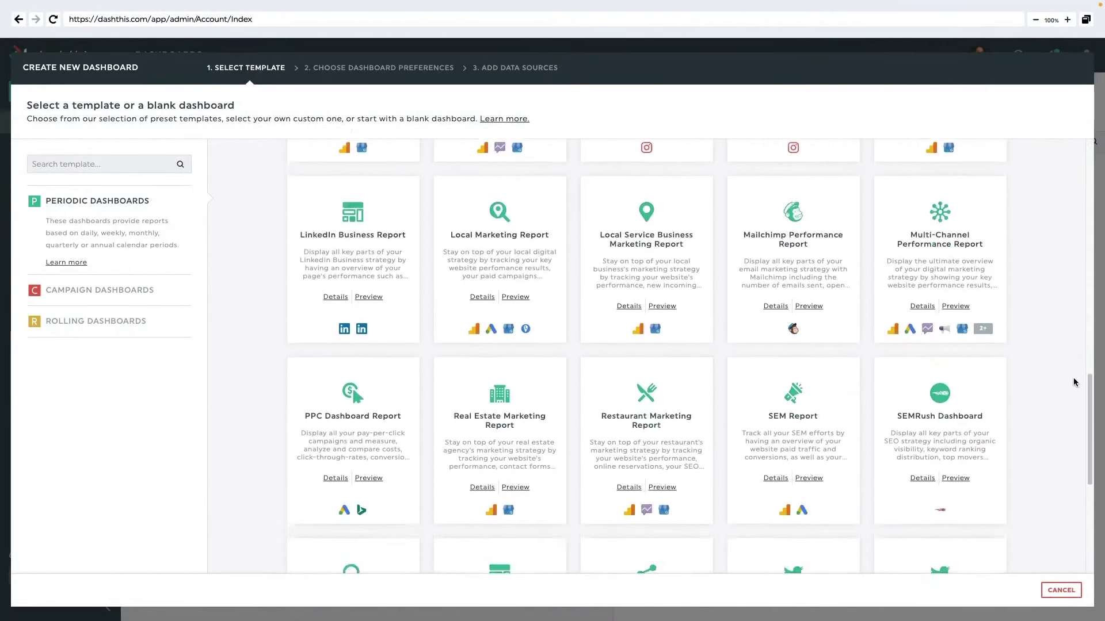
{"action": "scroll", "coordinate": [1057, 371], "scroll_direction": "down", "scroll_amount": 3}
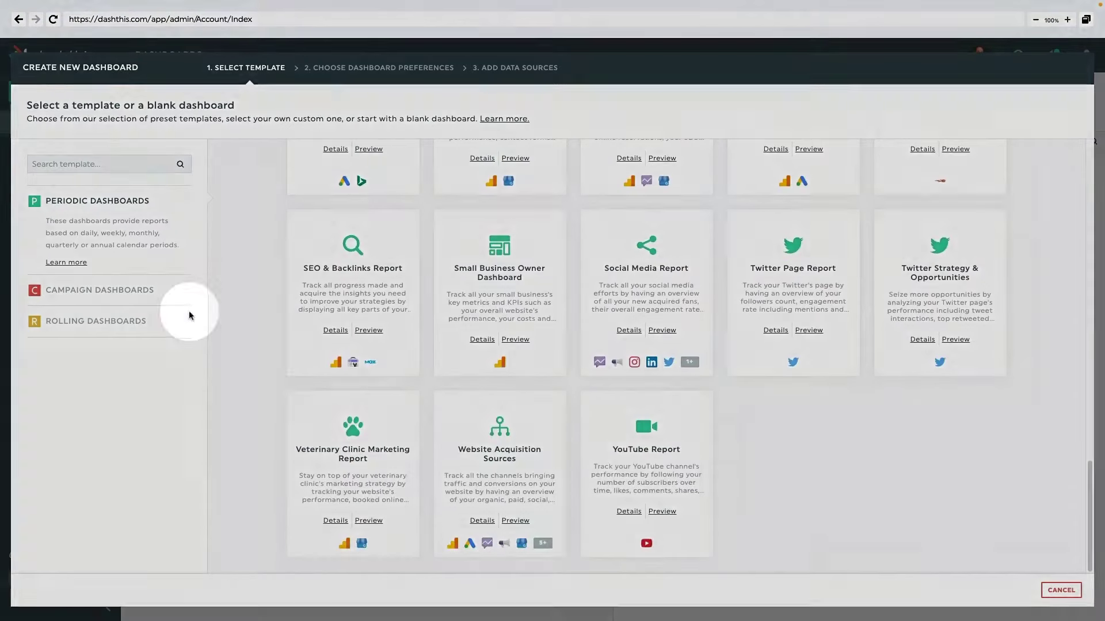
Preview the Advertising Campaign Performance template among the campaign dashboards
{"action": "left_click", "coordinate": [117, 291]}
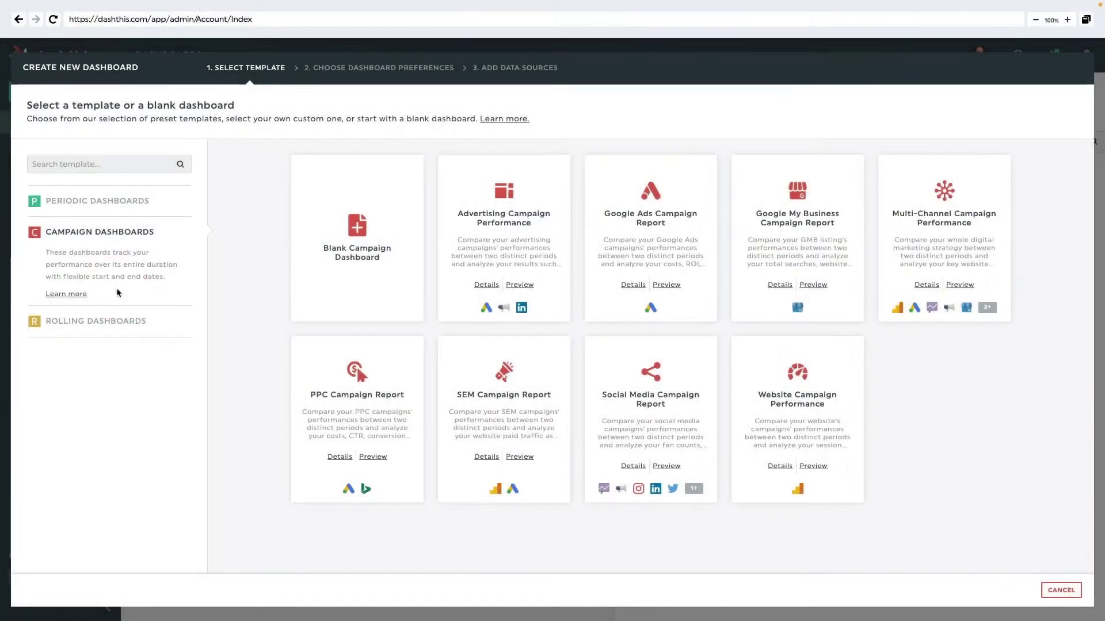
{"action": "left_click", "coordinate": [520, 286]}
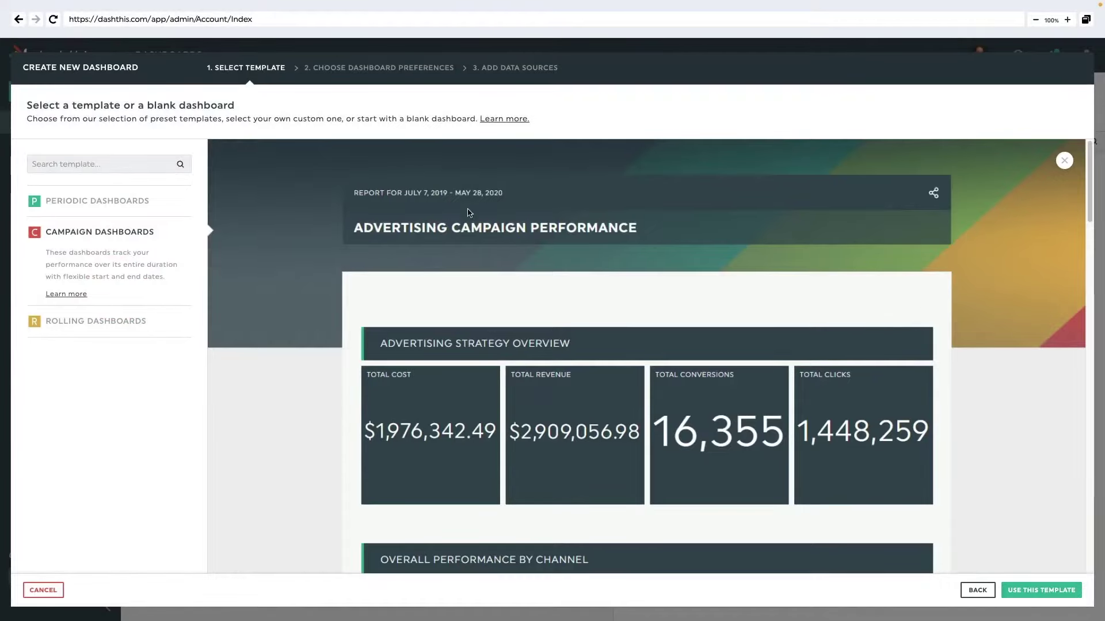
{"action": "scroll", "coordinate": [436, 218], "scroll_direction": "down", "scroll_amount": 15}
{"action": "left_click", "coordinate": [977, 591]}
Preview the Google Ads Performance Tracking rolling template, then pick Multi-Channel Performance Report
{"action": "left_click", "coordinate": [147, 319]}
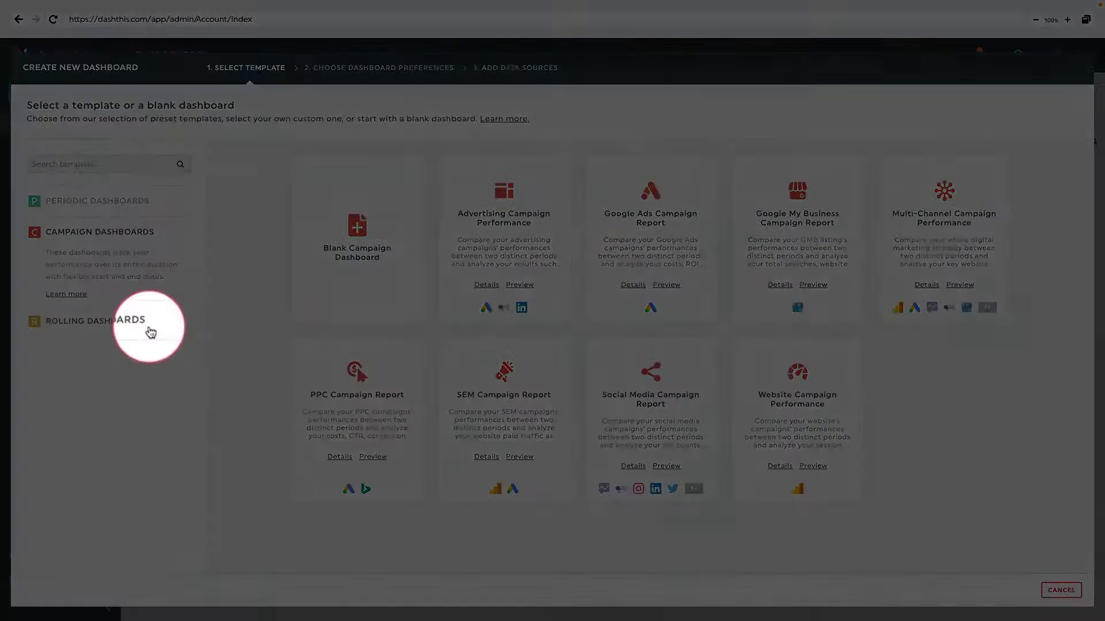
{"action": "left_click", "coordinate": [526, 285]}
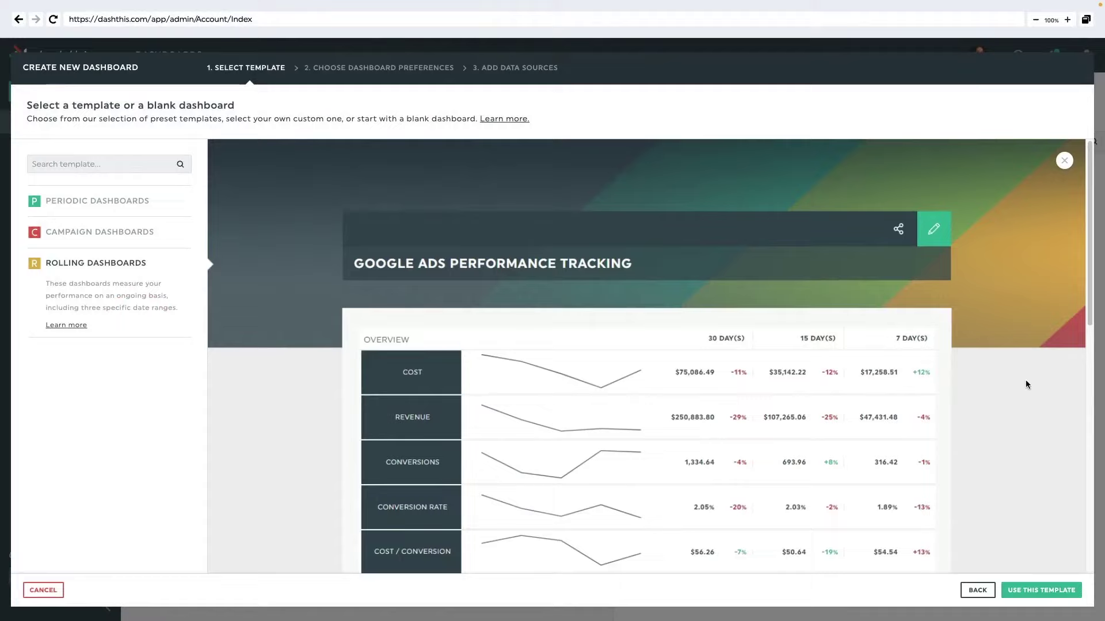
{"action": "left_click", "coordinate": [977, 590]}
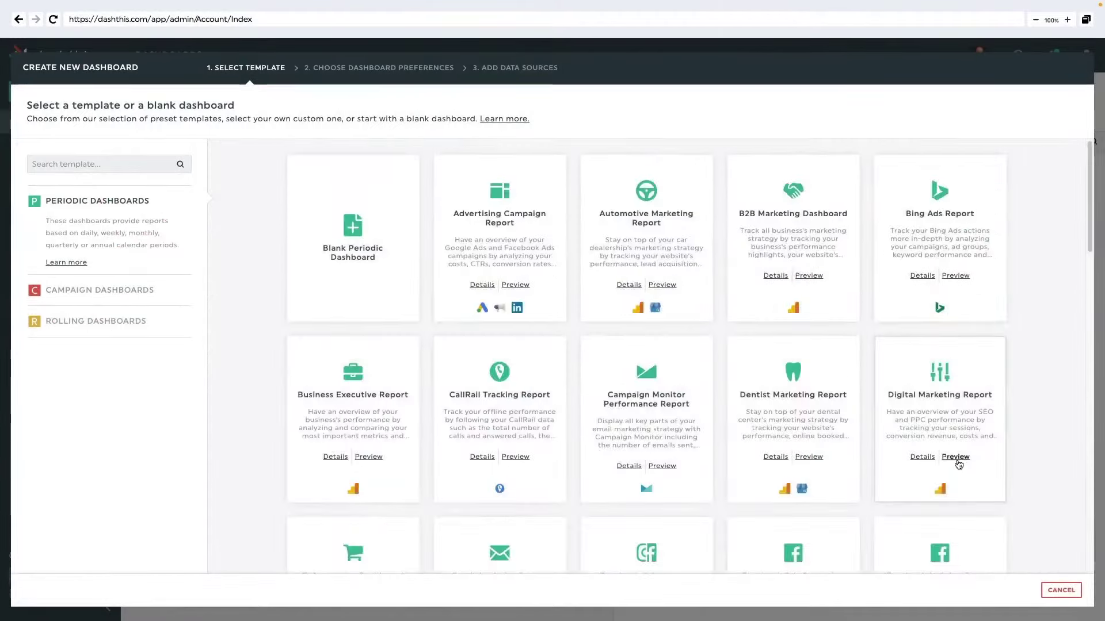
{"action": "scroll", "coordinate": [955, 454], "scroll_direction": "down", "scroll_amount": 10}
{"action": "left_click", "coordinate": [955, 415]}
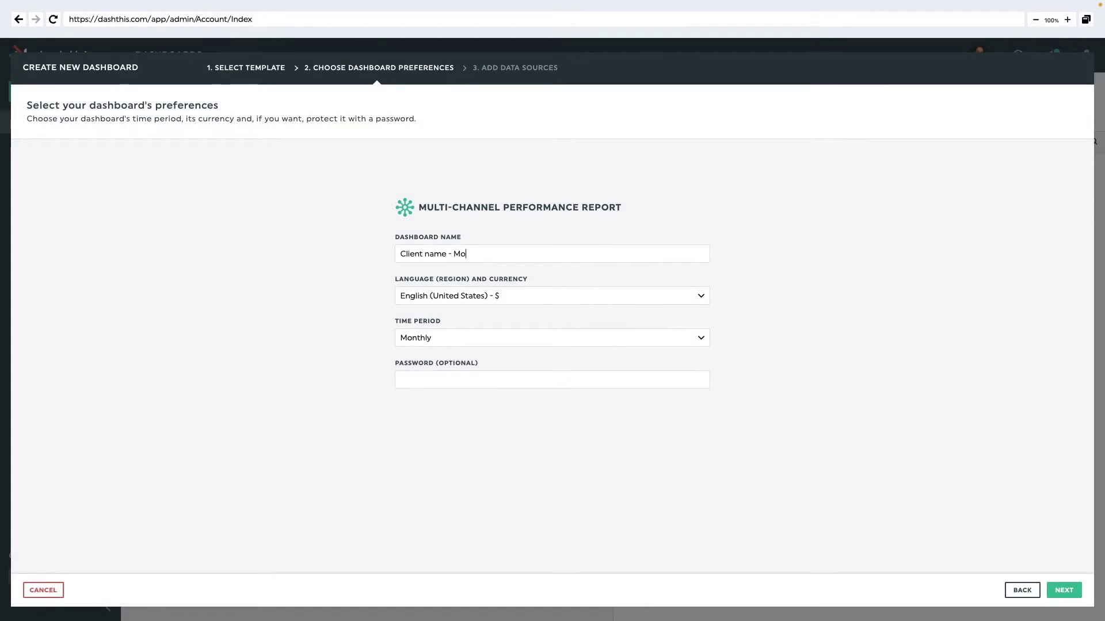
Set the dashboard language and currency to English (Canada) - $
{"action": "left_click", "coordinate": [598, 302]}
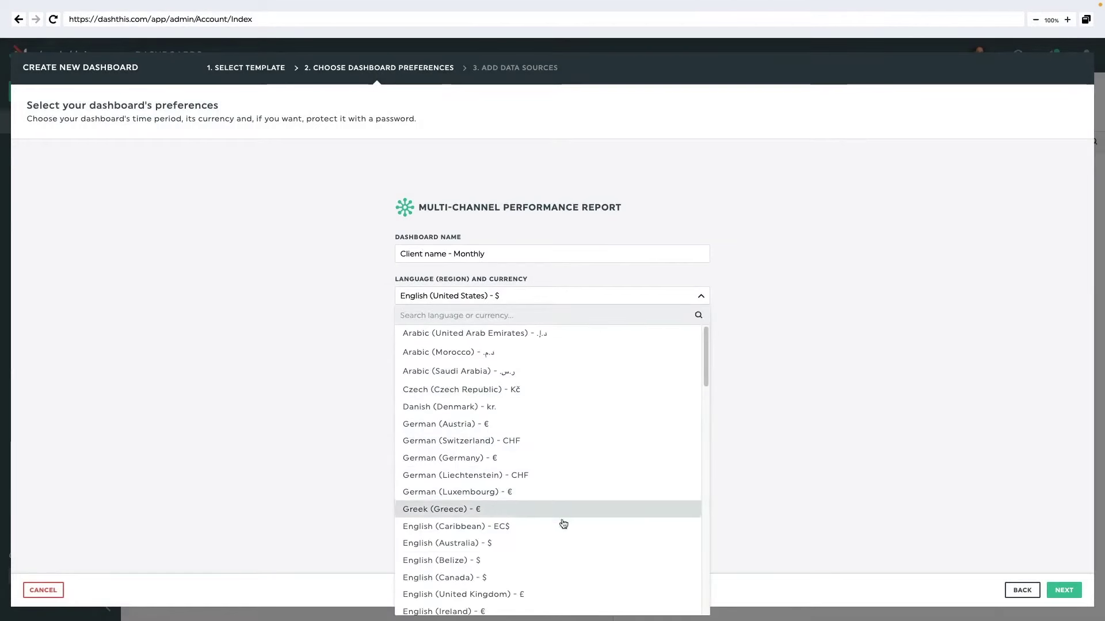
{"action": "left_click", "coordinate": [554, 575]}
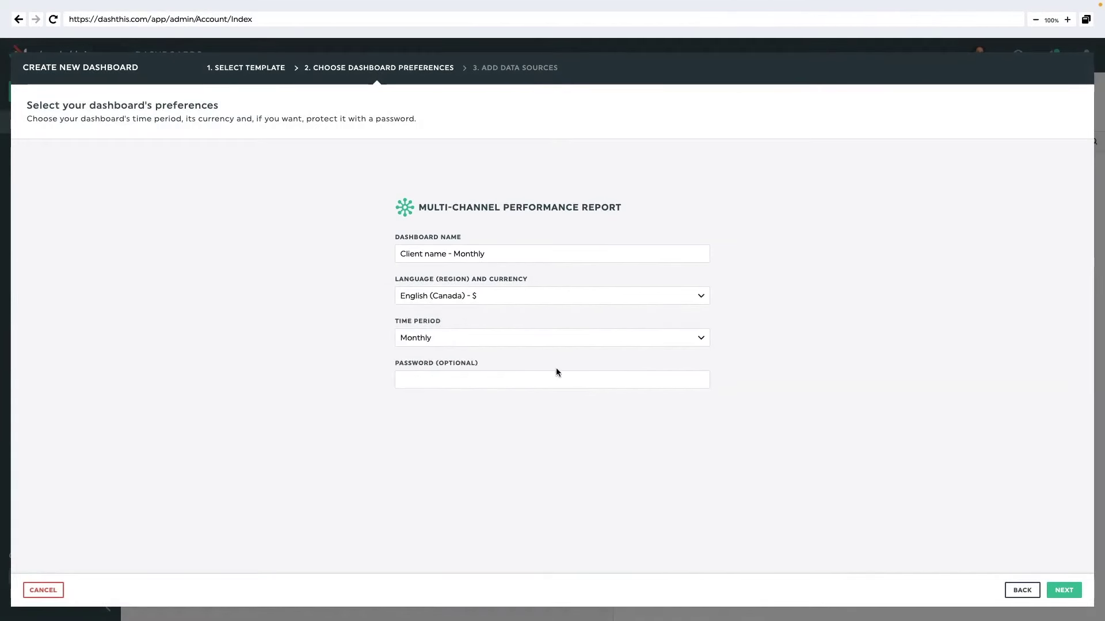
{"action": "left_click", "coordinate": [1063, 590]}
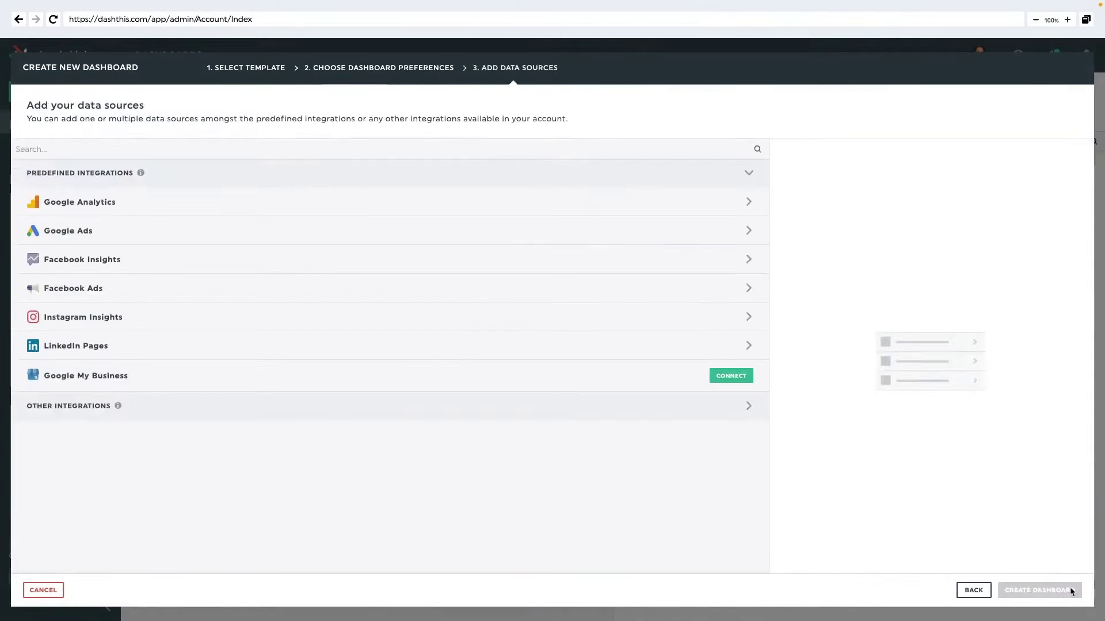
Add the Demo Google Analytics Account For Clients profile and the DashThis Adwords Demo account
{"action": "left_click", "coordinate": [714, 202]}
{"action": "left_click", "coordinate": [742, 230]}
{"action": "left_click", "coordinate": [730, 322]}
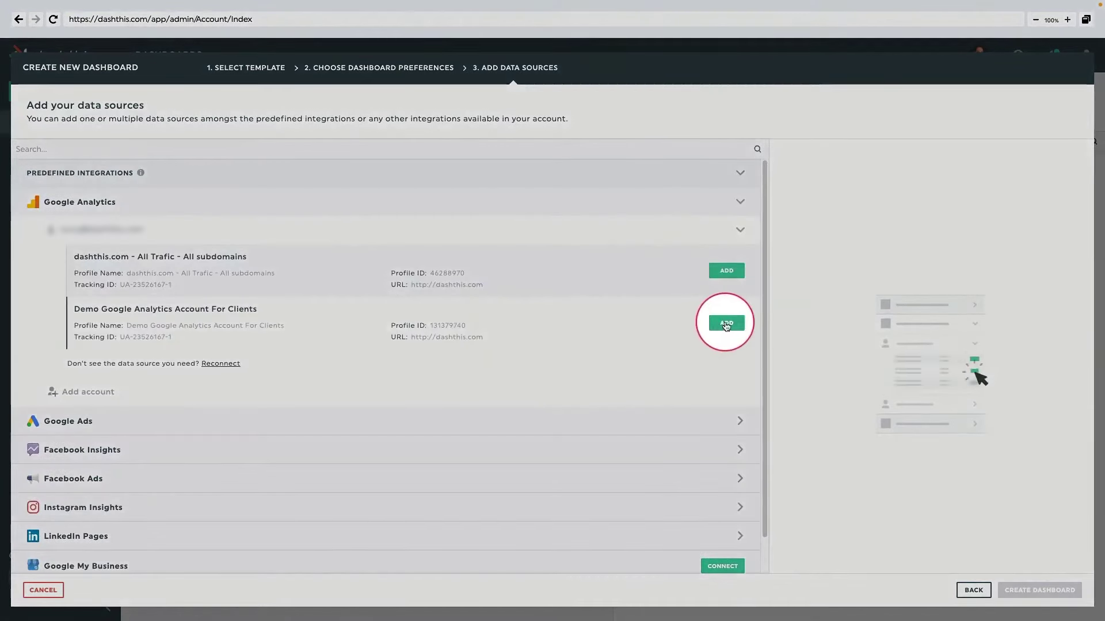
{"action": "left_click", "coordinate": [744, 201]}
{"action": "left_click", "coordinate": [748, 229]}
{"action": "left_click", "coordinate": [747, 259]}
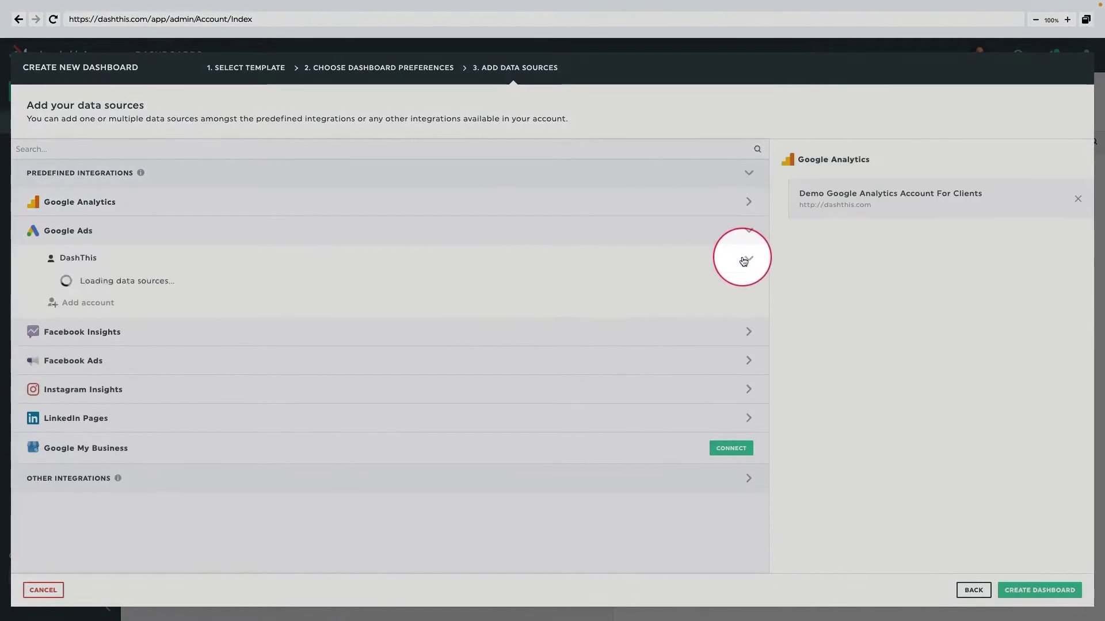
{"action": "left_click", "coordinate": [734, 291]}
Add the DashThis Facebook page and the Demo For Clients Facebook ad account
{"action": "left_click", "coordinate": [747, 228]}
{"action": "left_click", "coordinate": [744, 259]}
{"action": "left_click", "coordinate": [745, 286]}
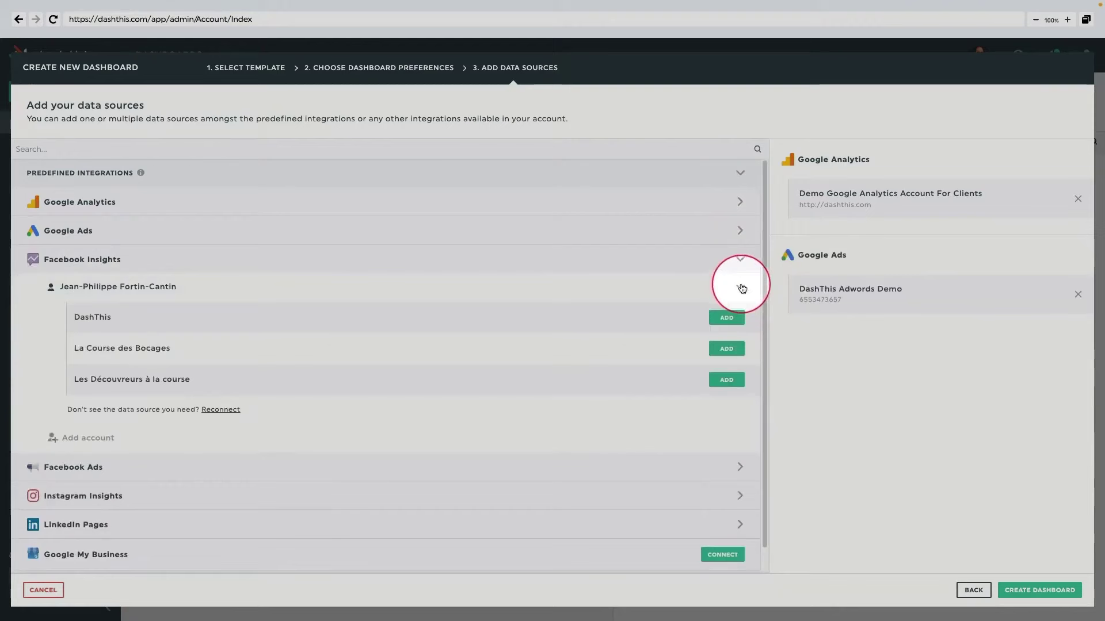
{"action": "left_click", "coordinate": [730, 316]}
{"action": "left_click", "coordinate": [744, 256]}
{"action": "left_click", "coordinate": [746, 288]}
{"action": "left_click", "coordinate": [741, 314]}
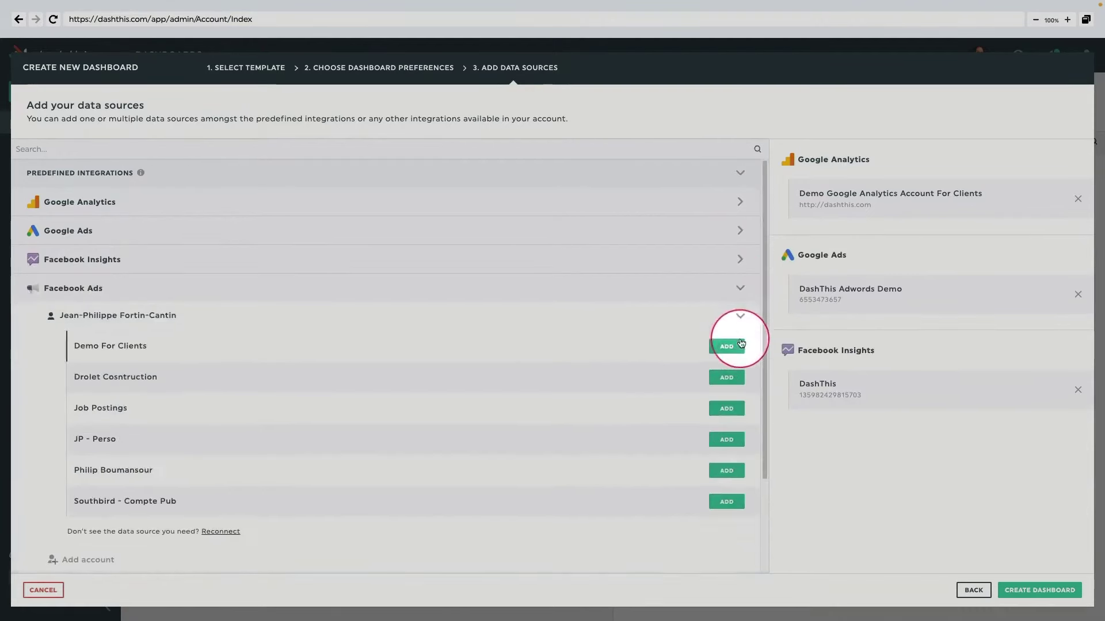
{"action": "left_click", "coordinate": [731, 344]}
Add the Instagram account and LinkedIn page sources, then create the dashboard
{"action": "left_click", "coordinate": [745, 287]}
{"action": "left_click", "coordinate": [744, 317]}
{"action": "left_click", "coordinate": [742, 345]}
{"action": "left_click", "coordinate": [732, 370]}
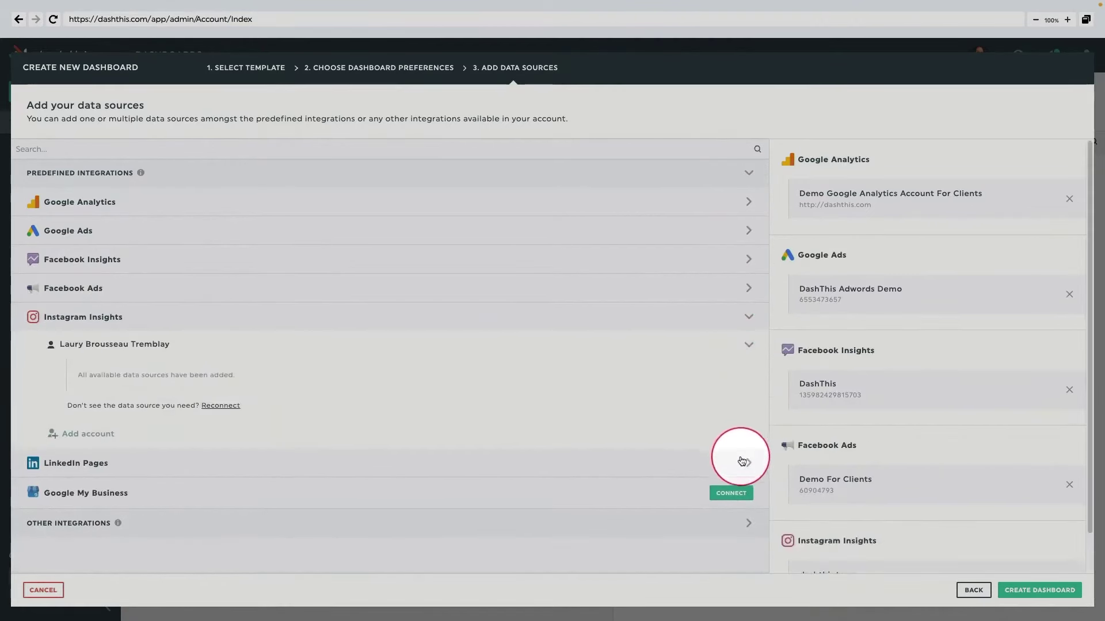
{"action": "left_click", "coordinate": [740, 460]}
{"action": "left_click", "coordinate": [732, 485]}
{"action": "left_click", "coordinate": [728, 521]}
{"action": "left_click", "coordinate": [1039, 590]}
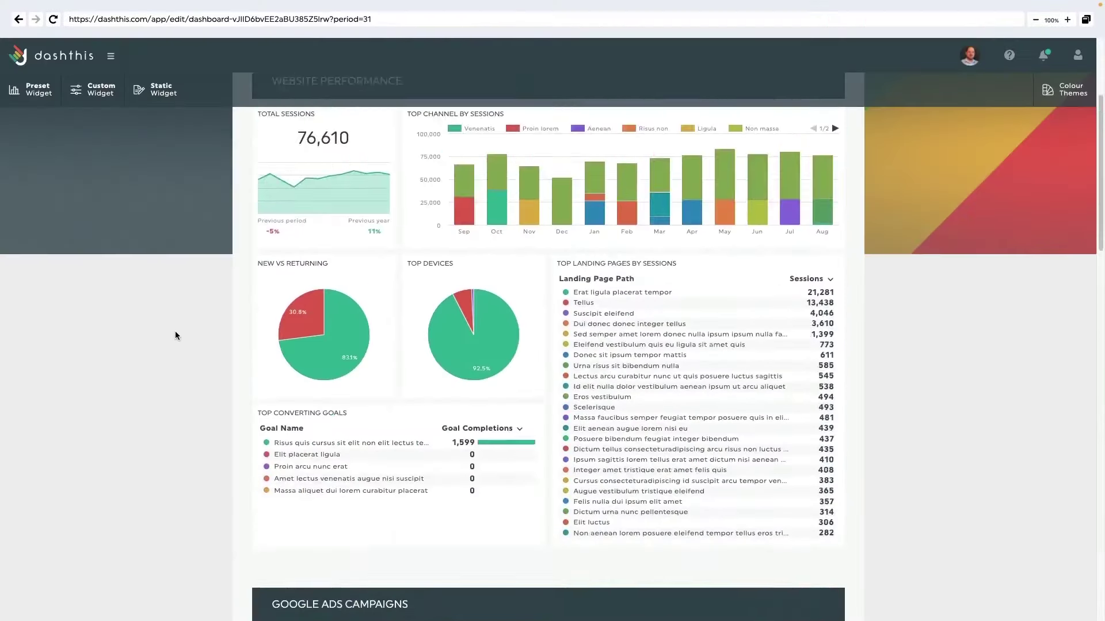
Delete the Google My Business section from the dashboard
{"action": "scroll", "coordinate": [175, 330], "scroll_direction": "down", "scroll_amount": 15}
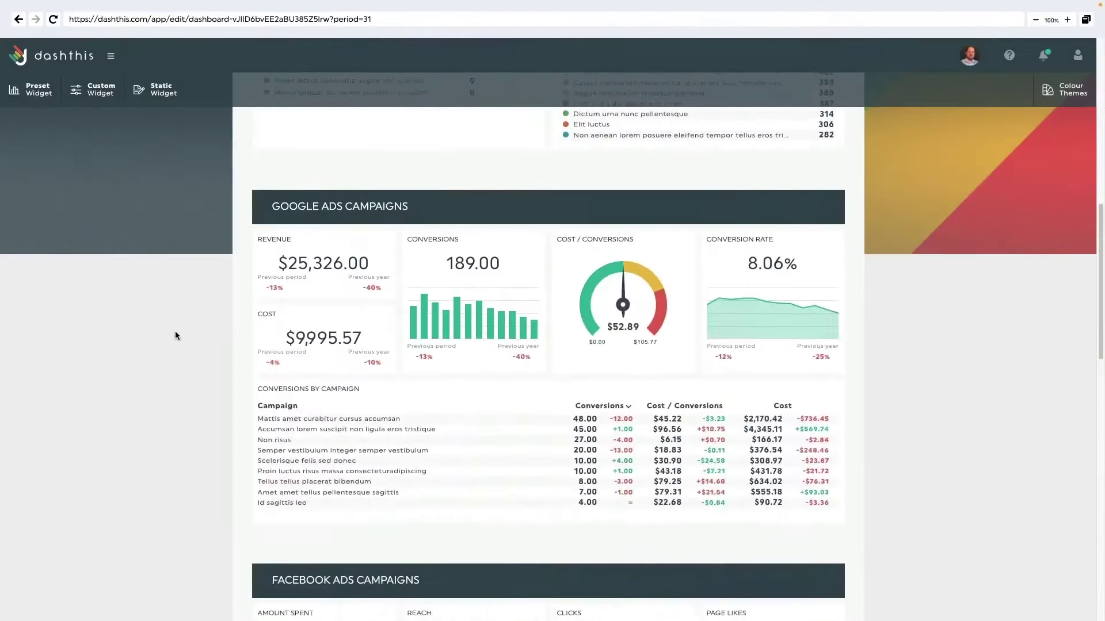
{"action": "scroll", "coordinate": [175, 334], "scroll_direction": "down", "scroll_amount": 2}
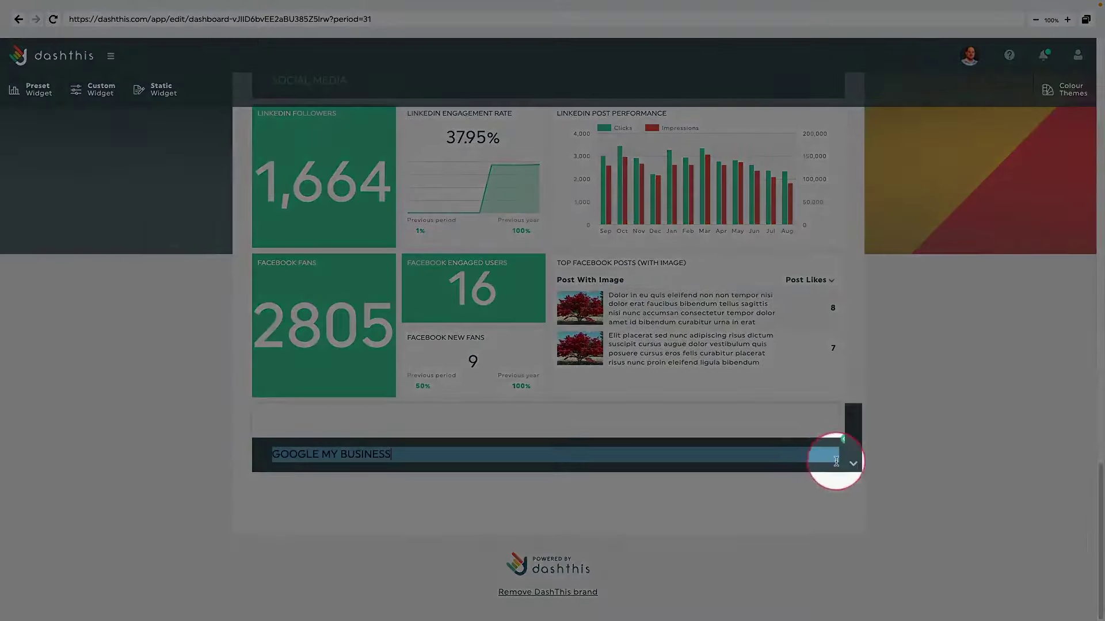
{"action": "left_click", "coordinate": [834, 455]}
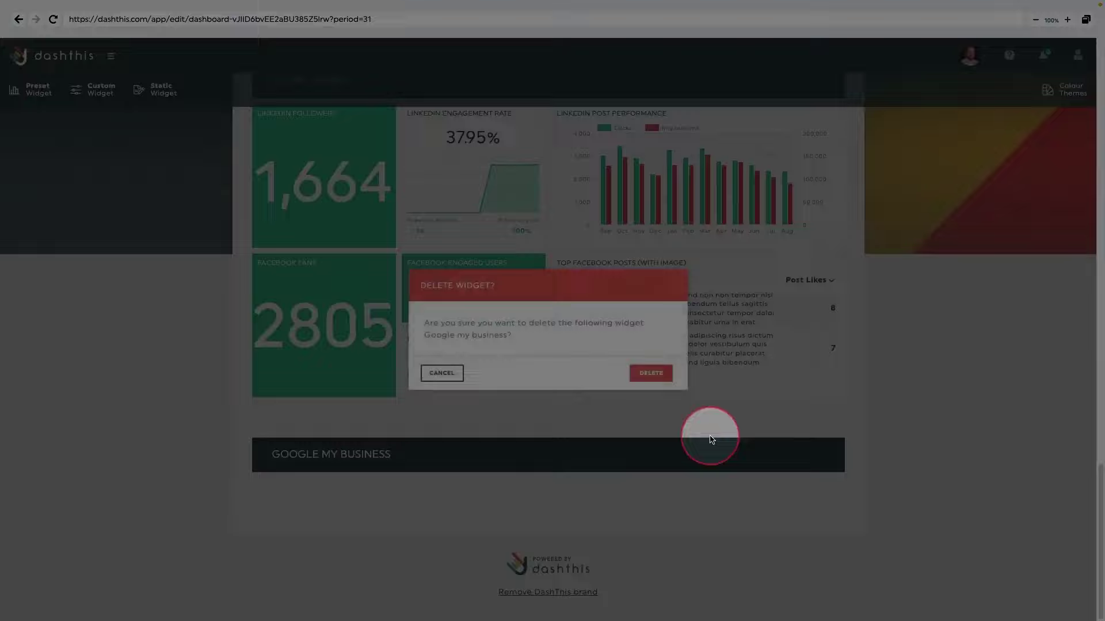
{"action": "left_click", "coordinate": [656, 363]}
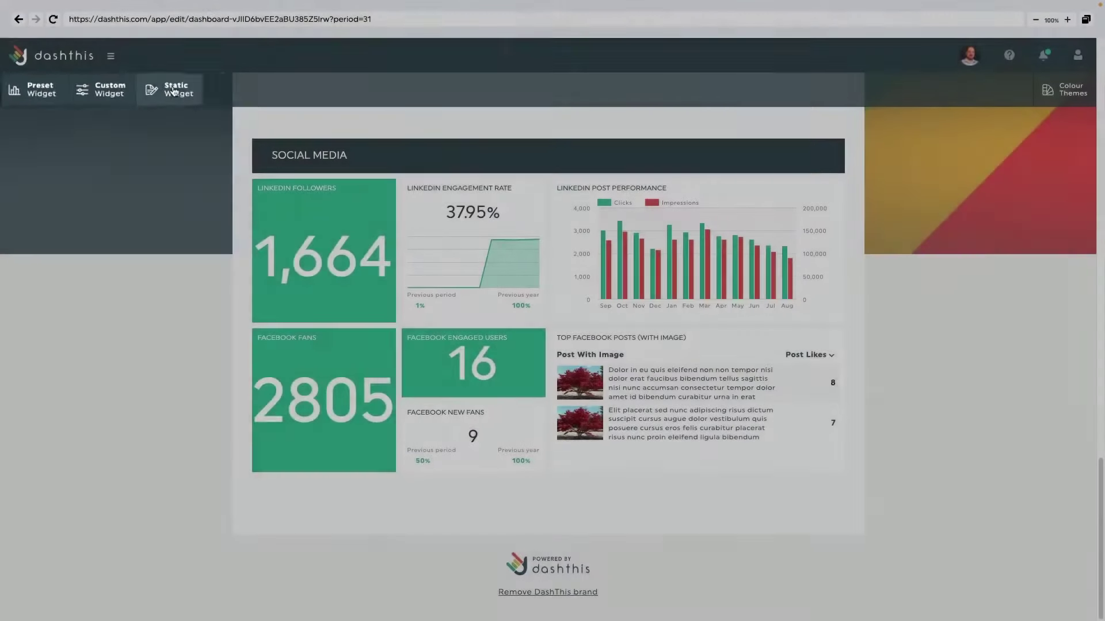
Add a header widget titled 'INSIGHTS' at the bottom of the dashboard
{"action": "left_click", "coordinate": [160, 90]}
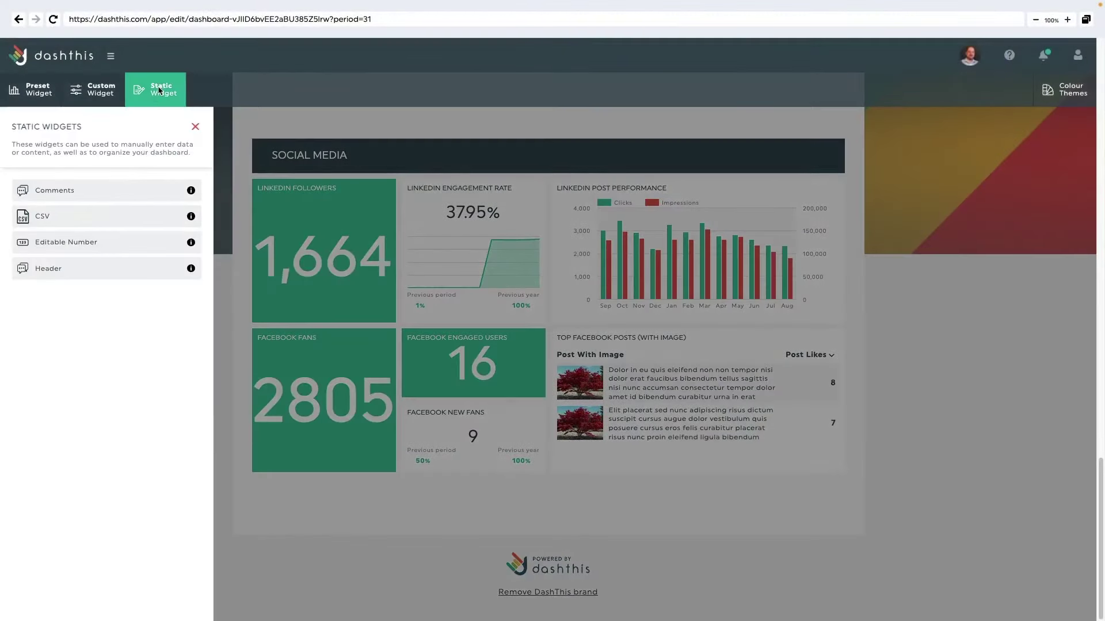
{"action": "left_click", "coordinate": [115, 271]}
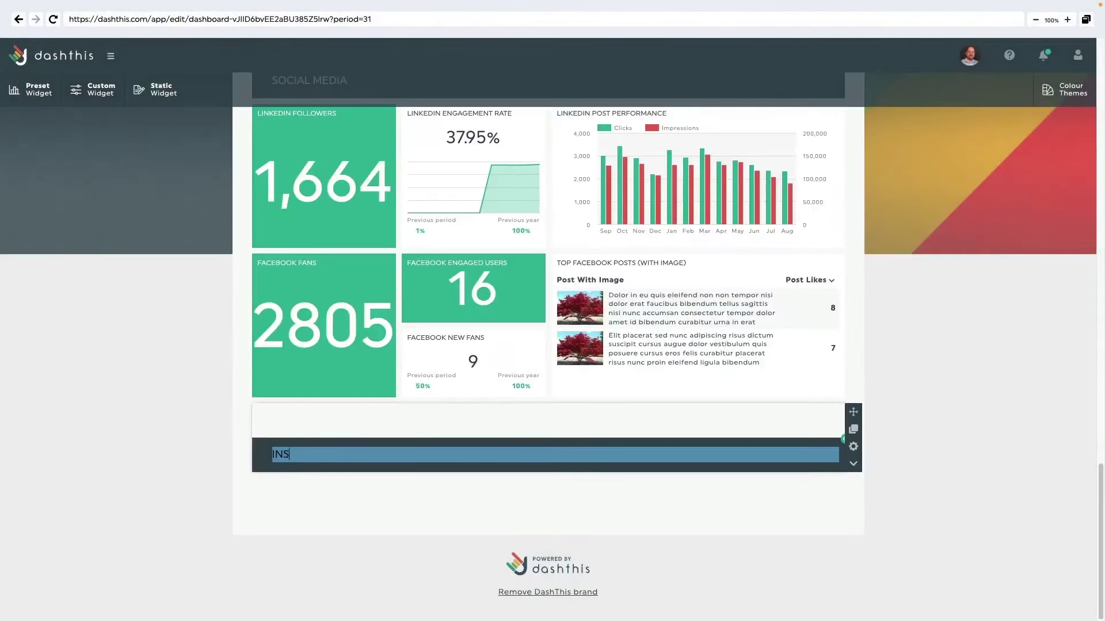
{"action": "type", "text": "INSIGHTS"}
Add and fill in a comments box below the header, plus another static widget
{"action": "left_click", "coordinate": [160, 90]}
{"action": "left_click", "coordinate": [144, 192]}
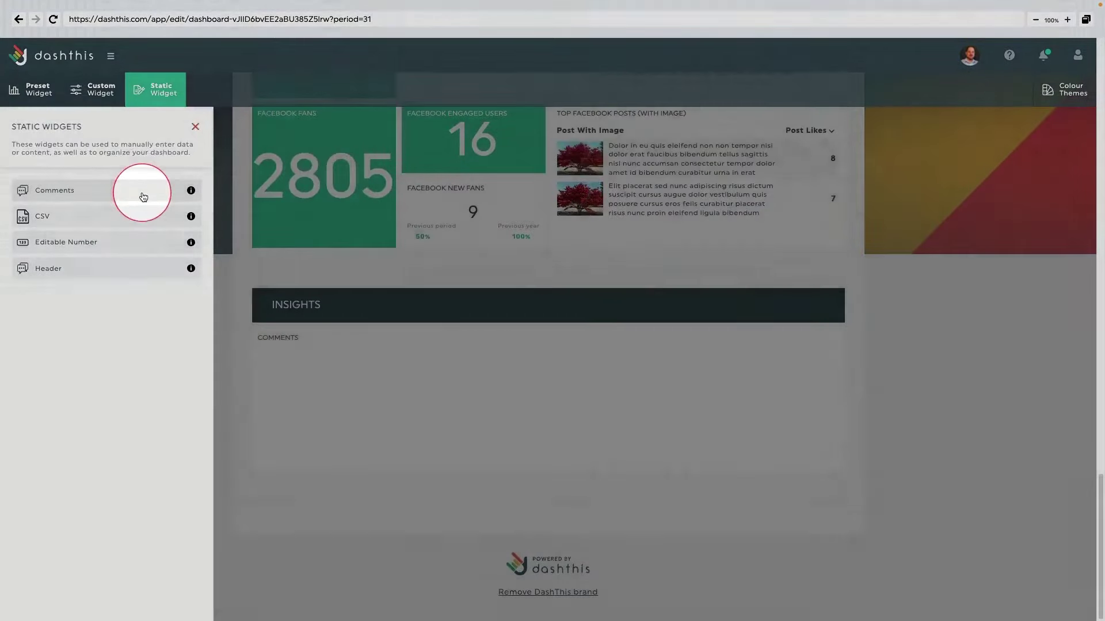
{"action": "left_click", "coordinate": [852, 389]}
{"action": "left_click", "coordinate": [813, 407]}
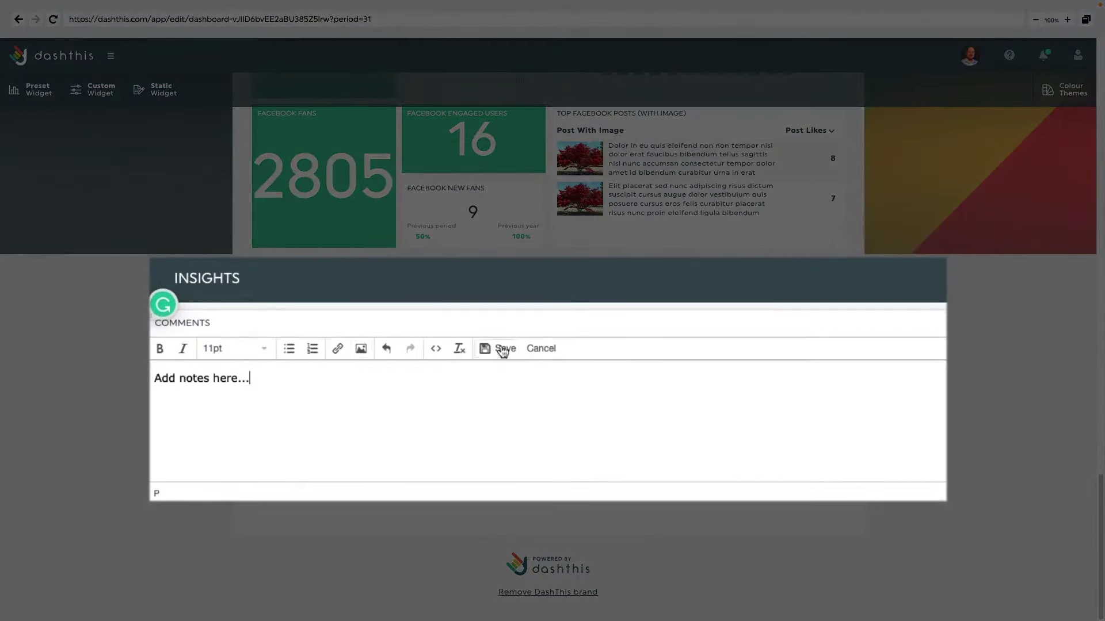
{"action": "left_click", "coordinate": [503, 349]}
{"action": "left_click", "coordinate": [155, 92]}
{"action": "left_click", "coordinate": [156, 249]}
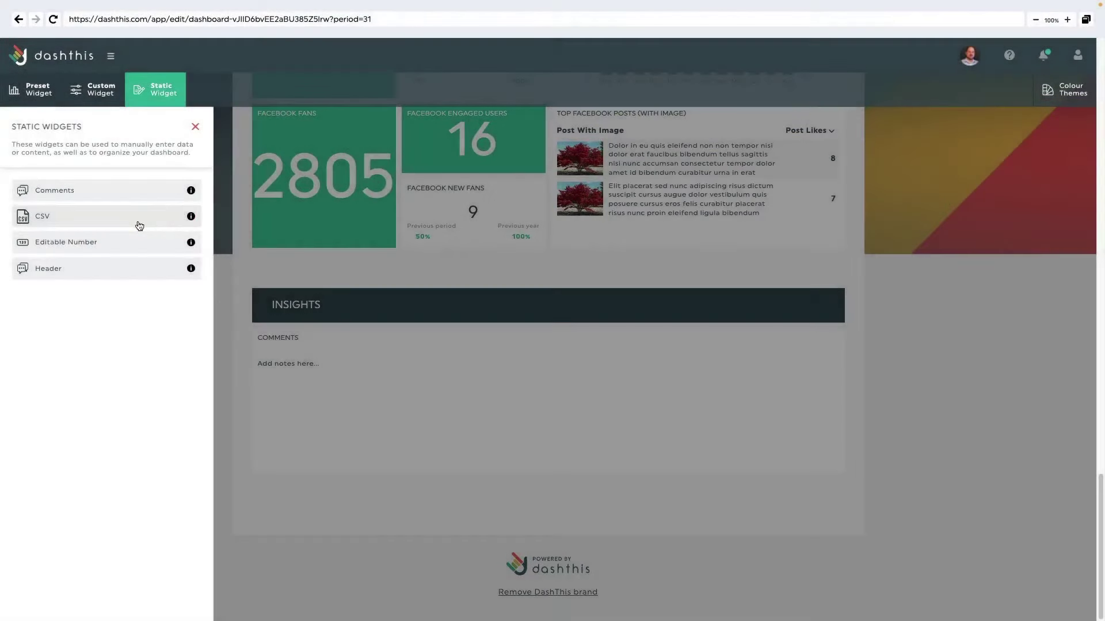
Add Google Ads Conversion Rate, Conversions, Cost and Conversions by Campaign preset widgets
{"action": "left_click", "coordinate": [46, 104]}
{"action": "left_click", "coordinate": [123, 304]}
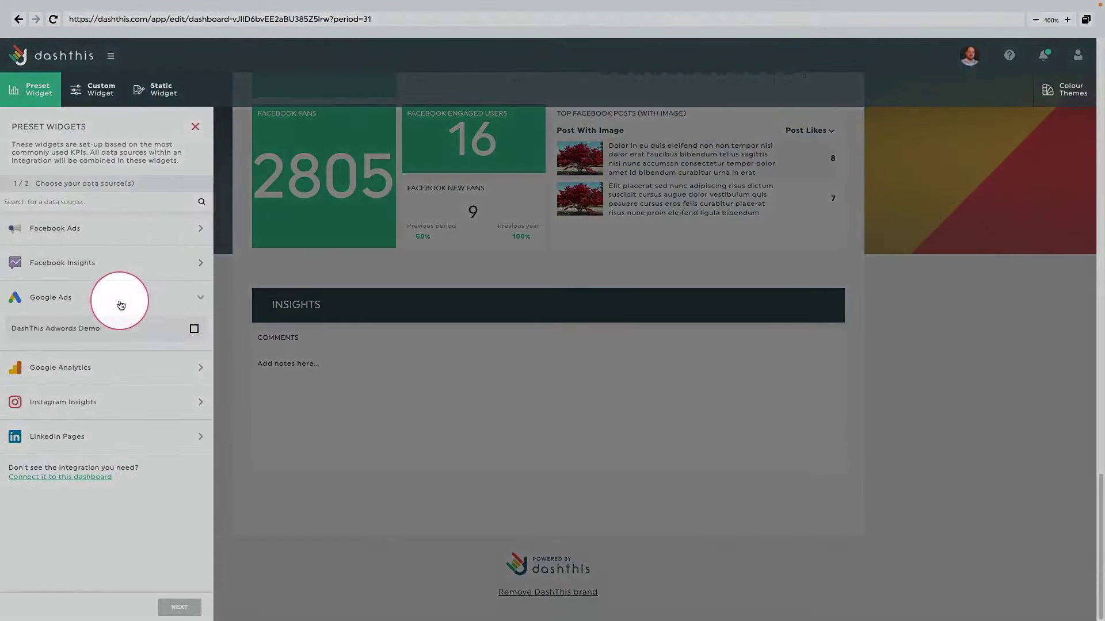
{"action": "left_click", "coordinate": [196, 323]}
{"action": "left_click", "coordinate": [179, 607]}
{"action": "left_click", "coordinate": [125, 364]}
{"action": "left_click", "coordinate": [115, 380]}
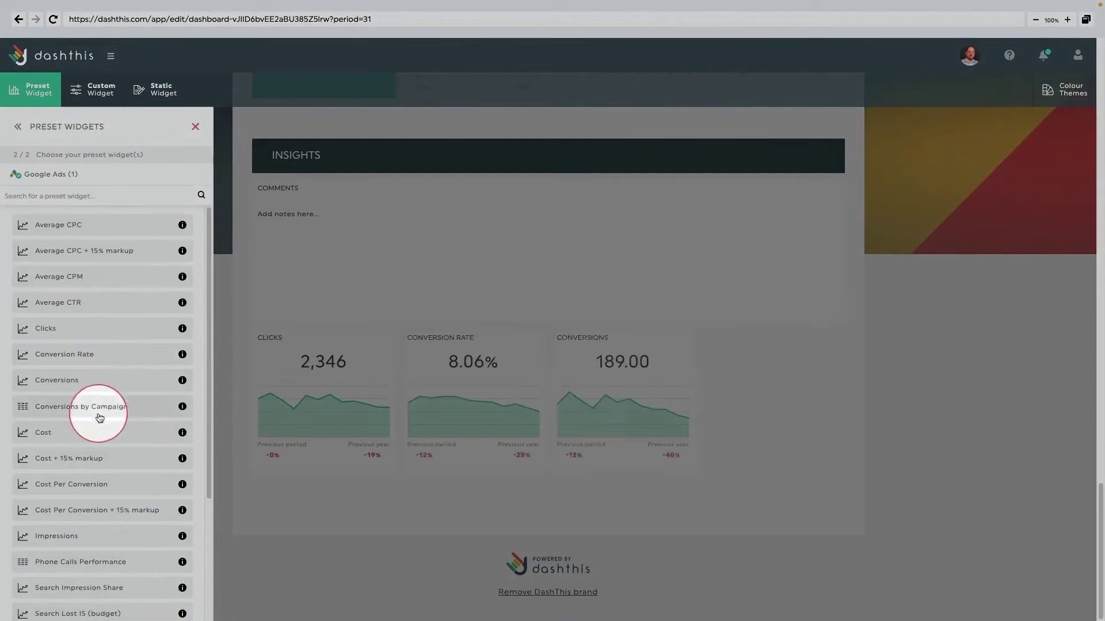
{"action": "left_click", "coordinate": [106, 433]}
{"action": "left_click", "coordinate": [106, 409]}
{"action": "scroll", "coordinate": [110, 411], "scroll_direction": "down", "scroll_amount": 1}
{"action": "scroll", "coordinate": [110, 411], "scroll_direction": "down", "scroll_amount": 2}
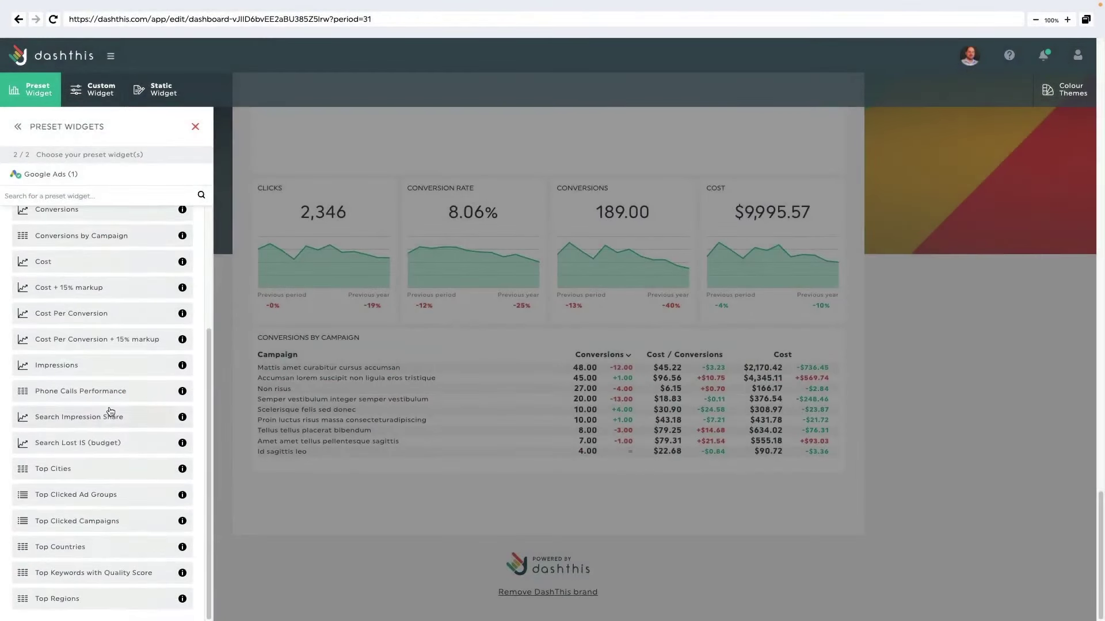
{"action": "scroll", "coordinate": [110, 411], "scroll_direction": "up", "scroll_amount": 5}
{"action": "scroll", "coordinate": [111, 411], "scroll_direction": "down", "scroll_amount": 1}
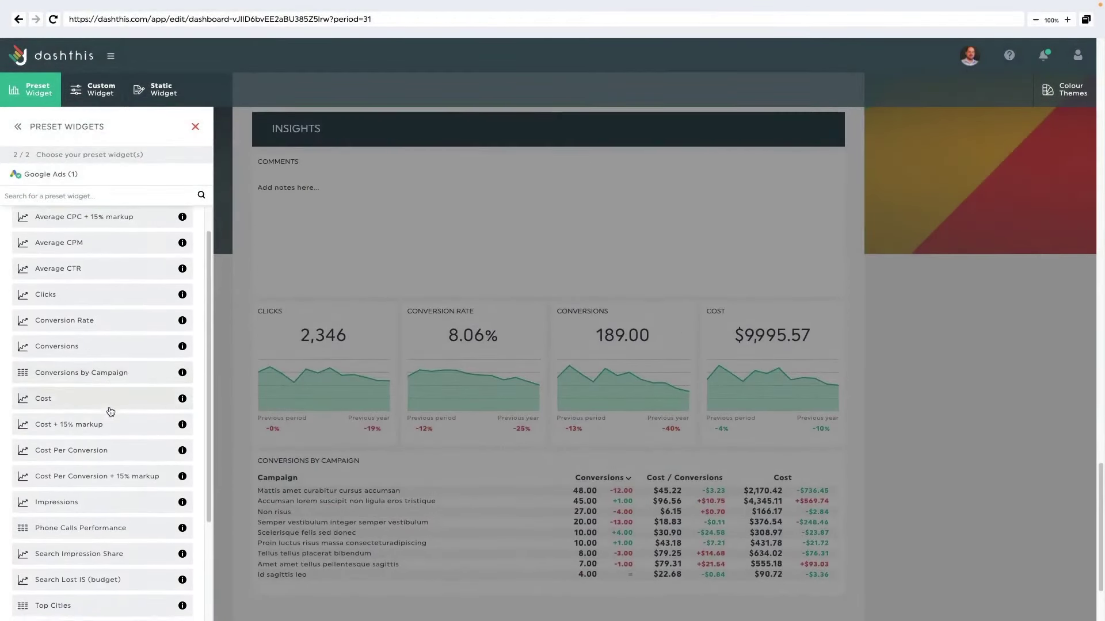
Add a Google Analytics List widget showing Sessions by Country
{"action": "left_click", "coordinate": [99, 94]}
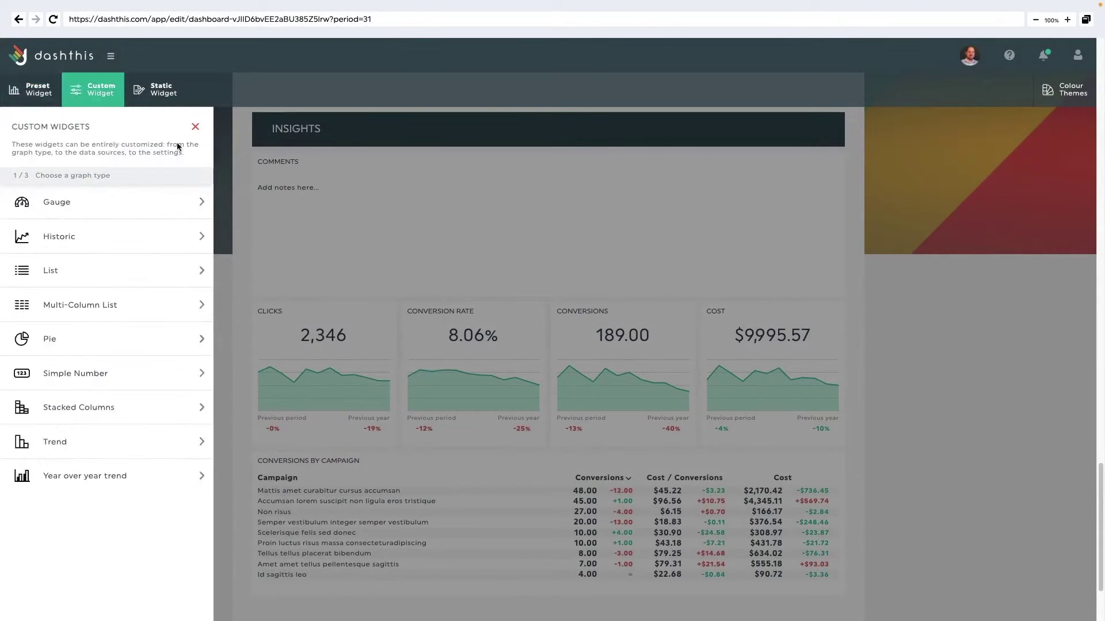
{"action": "left_click", "coordinate": [157, 269]}
{"action": "left_click", "coordinate": [157, 327]}
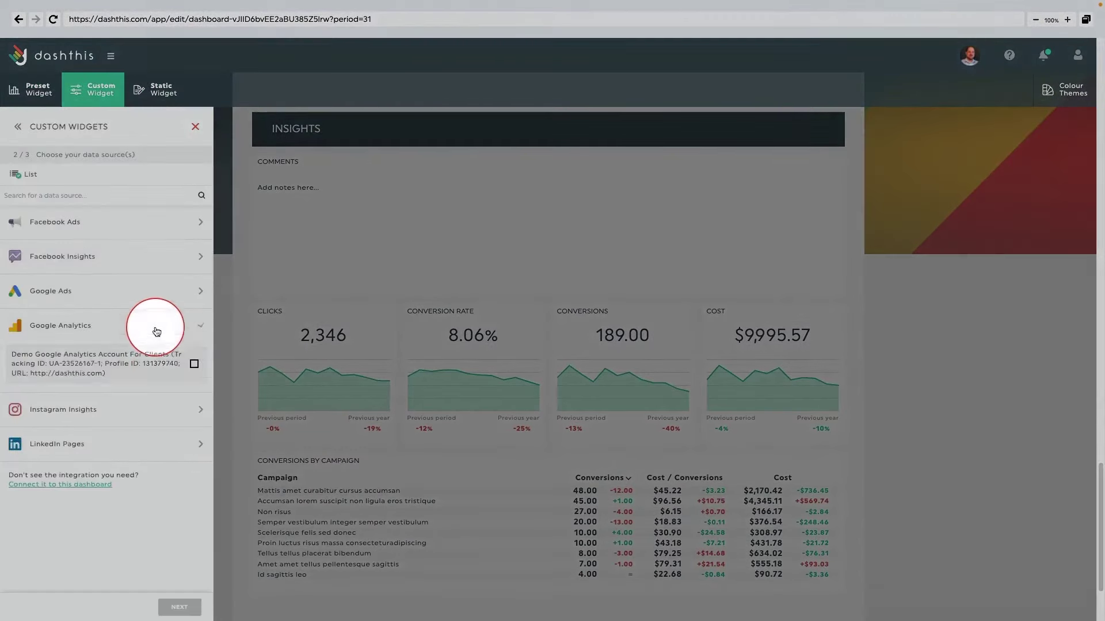
{"action": "left_click", "coordinate": [178, 605]}
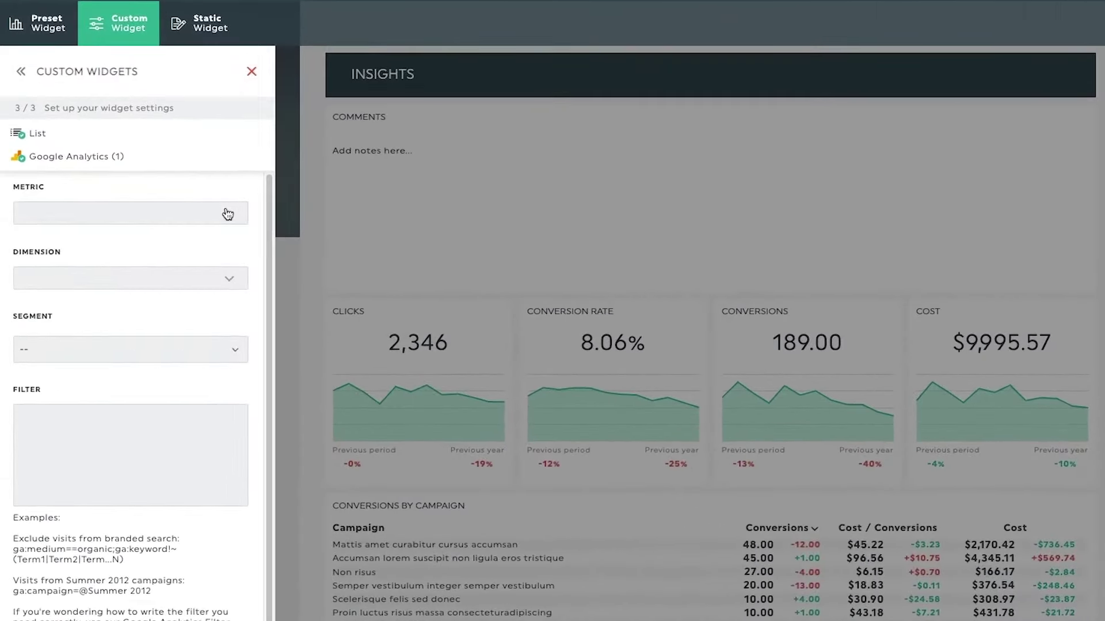
{"action": "left_click", "coordinate": [177, 237]}
{"action": "type", "text": "sessions"}
{"action": "left_click", "coordinate": [153, 461]}
{"action": "left_click", "coordinate": [129, 278]}
{"action": "type", "text": "count"}
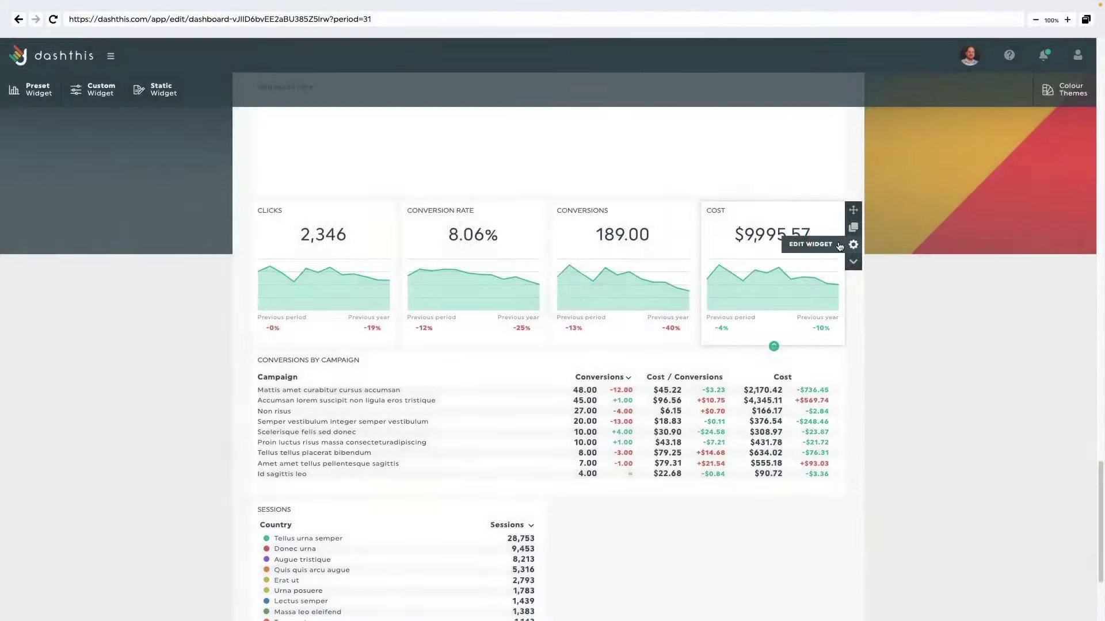
{"action": "left_click", "coordinate": [847, 248]}
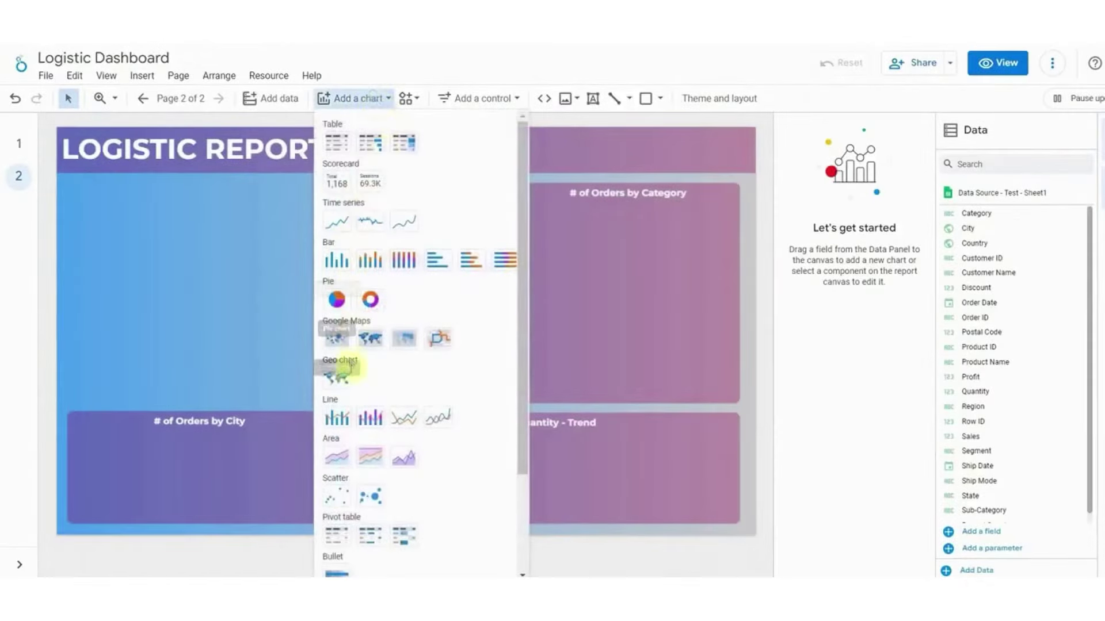
Add a geo chart counting Order ID by City and enlarge it over the top-left
{"action": "left_click", "coordinate": [337, 377]}
{"action": "left_click", "coordinate": [87, 210]}
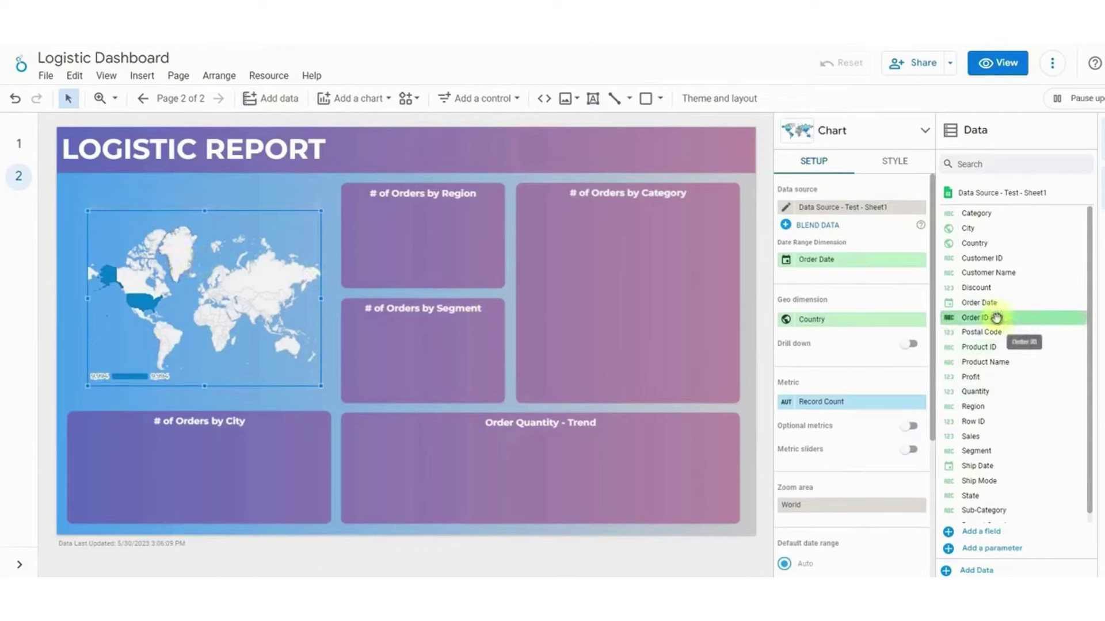
{"action": "left_click_drag", "start_coordinate": [996, 317], "coordinate": [789, 410]}
{"action": "left_click", "coordinate": [787, 406]}
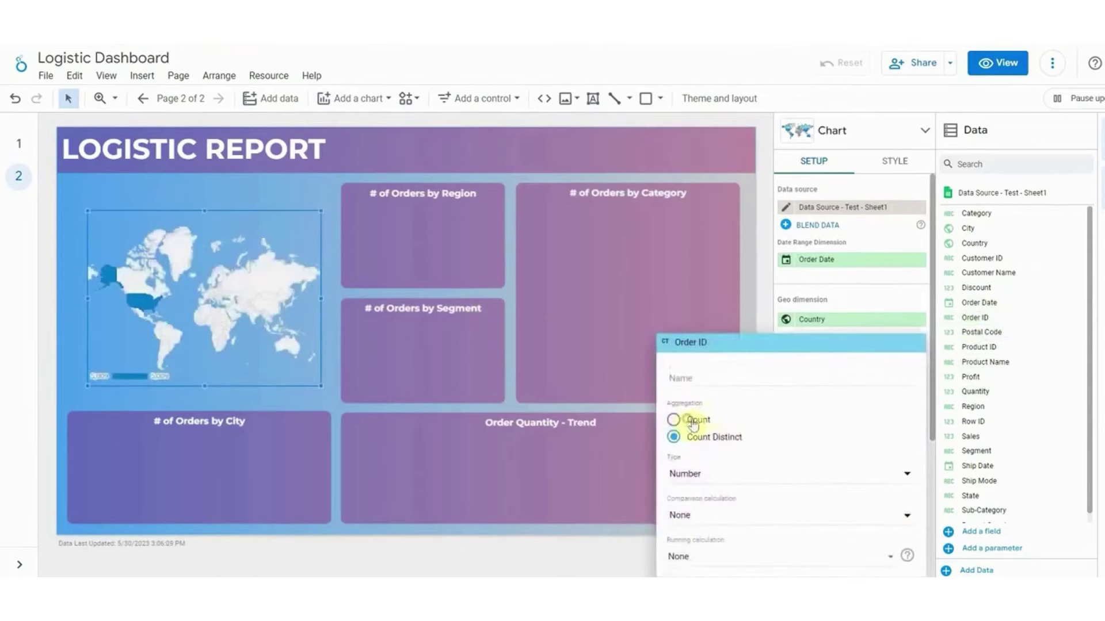
{"action": "left_click", "coordinate": [688, 420]}
{"action": "left_click_drag", "start_coordinate": [1013, 229], "coordinate": [875, 321]}
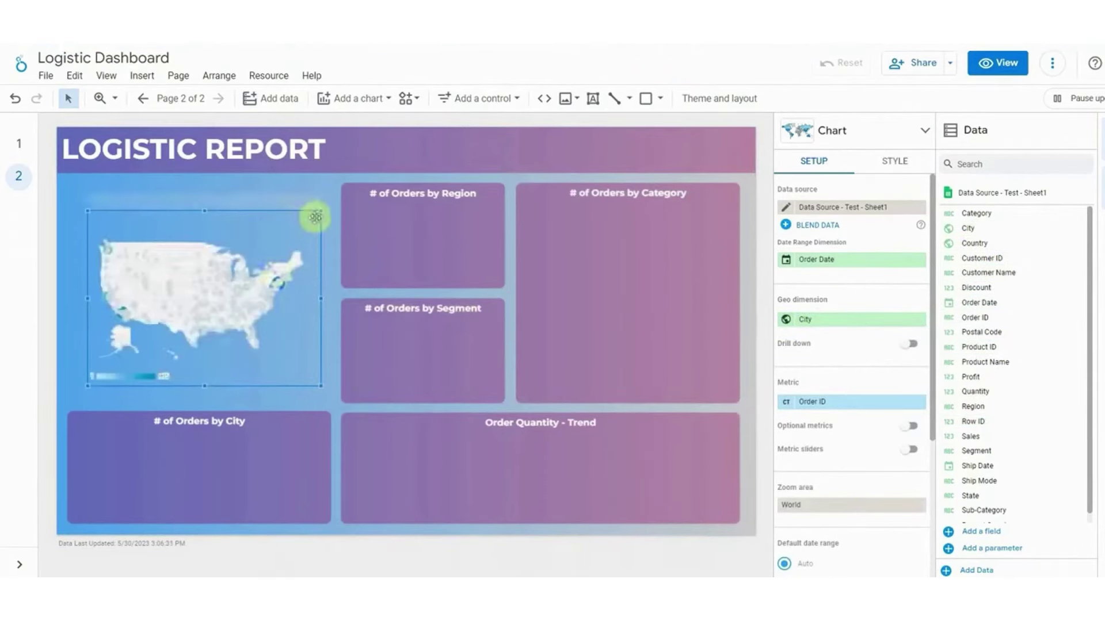
{"action": "left_click_drag", "start_coordinate": [315, 217], "coordinate": [296, 379]}
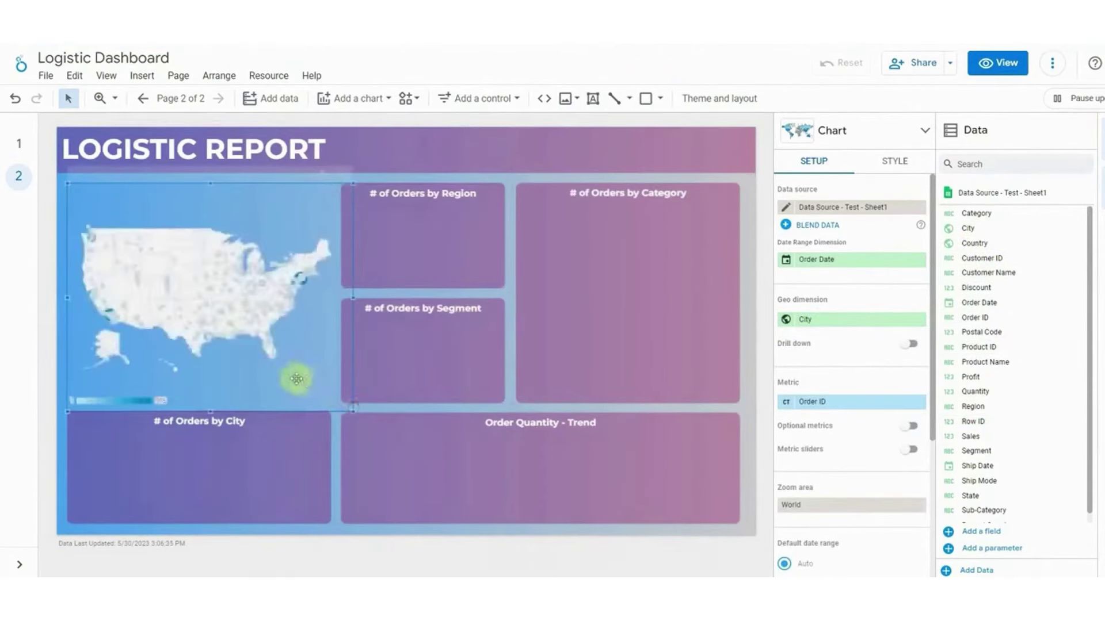
Colour the map shades from dark magenta to red and hide its legend
{"action": "left_click", "coordinate": [892, 163]}
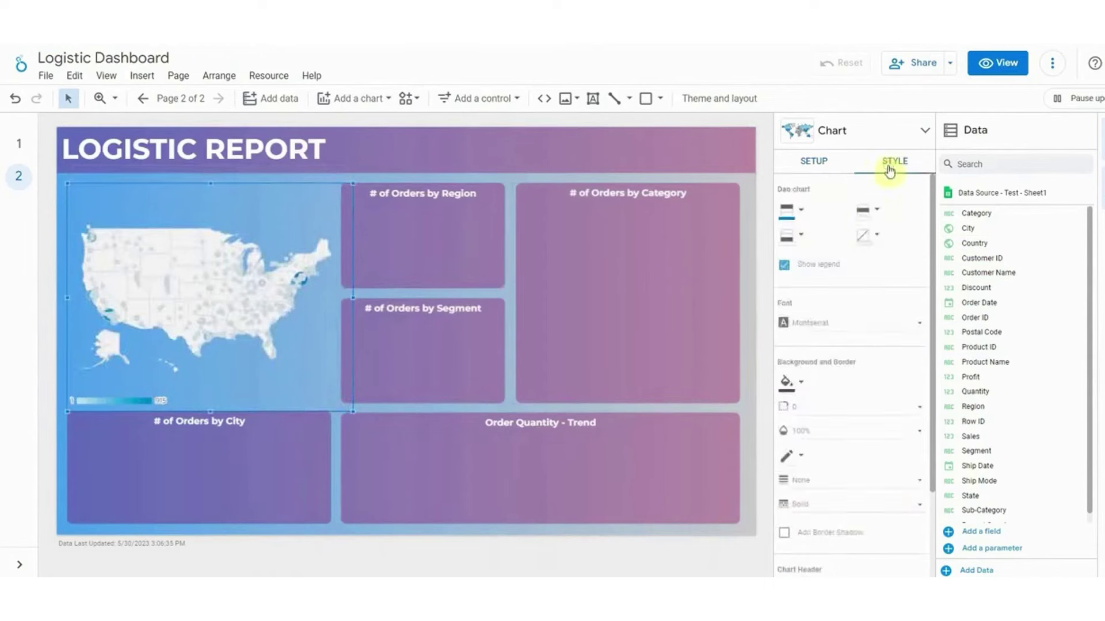
{"action": "left_click", "coordinate": [800, 212]}
{"action": "left_click", "coordinate": [986, 269]}
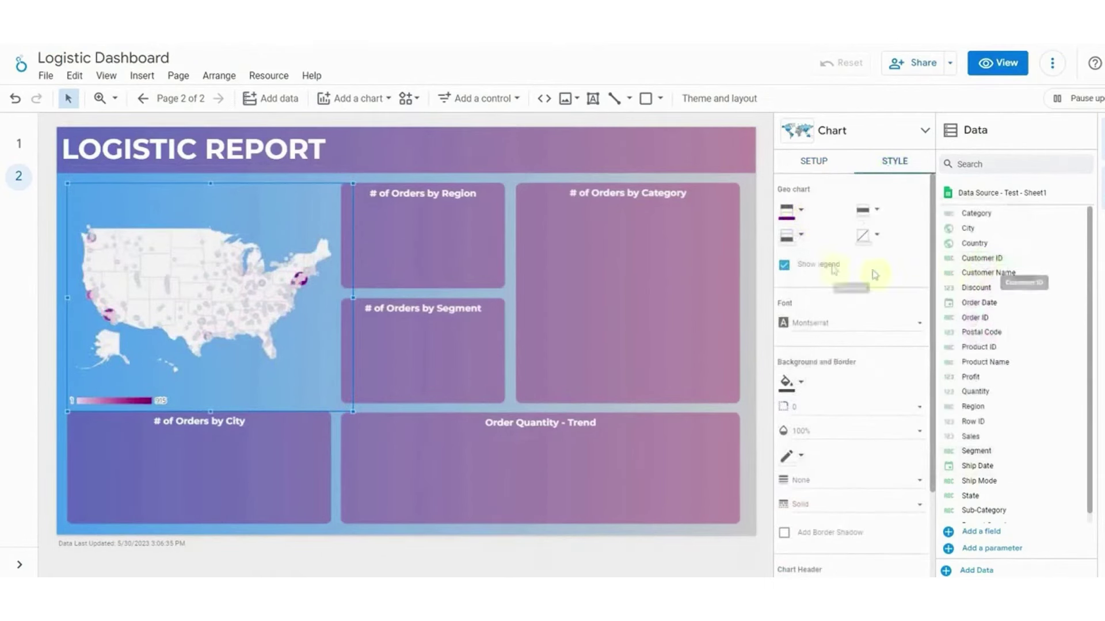
{"action": "left_click", "coordinate": [804, 240]}
{"action": "left_click", "coordinate": [978, 309]}
{"action": "left_click", "coordinate": [863, 209]}
{"action": "left_click", "coordinate": [1063, 314]}
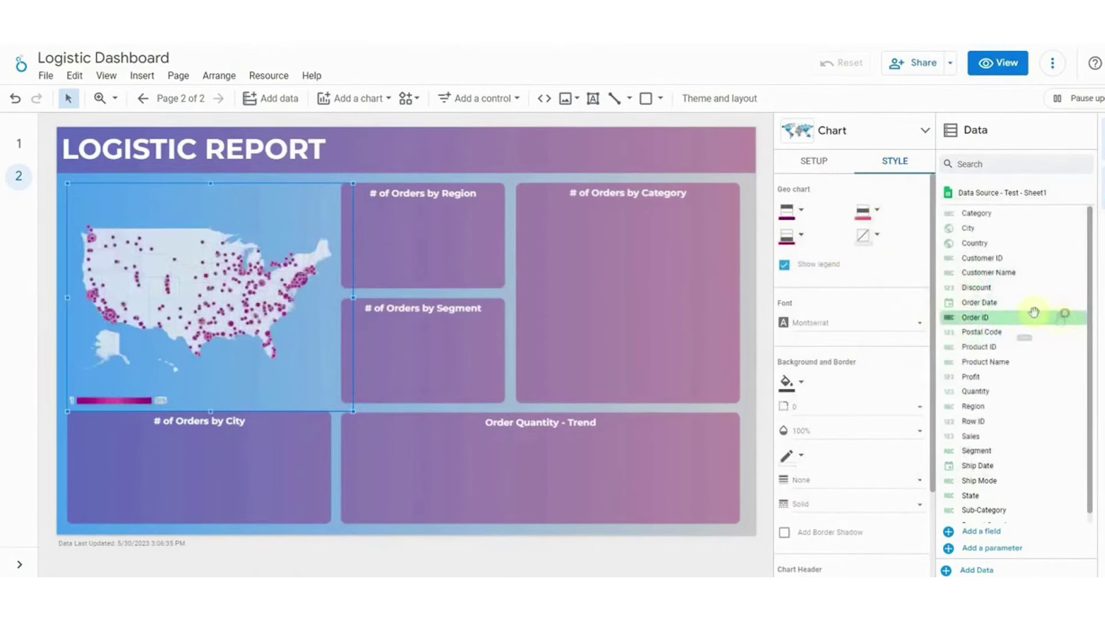
{"action": "left_click", "coordinate": [784, 261]}
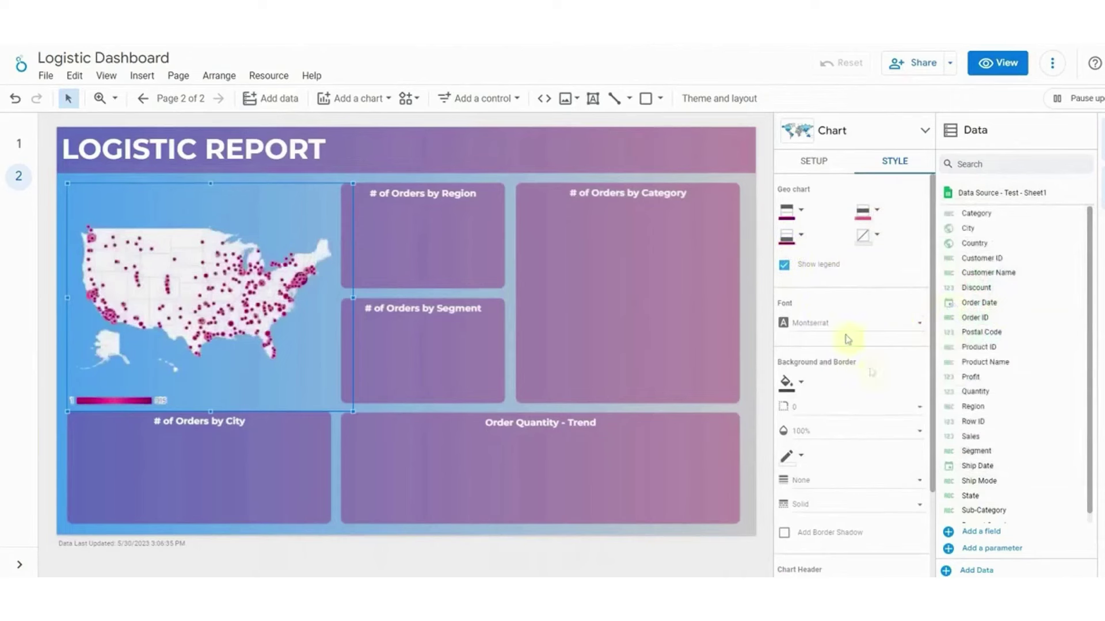
{"action": "left_click", "coordinate": [339, 450]}
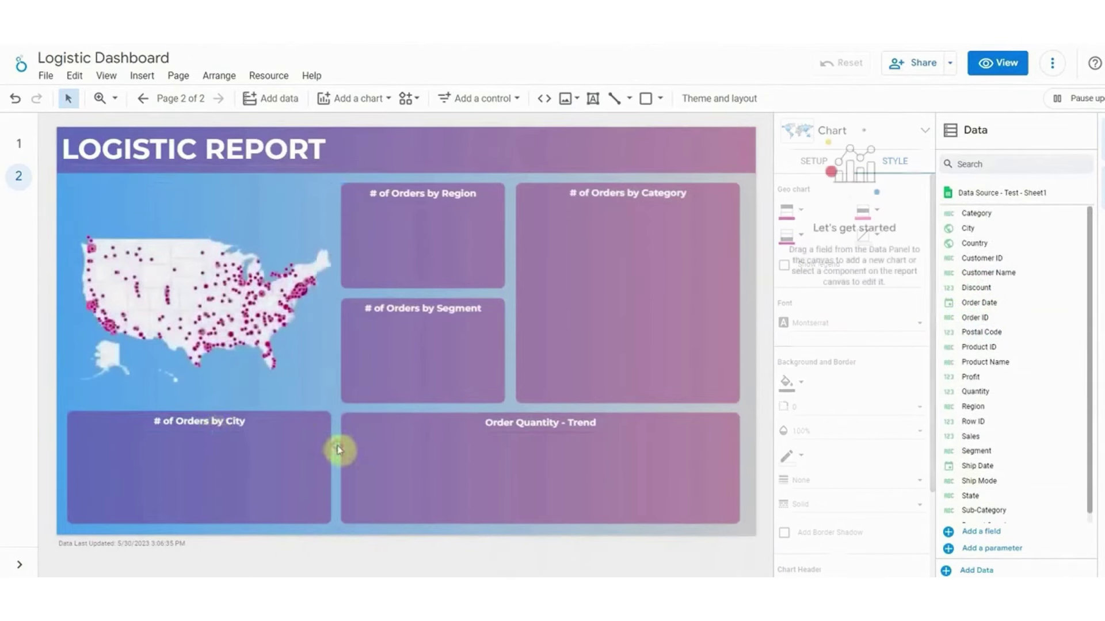
Add a donut chart and place it in the Orders by Region panel
{"action": "left_click", "coordinate": [359, 98]}
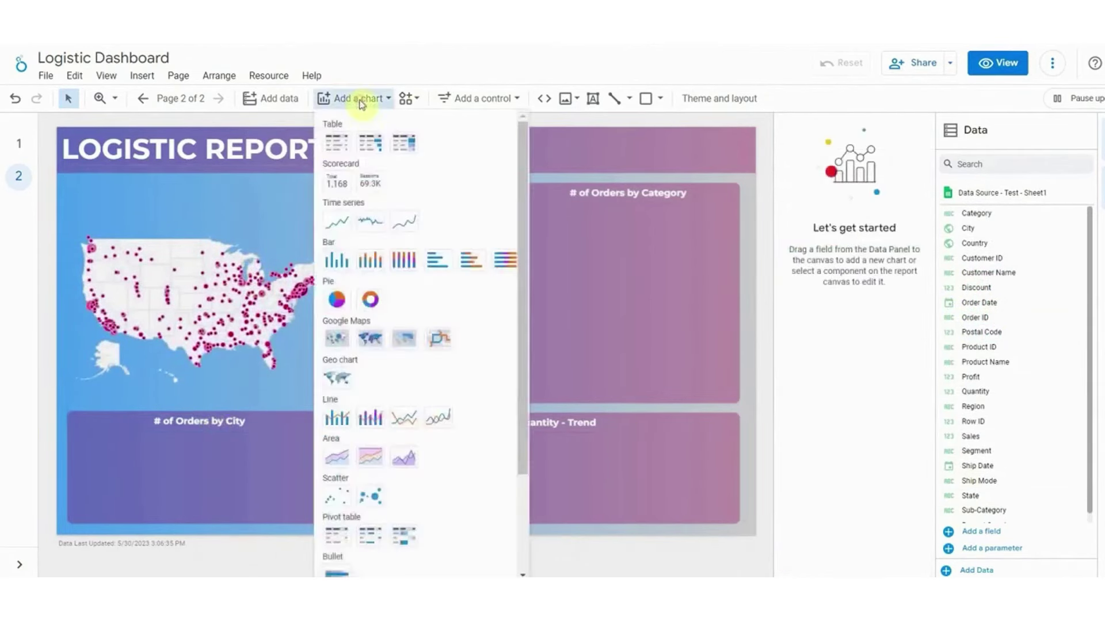
{"action": "left_click", "coordinate": [370, 305]}
{"action": "mouse_move", "coordinate": [384, 196]}
{"action": "left_mouse_down"}
{"action": "mouse_move", "coordinate": [616, 370]}
{"action": "mouse_move", "coordinate": [572, 323]}
{"action": "left_mouse_up"}
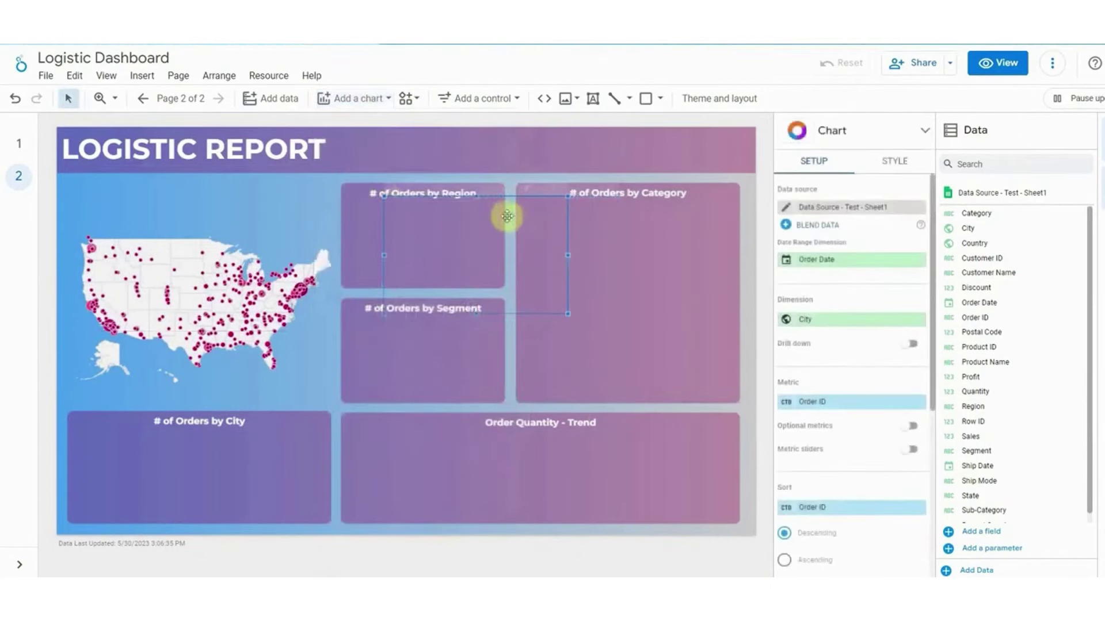
{"action": "left_click_drag", "start_coordinate": [506, 224], "coordinate": [446, 225]}
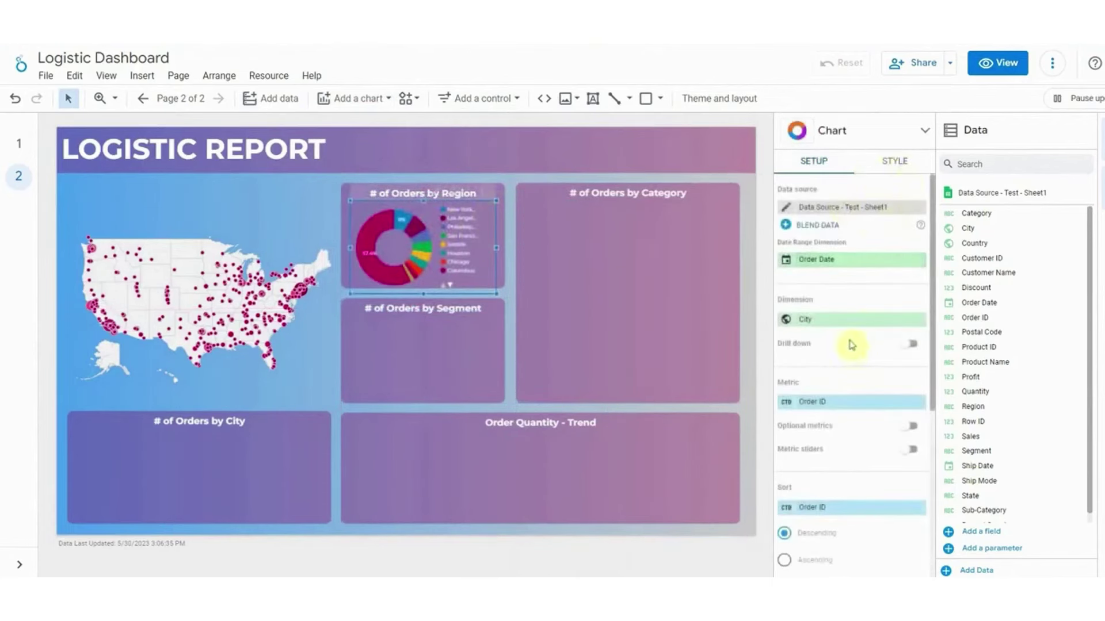
Chart the donut by Region, using a count of Order ID as the metric
{"action": "left_click_drag", "start_coordinate": [973, 406], "coordinate": [829, 320]}
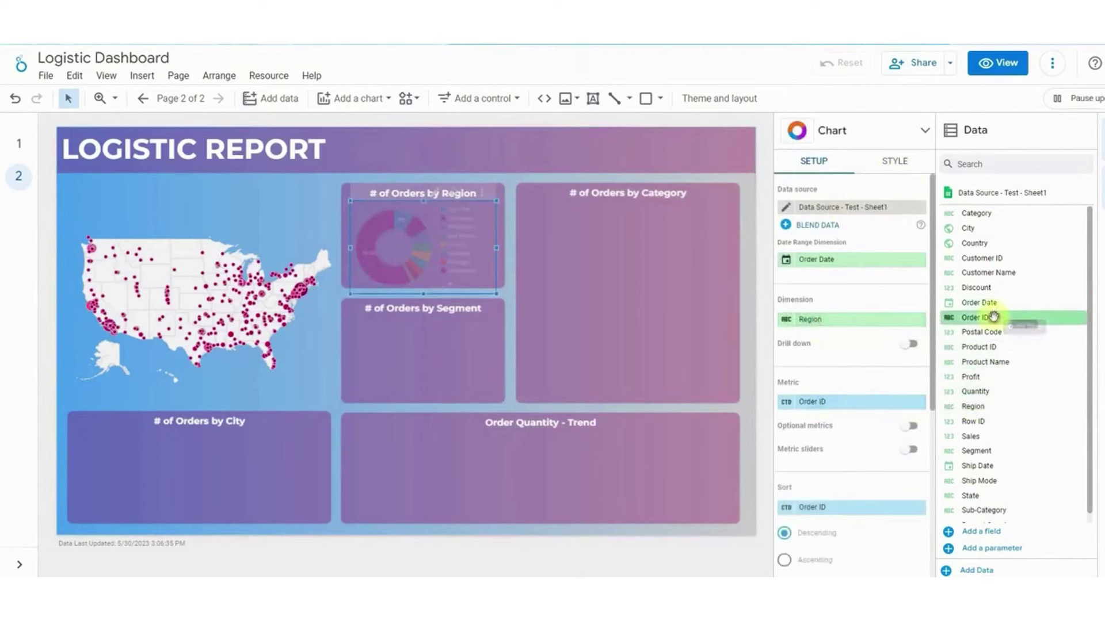
{"action": "left_click_drag", "start_coordinate": [978, 317], "coordinate": [789, 402]}
{"action": "left_click", "coordinate": [787, 403]}
{"action": "left_click", "coordinate": [673, 419]}
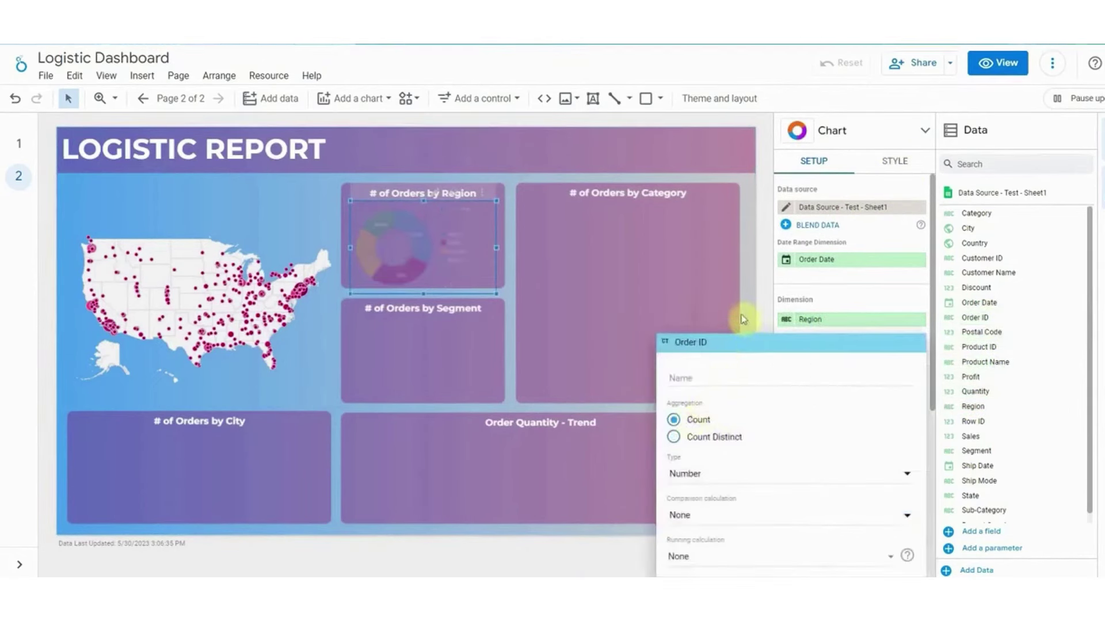
{"action": "left_click", "coordinate": [753, 312]}
Style the donut in shades of a single darker blue
{"action": "left_click", "coordinate": [901, 160]}
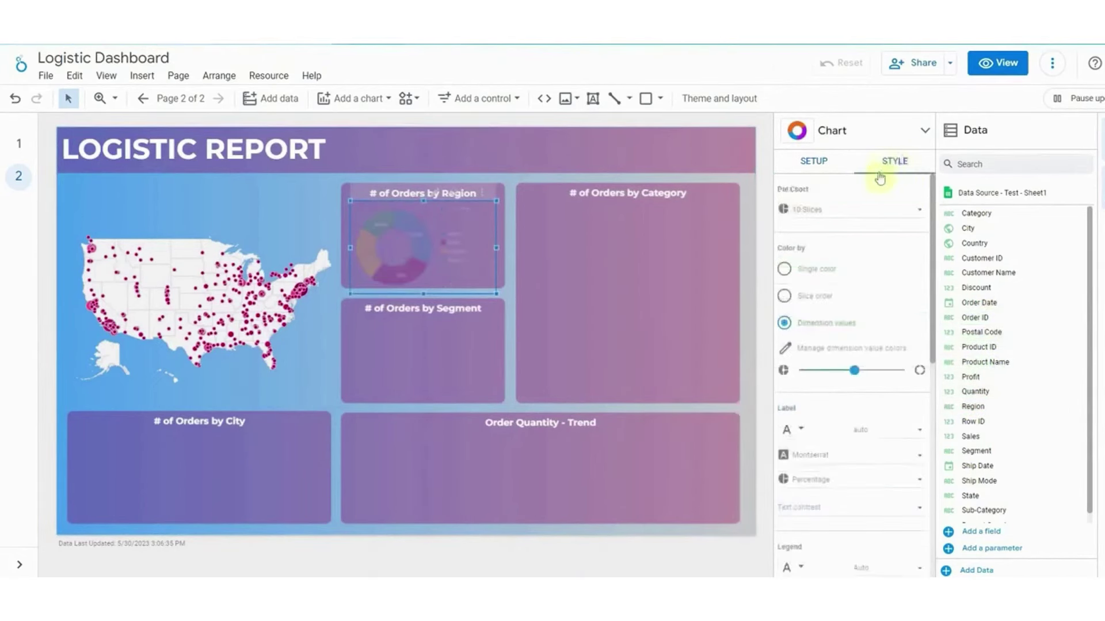
{"action": "left_click", "coordinate": [786, 324]}
{"action": "left_click", "coordinate": [785, 270]}
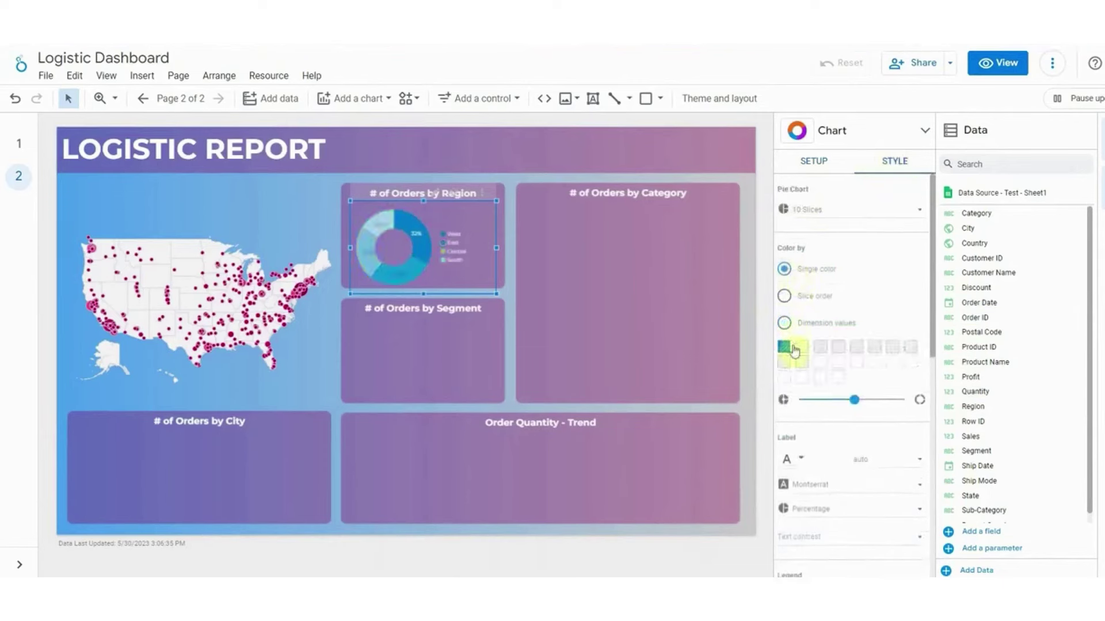
{"action": "left_click", "coordinate": [787, 348]}
{"action": "left_click", "coordinate": [931, 378]}
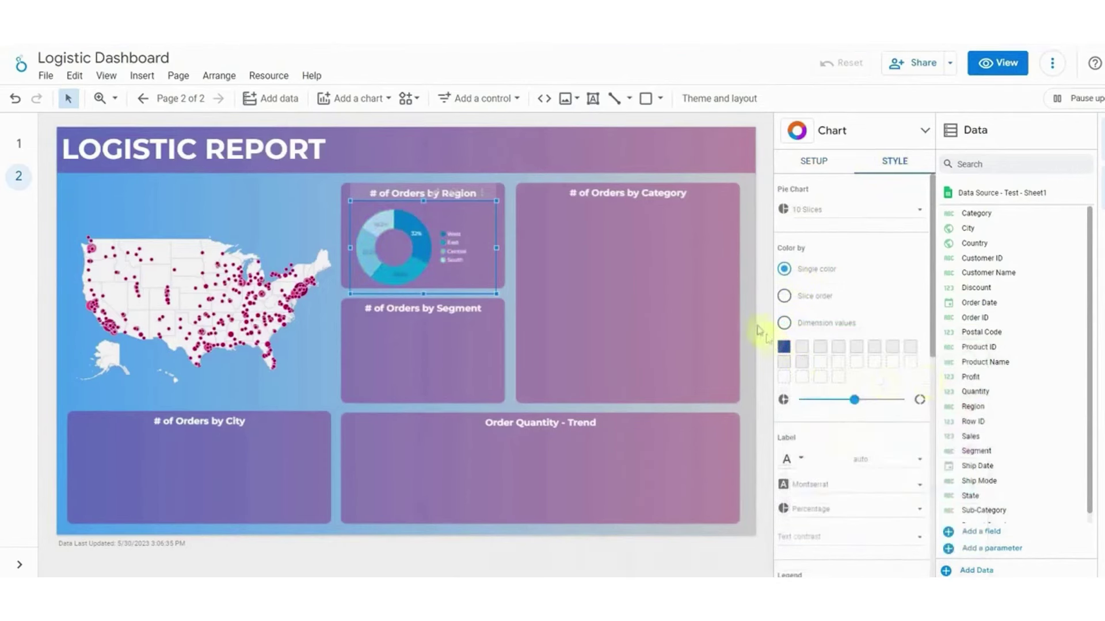
{"action": "left_click", "coordinate": [755, 324]}
{"action": "left_click", "coordinate": [448, 218]}
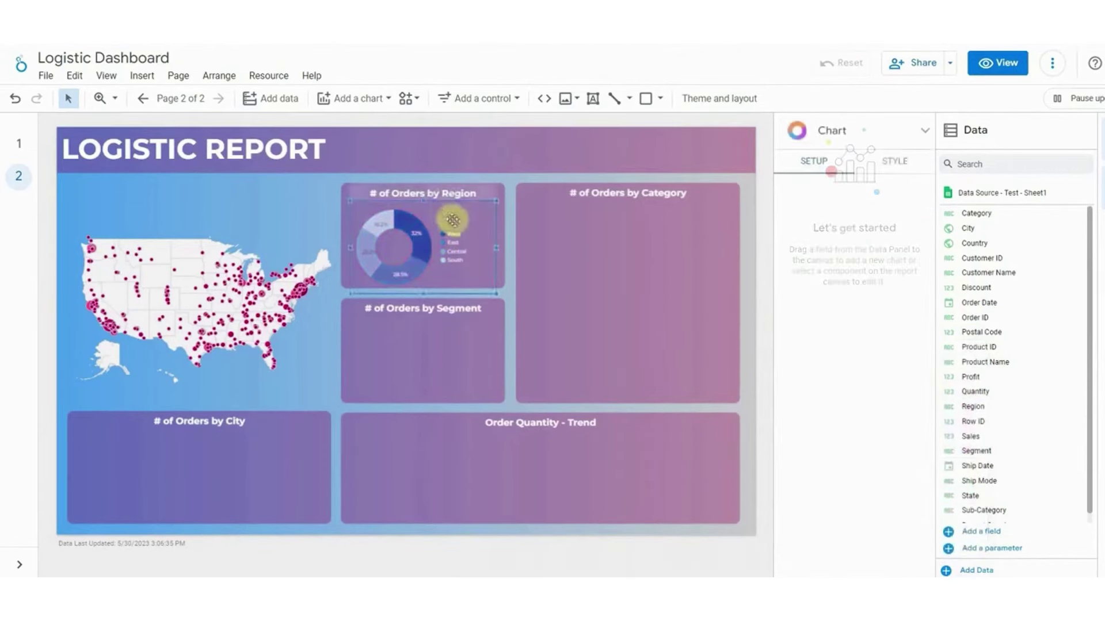
Recolour the map with a dark colour and blue-violet dots
{"action": "left_click", "coordinate": [274, 241]}
{"action": "left_click", "coordinate": [894, 161]}
{"action": "left_click", "coordinate": [788, 211]}
{"action": "left_click", "coordinate": [817, 252]}
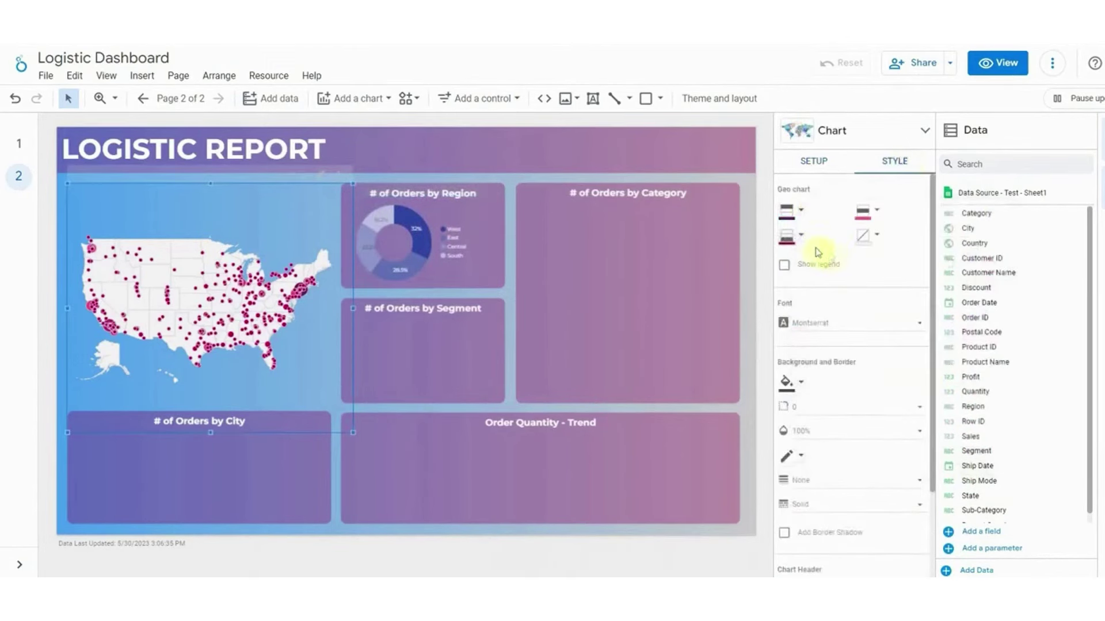
{"action": "left_click", "coordinate": [875, 211]}
{"action": "left_click", "coordinate": [1035, 286]}
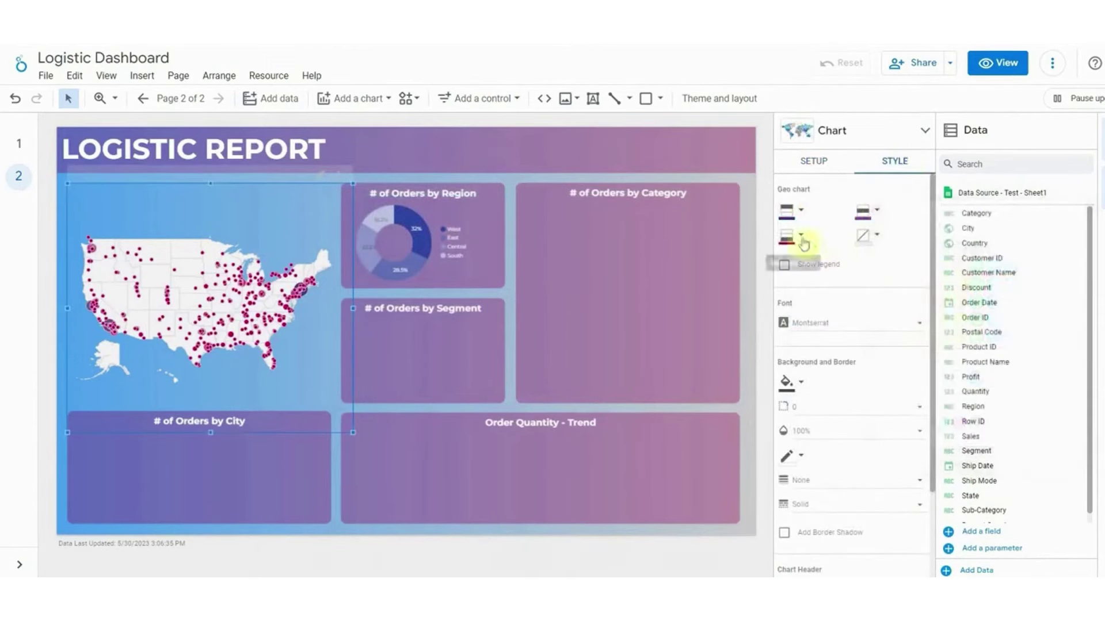
{"action": "left_click", "coordinate": [790, 236]}
{"action": "left_click", "coordinate": [953, 326]}
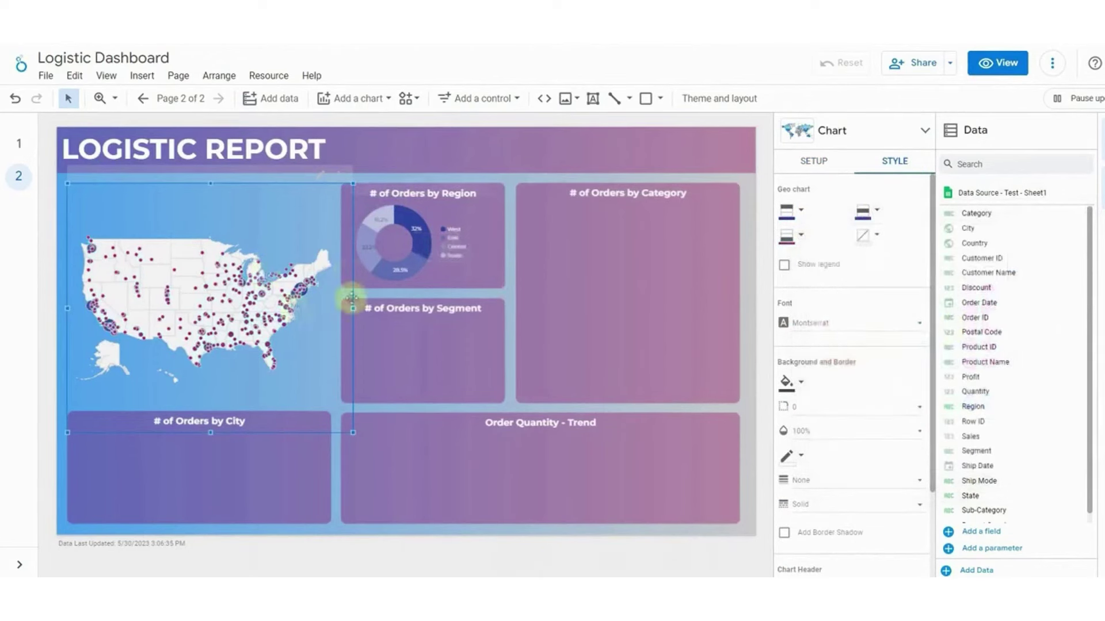
Copy the donut into the Orders by Segment panel and chart it by Segment
{"action": "left_click", "coordinate": [447, 182]}
{"action": "left_click_drag", "start_coordinate": [462, 217], "coordinate": [481, 333]}
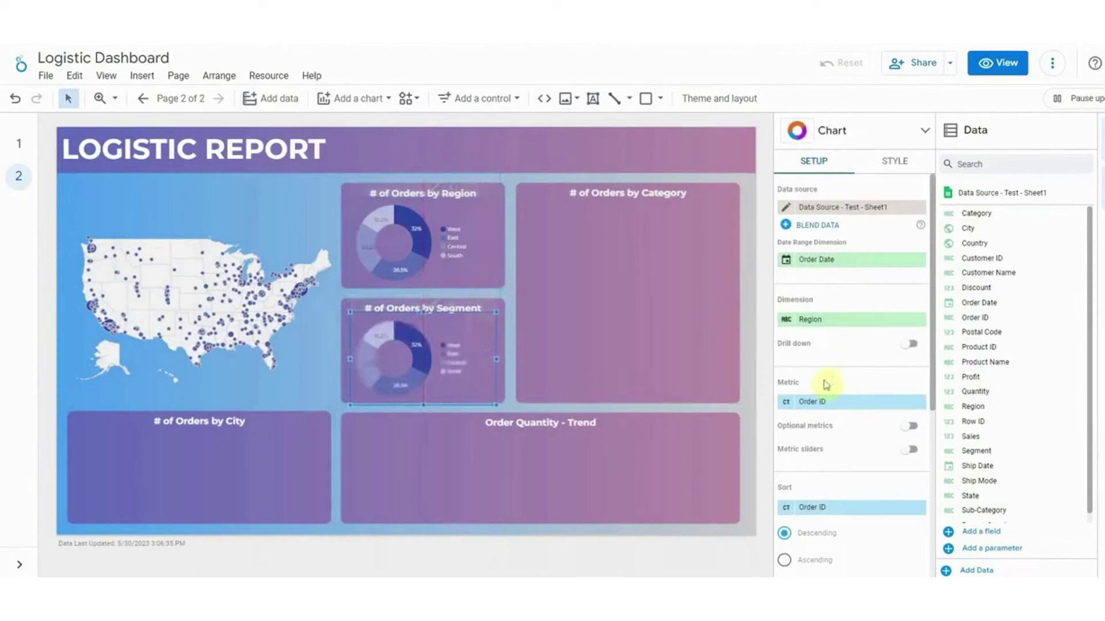
{"action": "left_click_drag", "start_coordinate": [975, 451], "coordinate": [817, 320]}
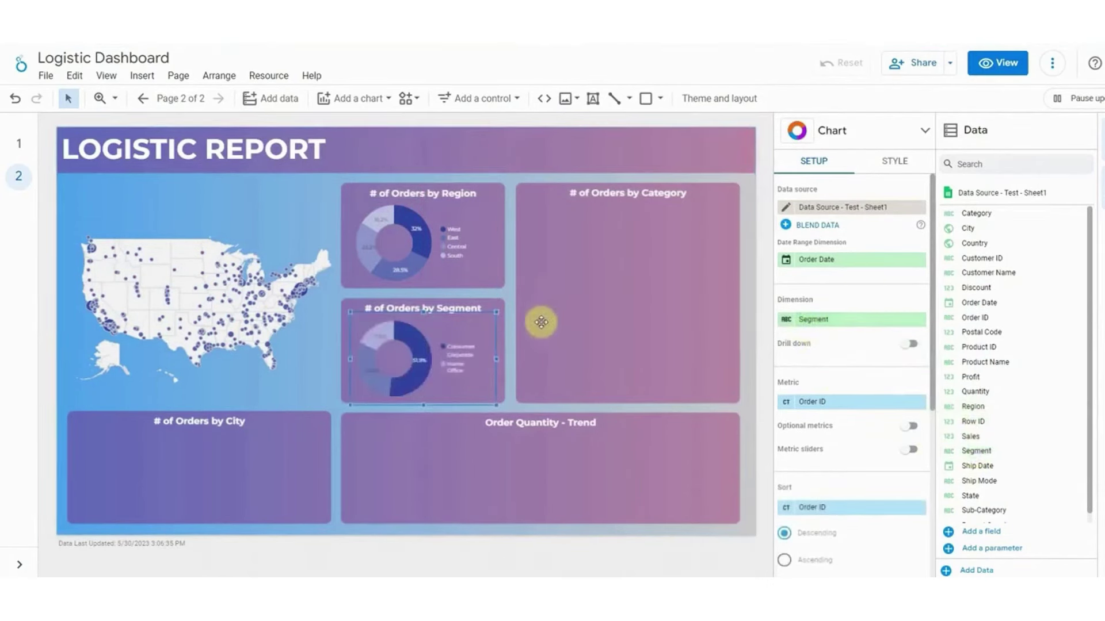
Add a stacked bar chart sized to fill the Orders by Category panel
{"action": "left_click", "coordinate": [354, 102]}
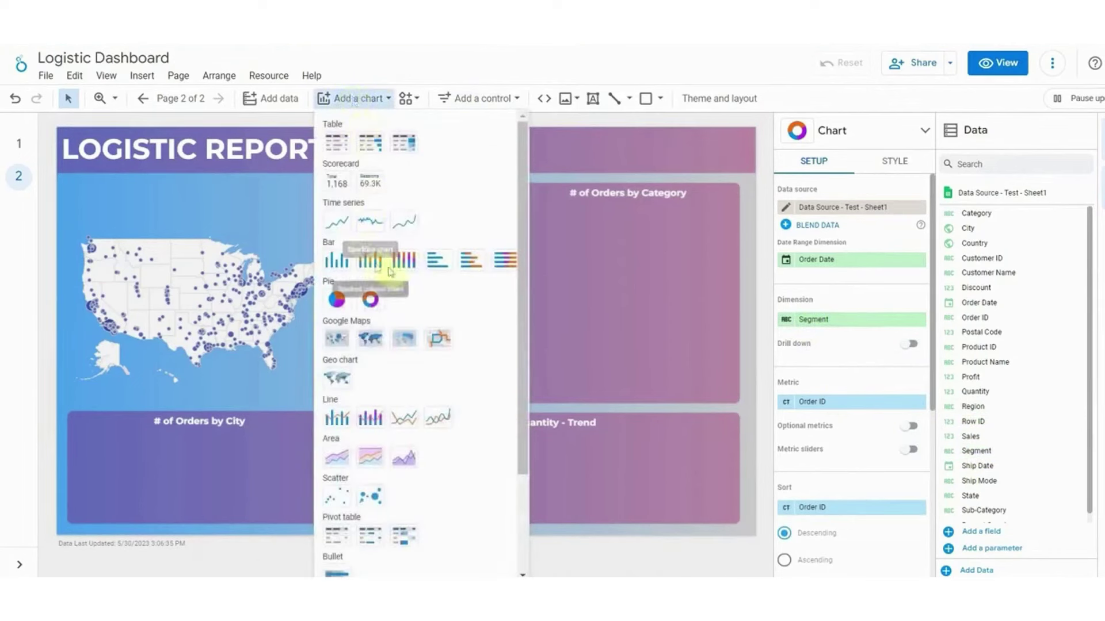
{"action": "left_click", "coordinate": [482, 269]}
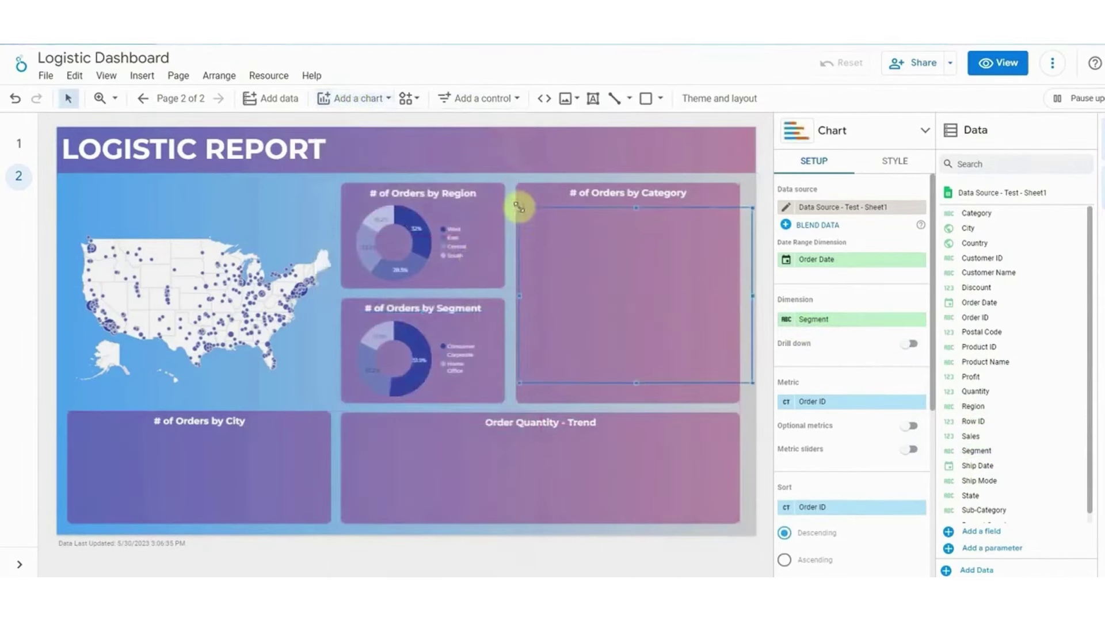
{"action": "left_click_drag", "start_coordinate": [519, 208], "coordinate": [752, 383]}
{"action": "left_click_drag", "start_coordinate": [637, 382], "coordinate": [637, 404]}
{"action": "left_click_drag", "start_coordinate": [637, 208], "coordinate": [636, 202]}
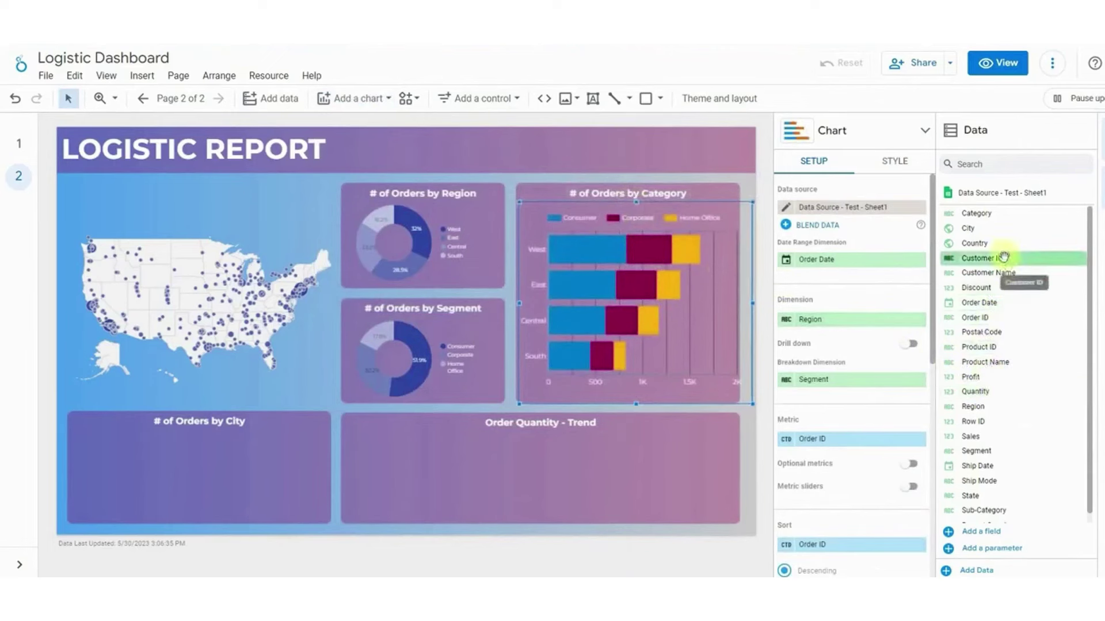
Chart the count of Order ID by Sub-Category, broken down by Region
{"action": "left_click_drag", "start_coordinate": [975, 317], "coordinate": [827, 440]}
{"action": "left_click", "coordinate": [786, 440]}
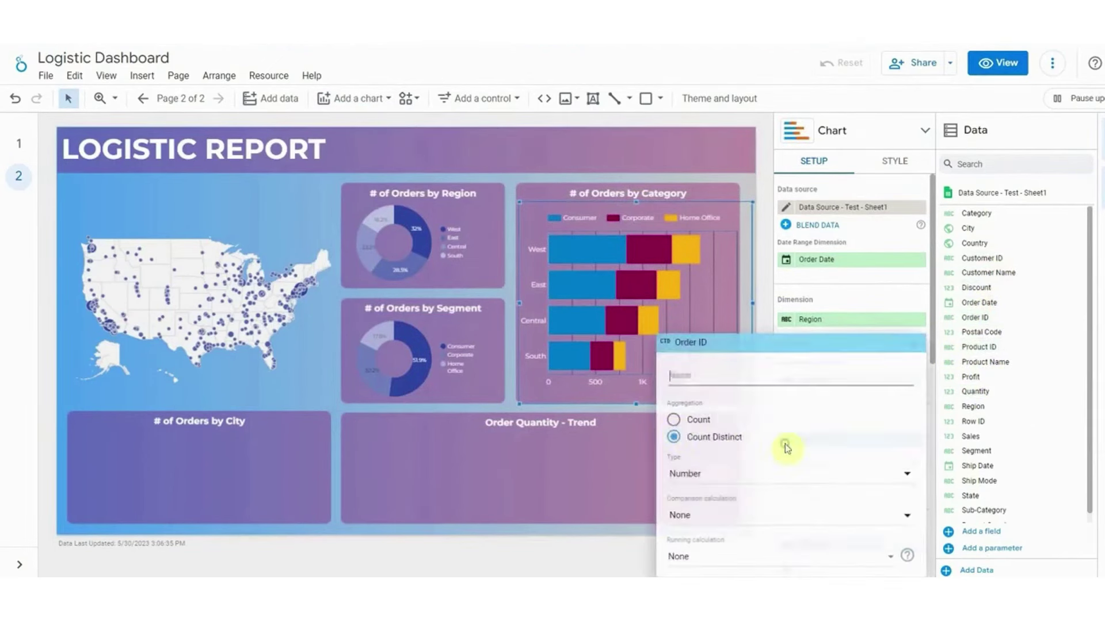
{"action": "left_click", "coordinate": [674, 420]}
{"action": "left_click", "coordinate": [752, 288]}
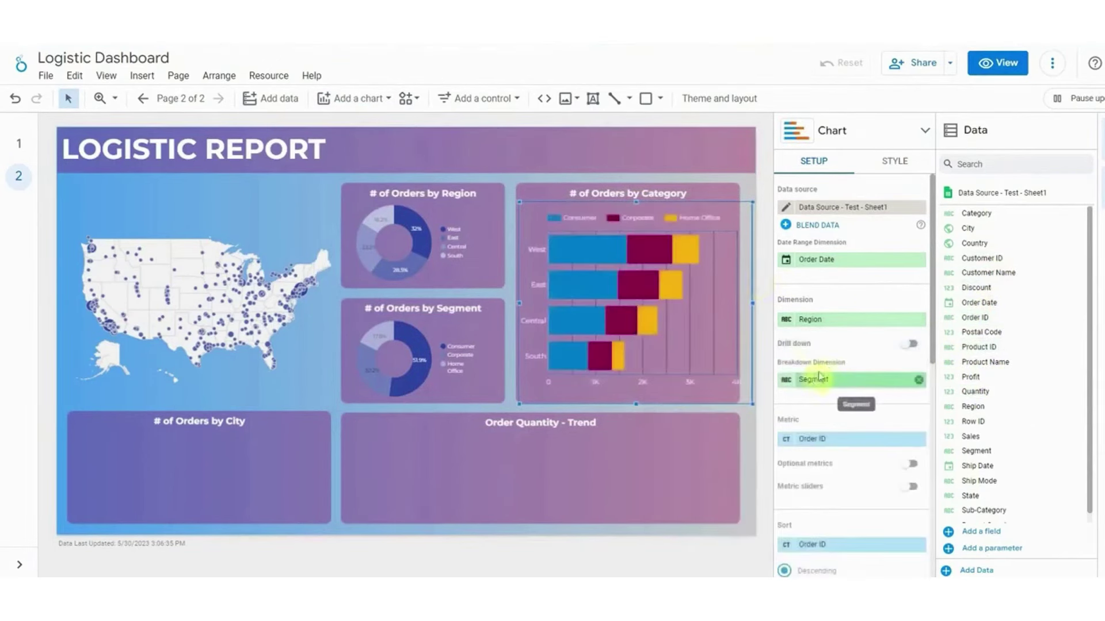
{"action": "left_click_drag", "start_coordinate": [826, 326], "coordinate": [827, 377]}
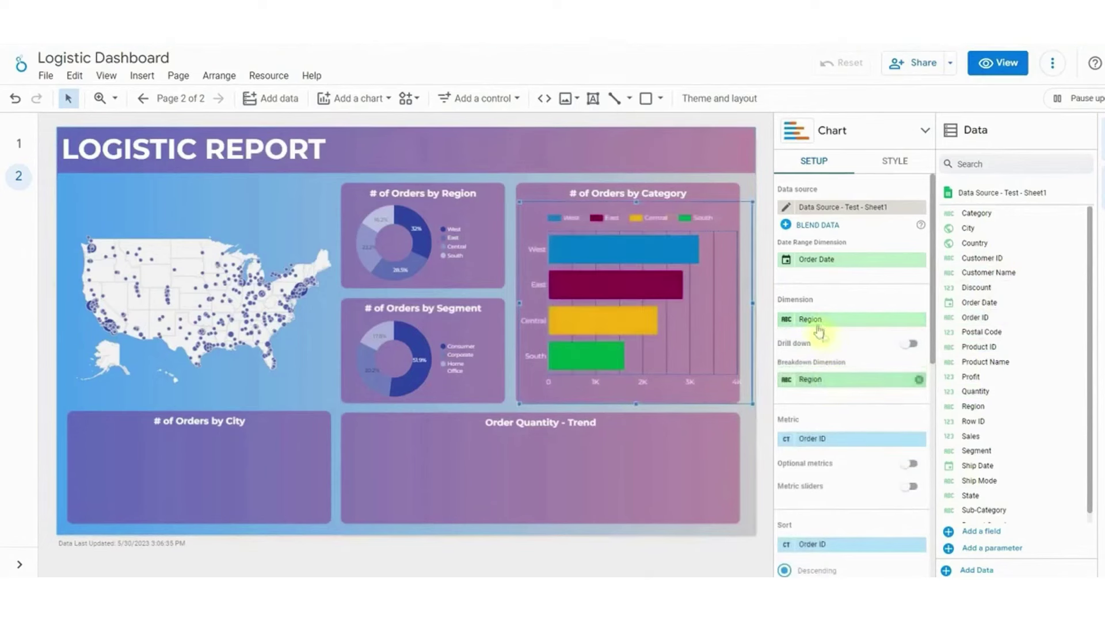
{"action": "left_click_drag", "start_coordinate": [976, 213], "coordinate": [821, 321]}
{"action": "scroll", "coordinate": [984, 345], "scroll_direction": "down", "scroll_amount": 1}
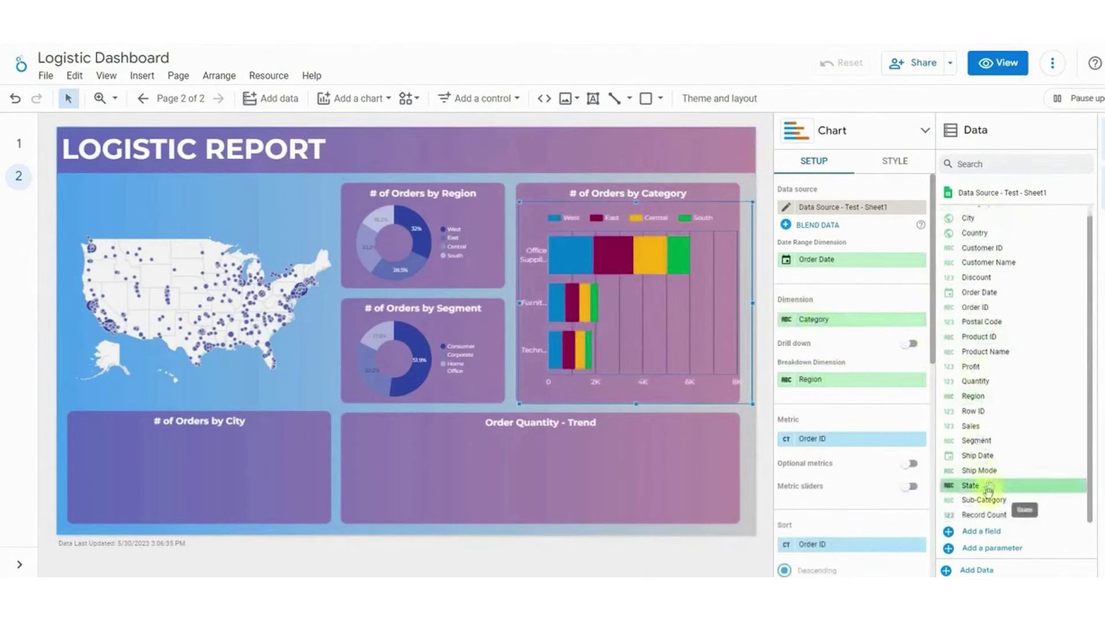
{"action": "left_click_drag", "start_coordinate": [985, 500], "coordinate": [814, 314]}
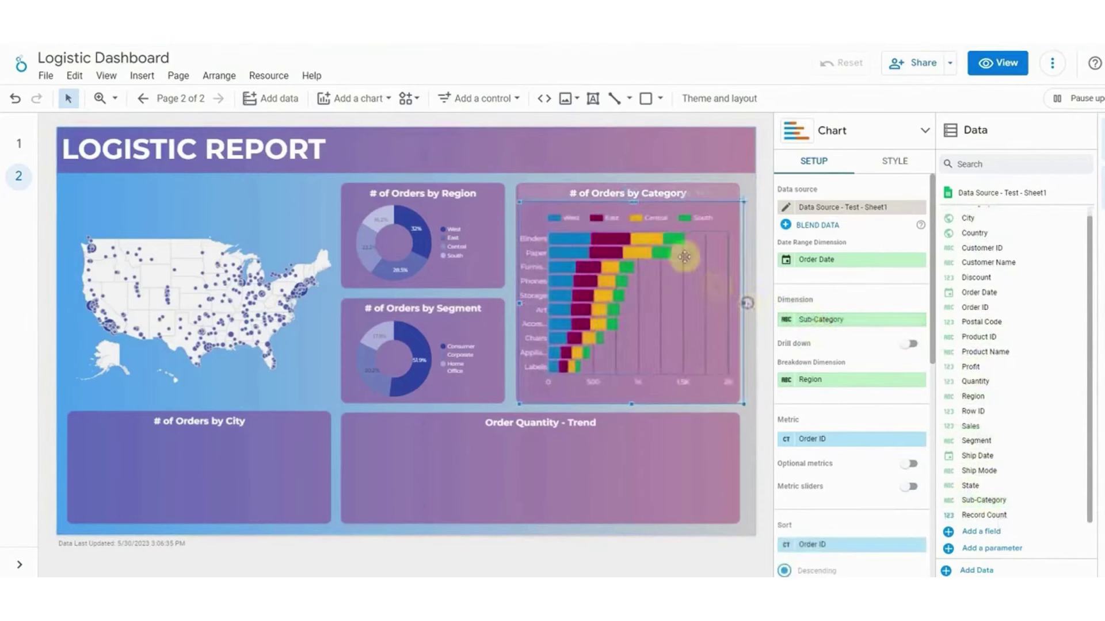
Set the bar chart's style to a single bar colour
{"action": "left_click", "coordinate": [897, 161]}
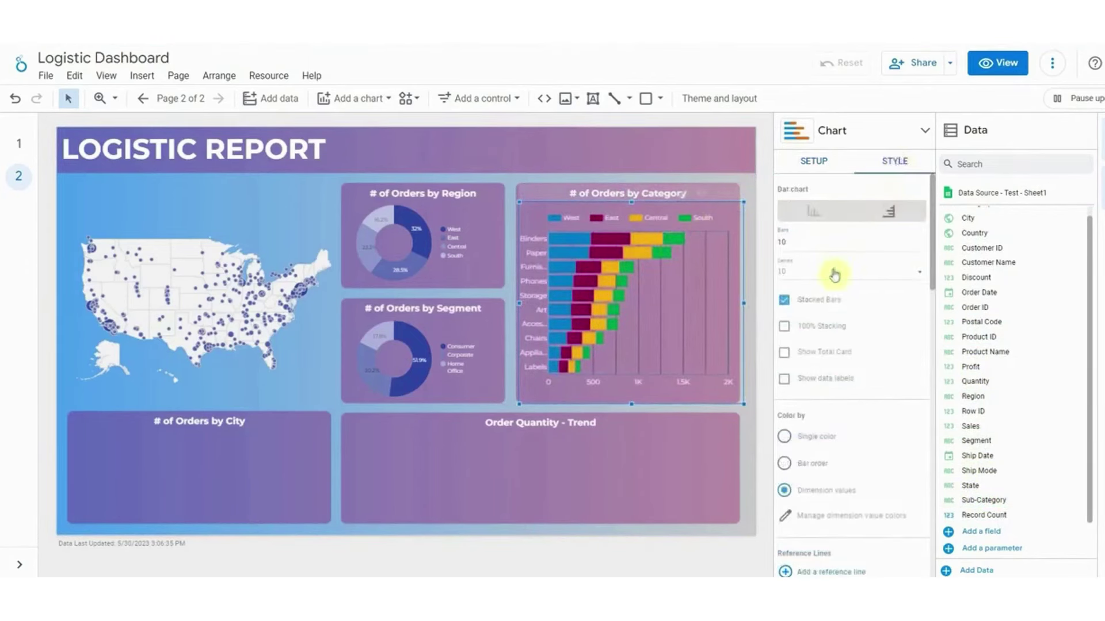
{"action": "scroll", "coordinate": [811, 276], "scroll_direction": "down", "scroll_amount": 3}
{"action": "left_click", "coordinate": [785, 286]}
{"action": "left_click", "coordinate": [787, 314]}
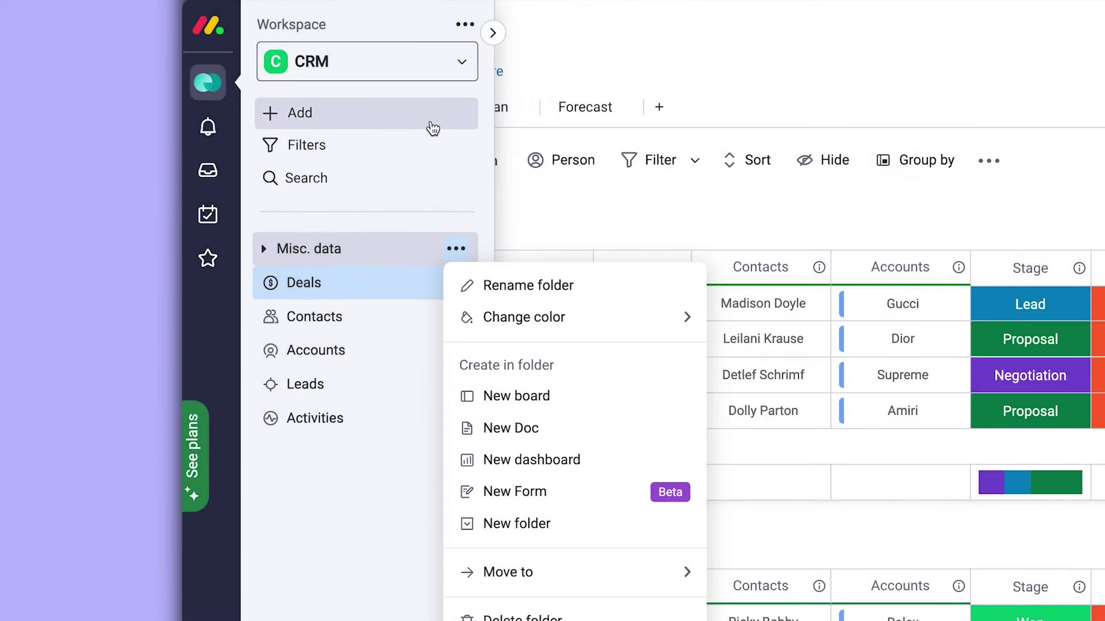
Start a new dashboard and invite a collaborator by pasting their e-mail address
{"action": "left_click", "coordinate": [429, 129]}
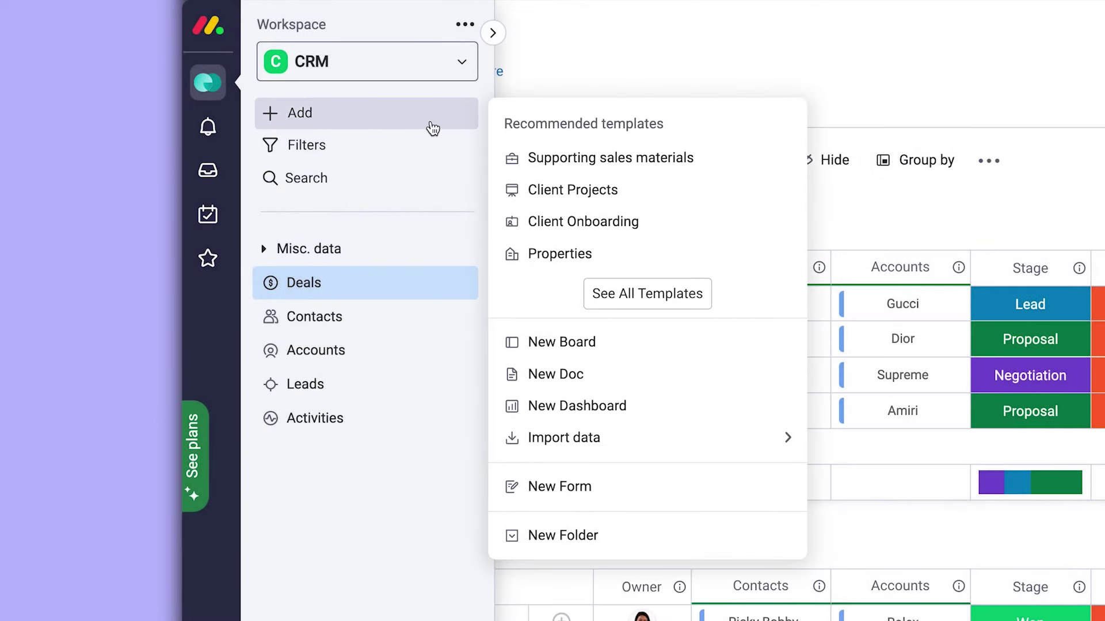
{"action": "left_click", "coordinate": [533, 413]}
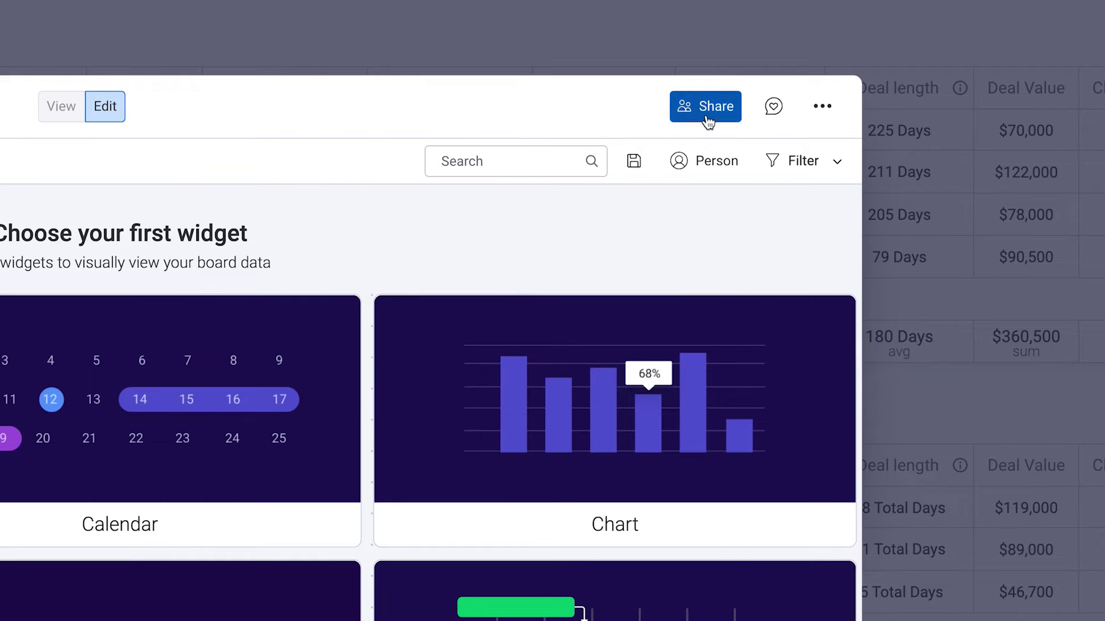
{"action": "left_click", "coordinate": [706, 116]}
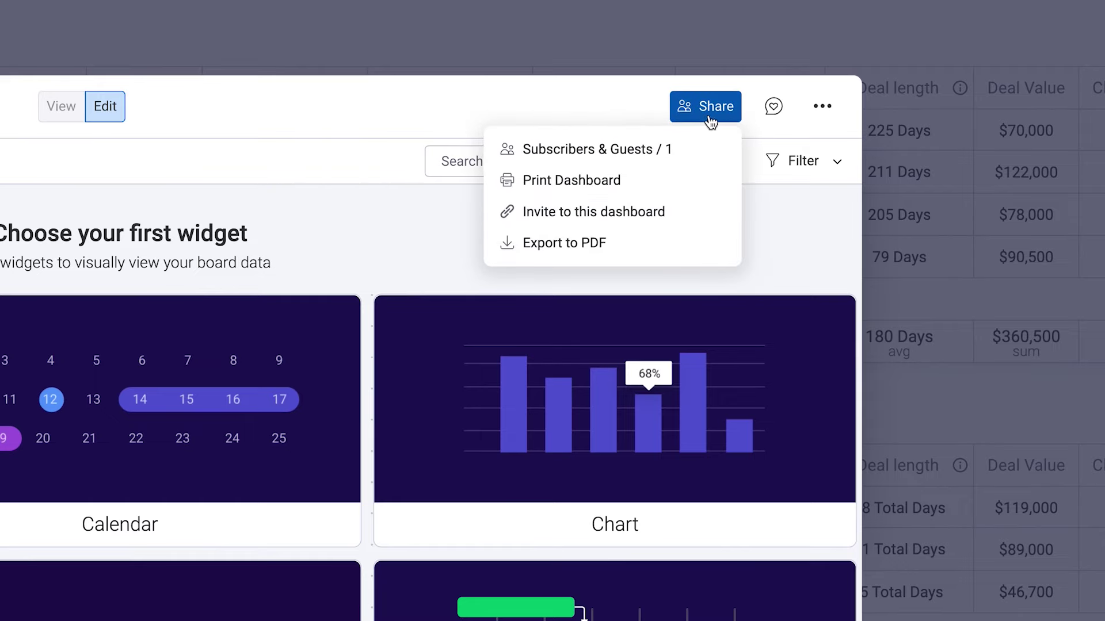
{"action": "left_click", "coordinate": [703, 217]}
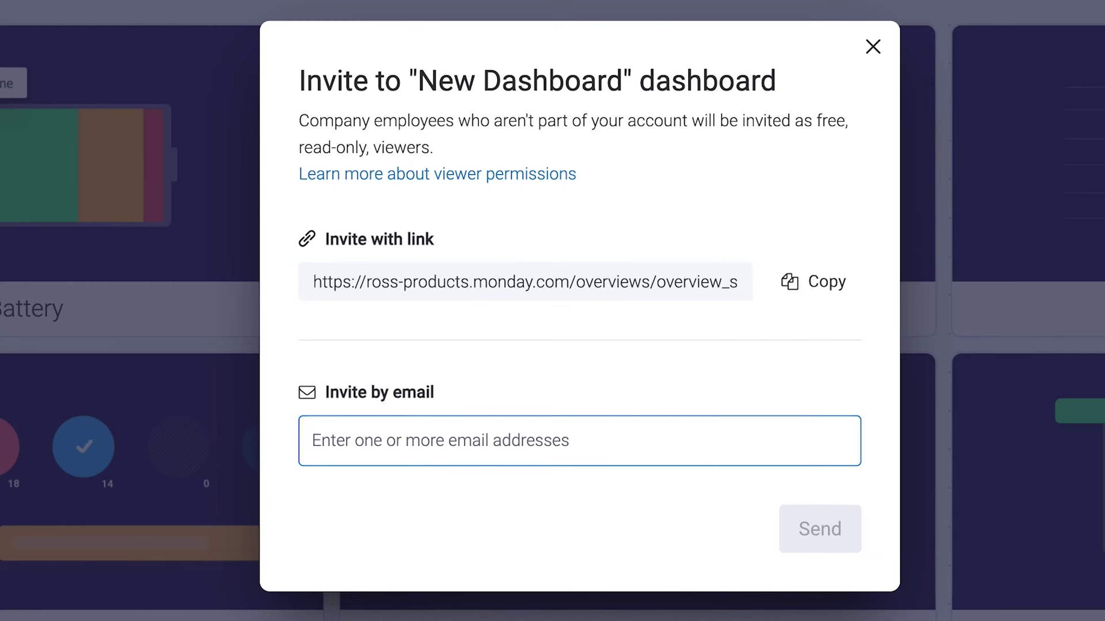
{"action": "key", "text": "ctrl+v"}
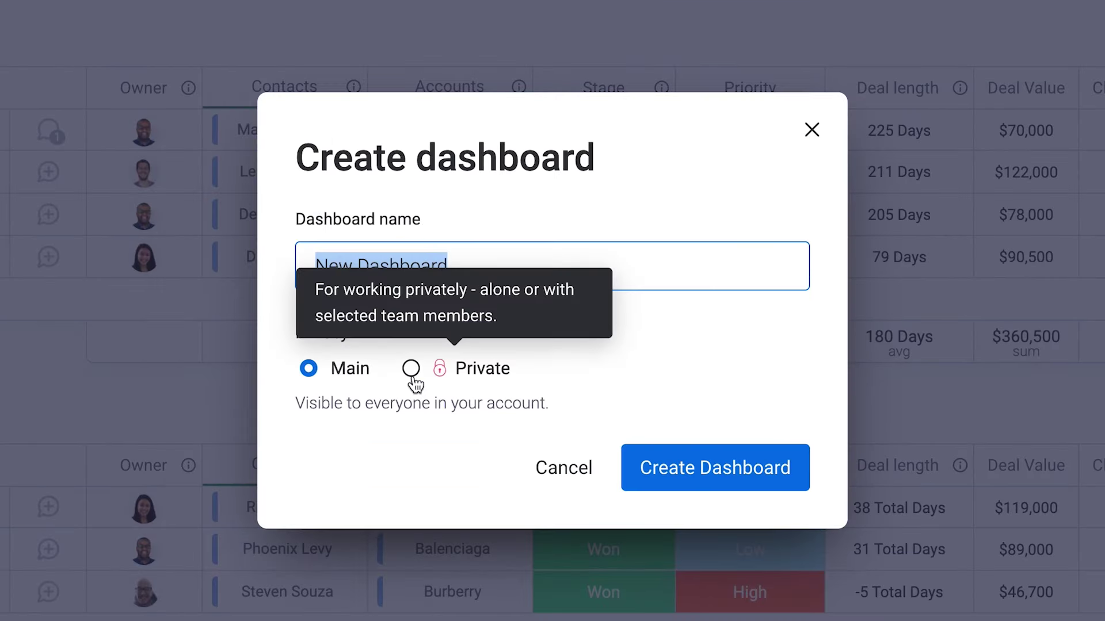
Create the dashboard with the Contacts and Deals boards as its data sources
{"action": "left_click", "coordinate": [676, 485]}
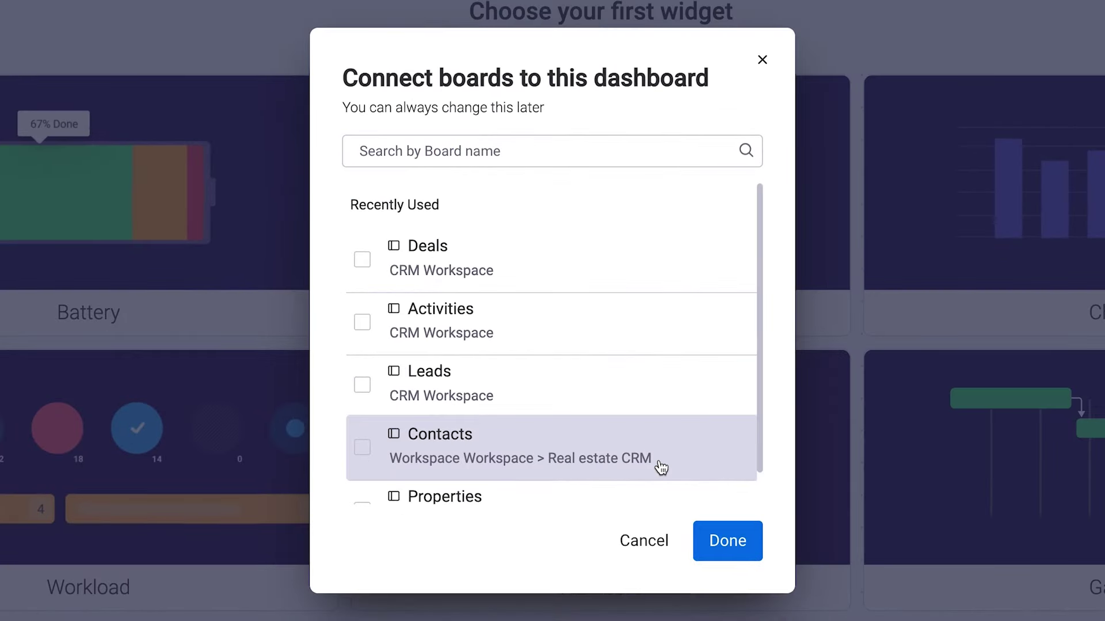
{"action": "left_click", "coordinate": [661, 468]}
{"action": "left_click", "coordinate": [642, 375]}
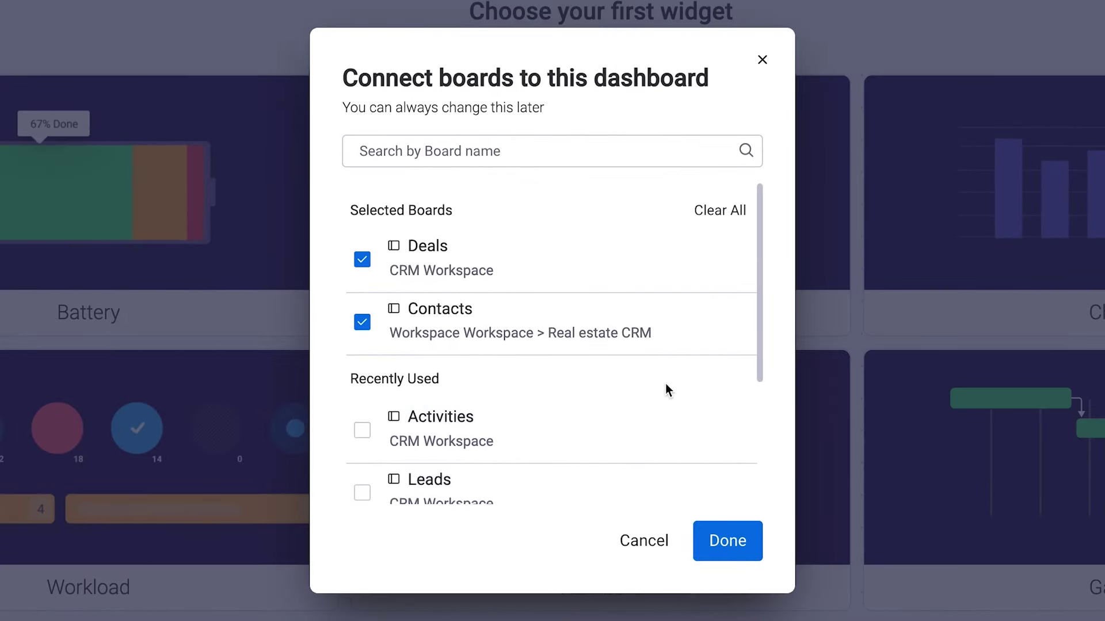
{"action": "left_click", "coordinate": [708, 540]}
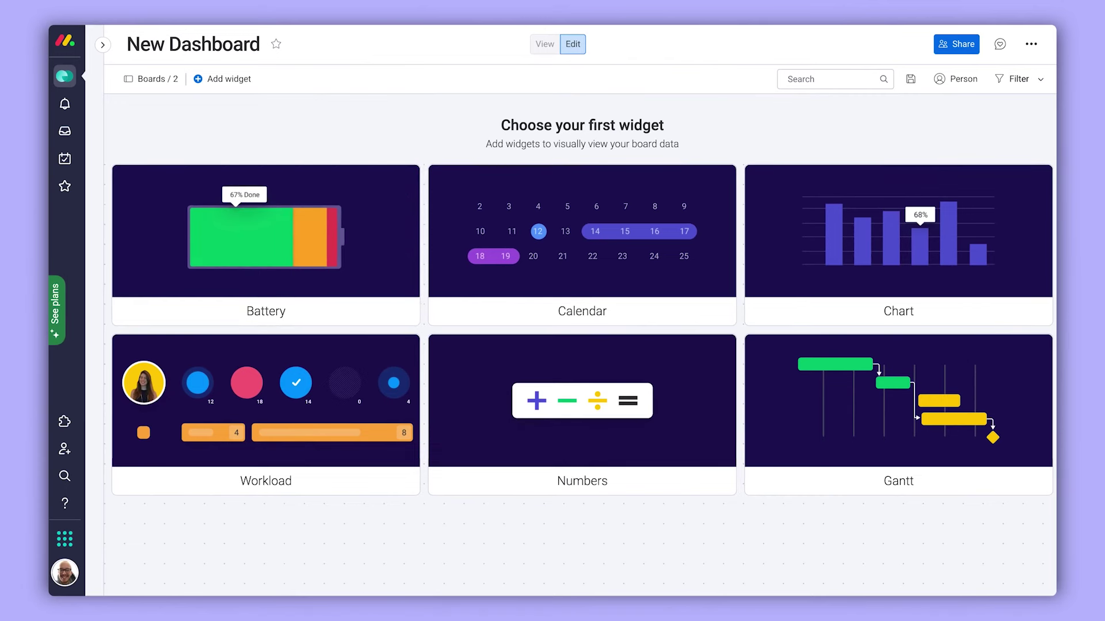
Add an Estimated deal value number, a deal-stages battery and a Deals per rep chart
{"action": "left_click", "coordinate": [621, 476]}
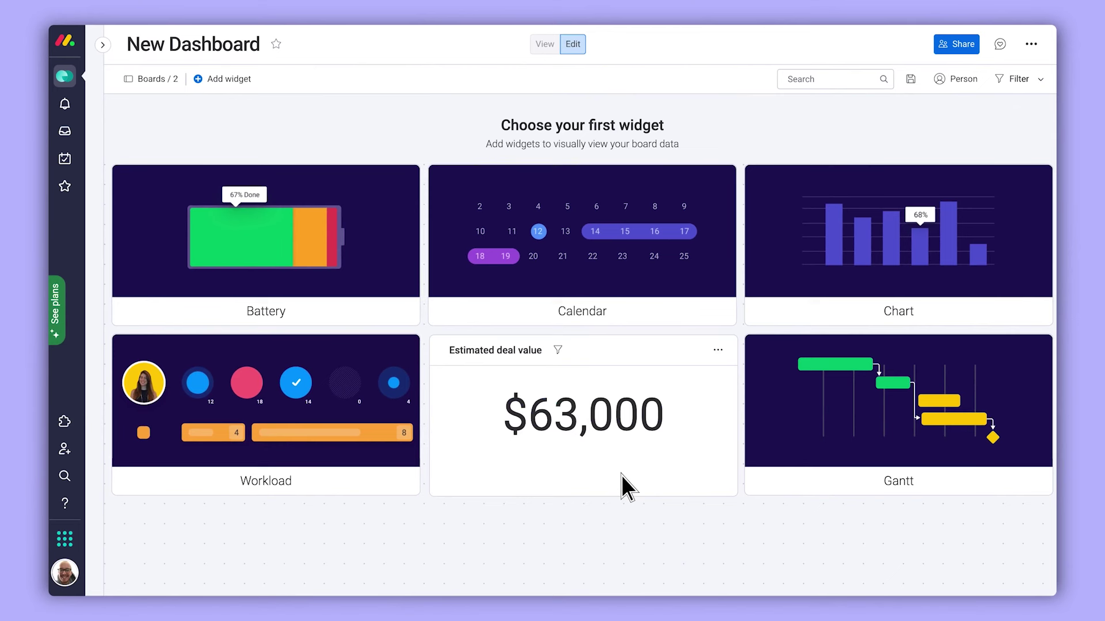
{"action": "left_click", "coordinate": [316, 315]}
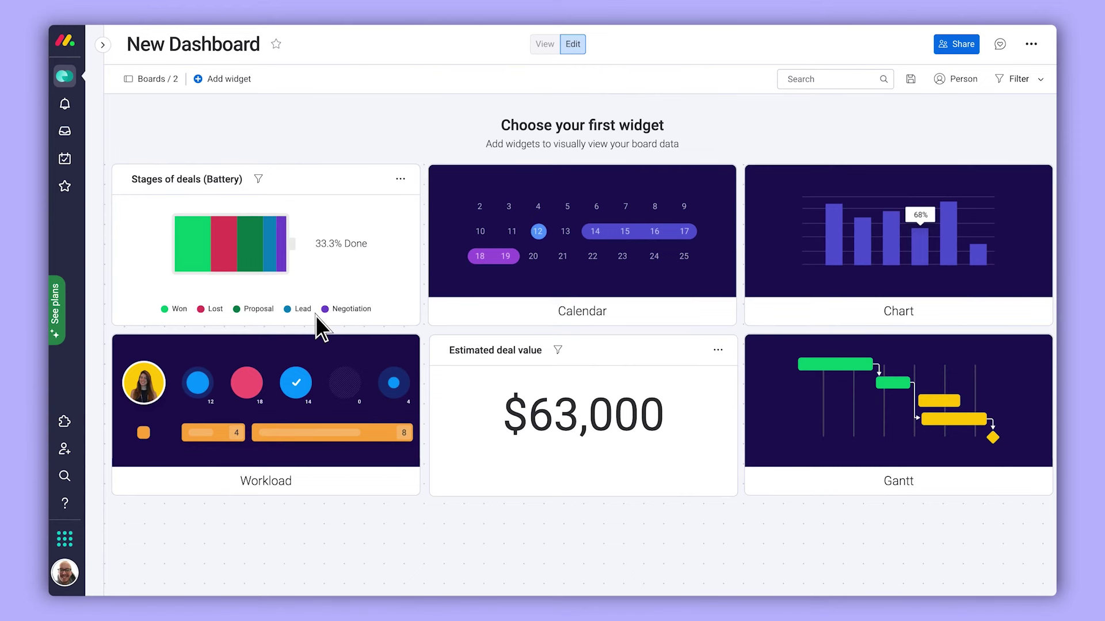
{"action": "left_click", "coordinate": [861, 315]}
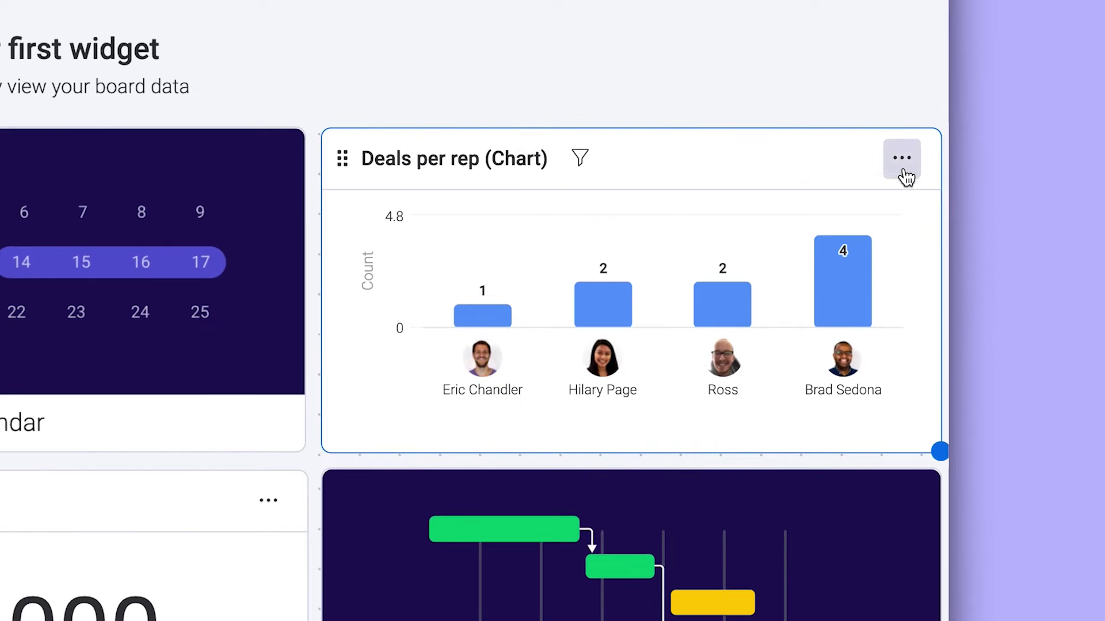
{"action": "left_click", "coordinate": [904, 171]}
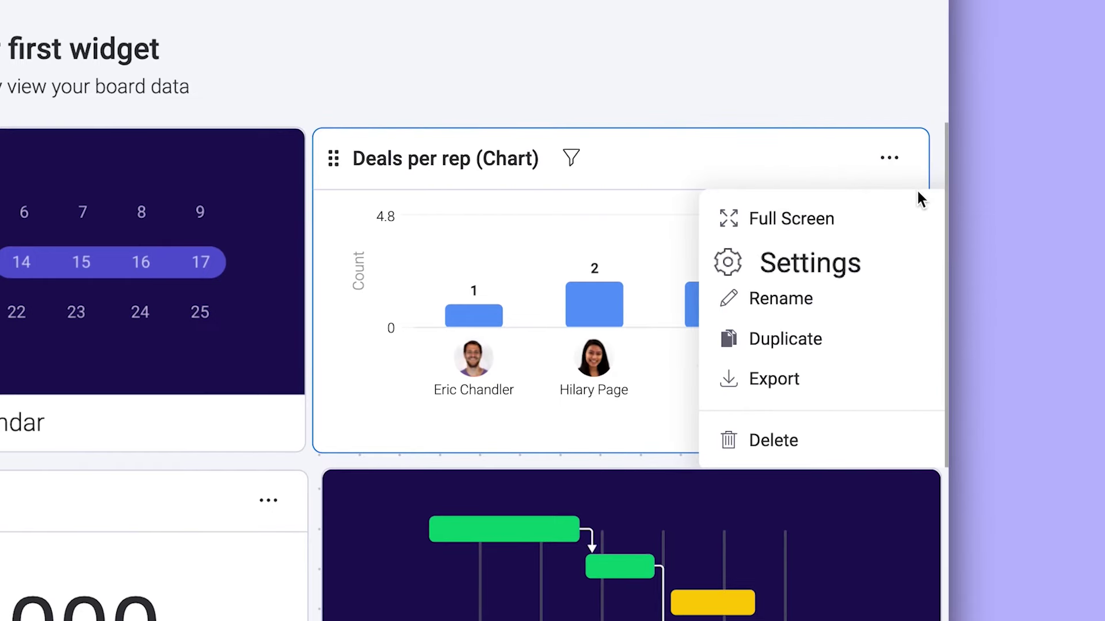
Make the chart a line chart with Date on the x-axis and Forecast Value on the y-axis
{"action": "left_click", "coordinate": [757, 262]}
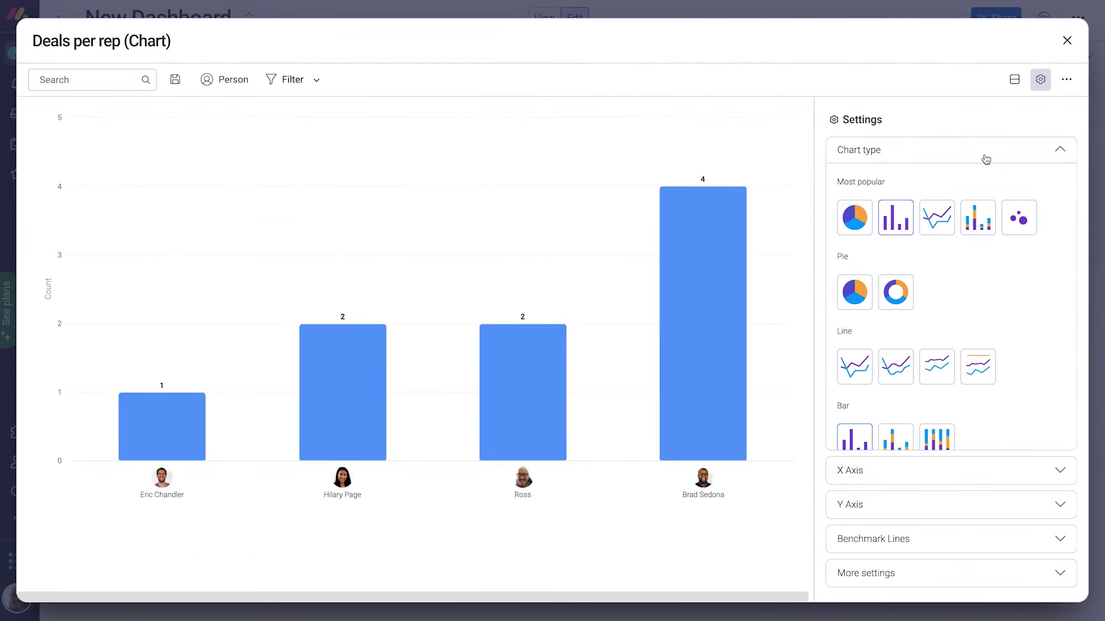
{"action": "left_click", "coordinate": [935, 219]}
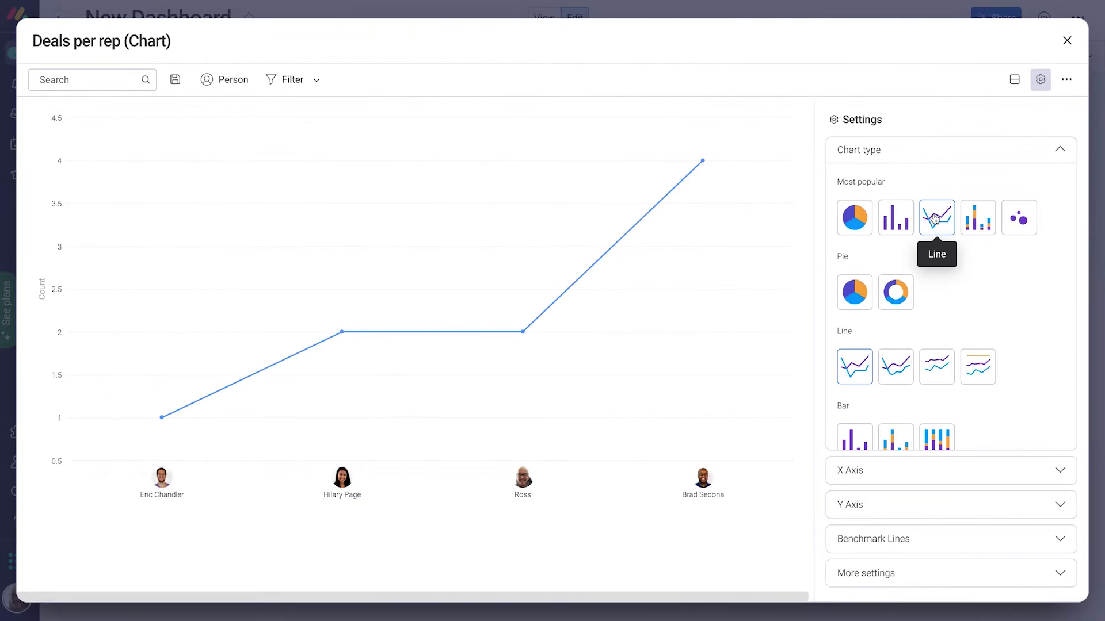
{"action": "left_click", "coordinate": [1057, 467]}
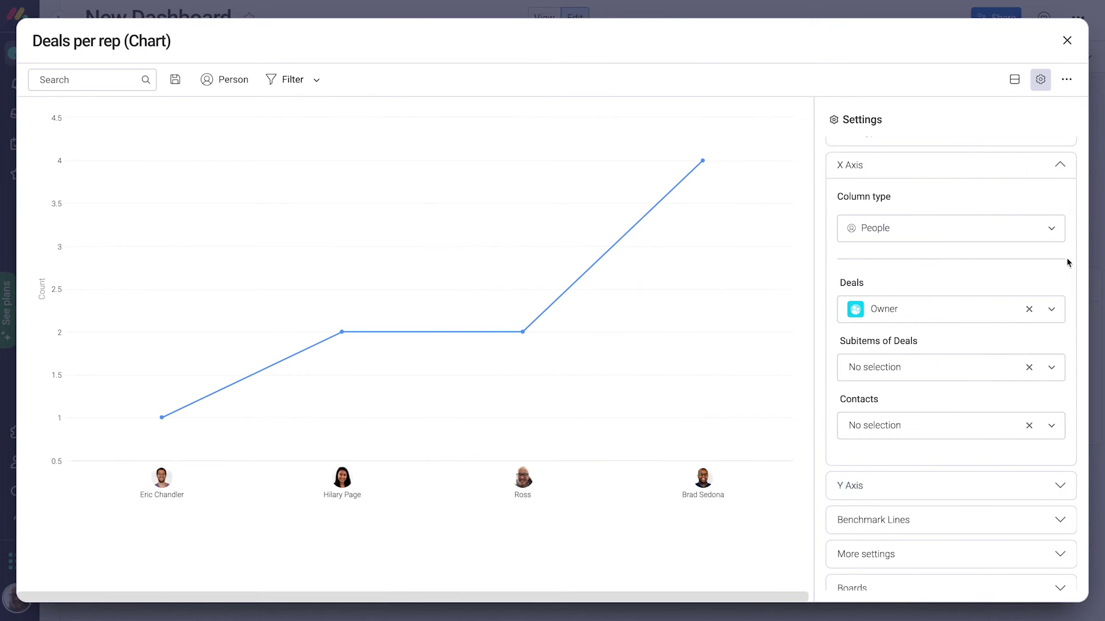
{"action": "left_click", "coordinate": [1053, 236]}
{"action": "left_click", "coordinate": [1048, 301]}
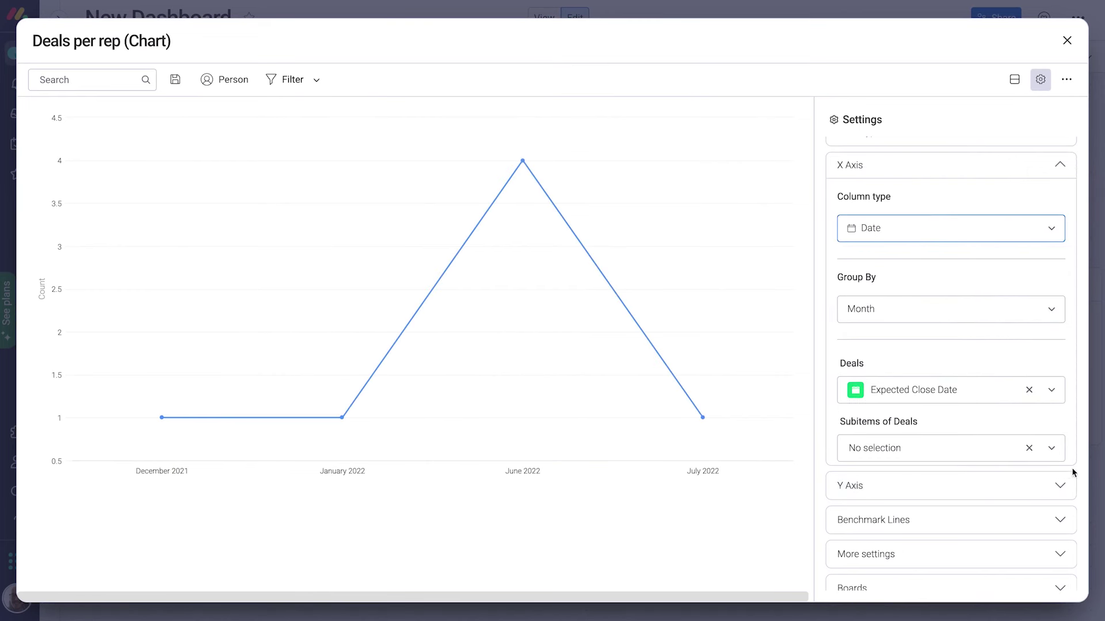
{"action": "left_click", "coordinate": [1064, 494]}
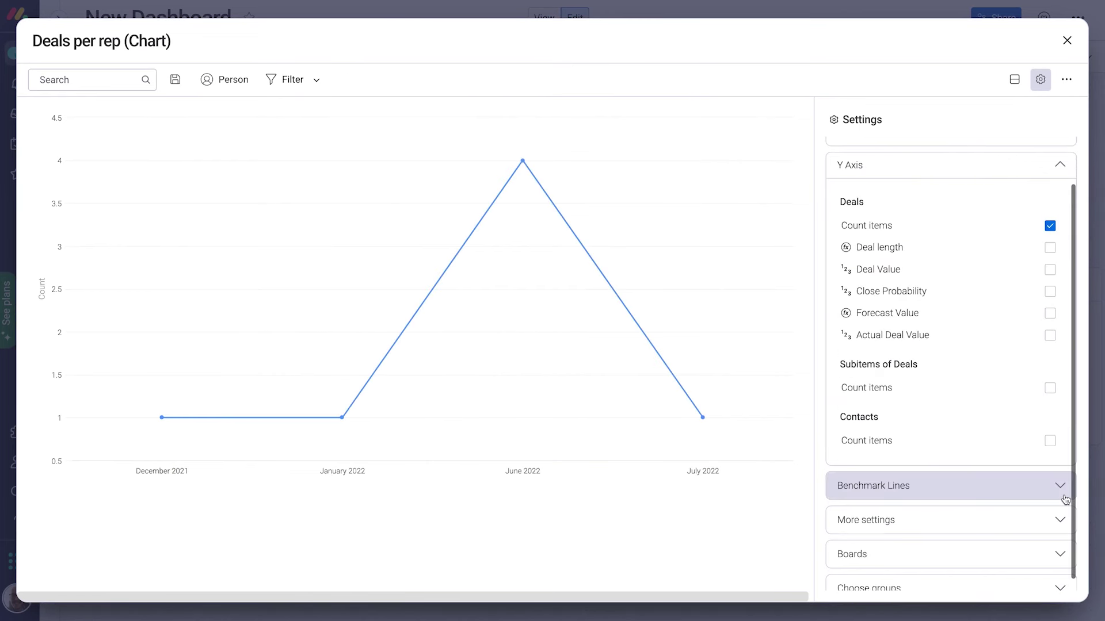
{"action": "left_click", "coordinate": [1051, 314]}
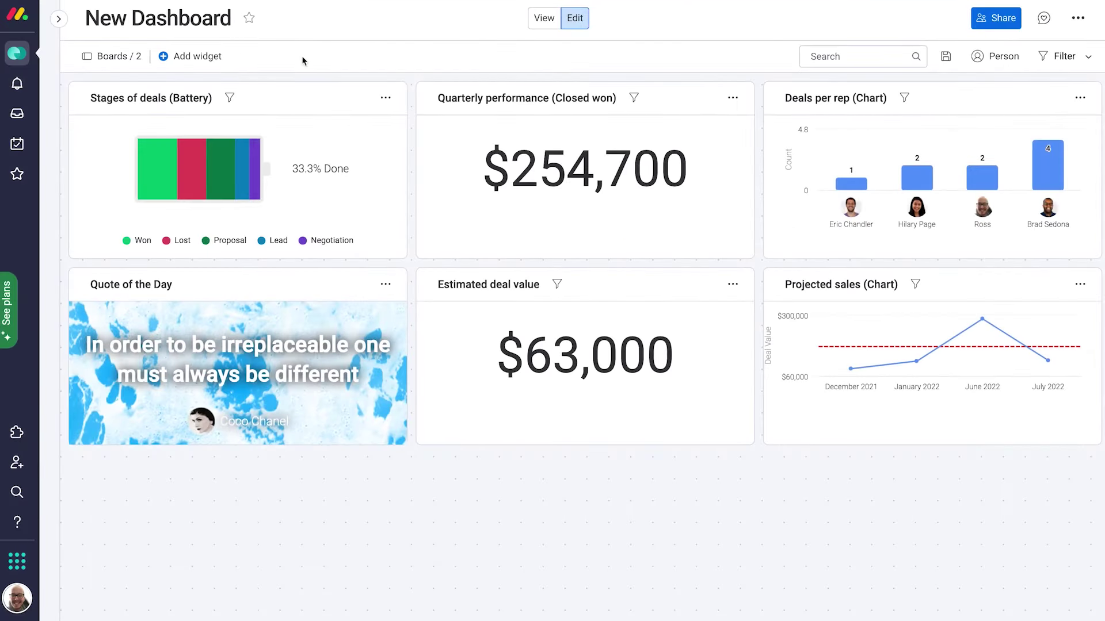
Browse the full Widgets Center catalogue, including its Marketplace apps category
{"action": "left_click", "coordinate": [222, 61]}
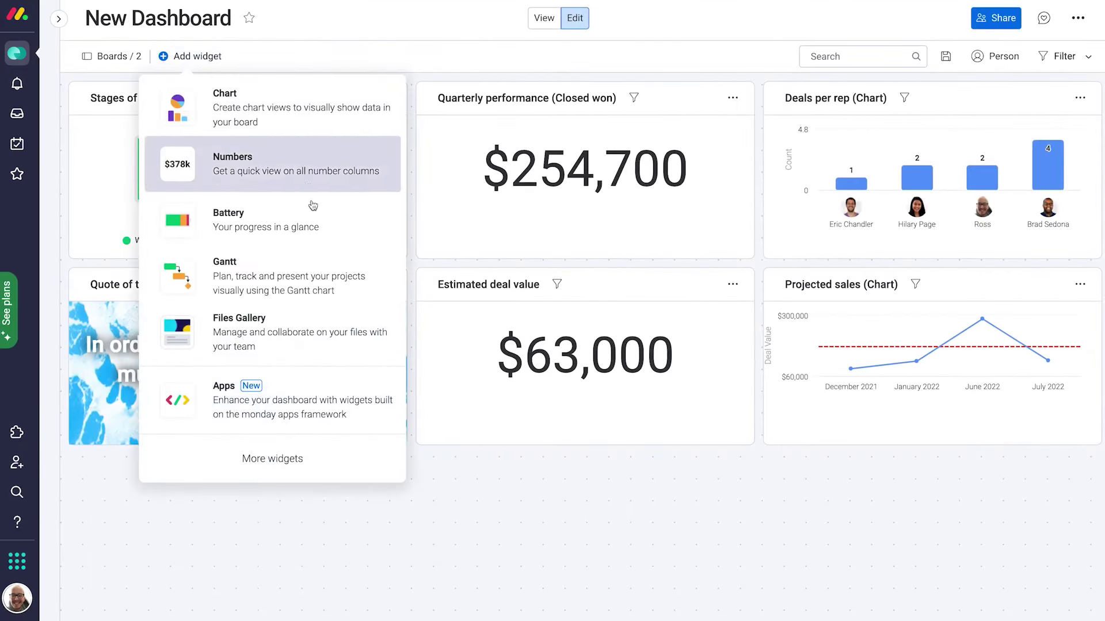
{"action": "left_click", "coordinate": [300, 476]}
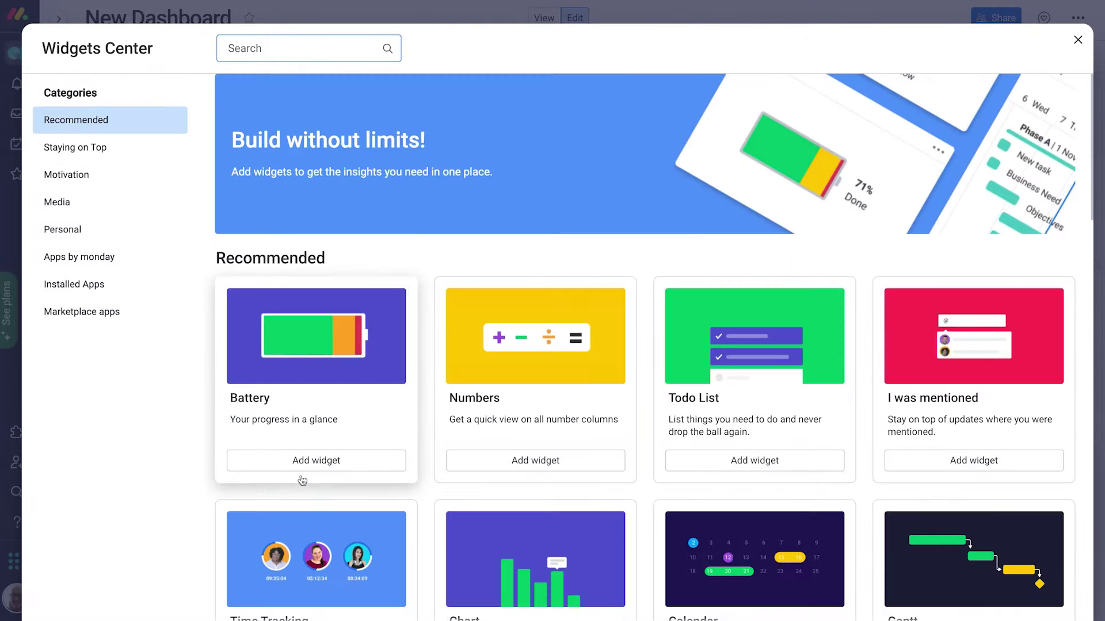
{"action": "scroll", "coordinate": [302, 480], "scroll_direction": "down", "scroll_amount": 6}
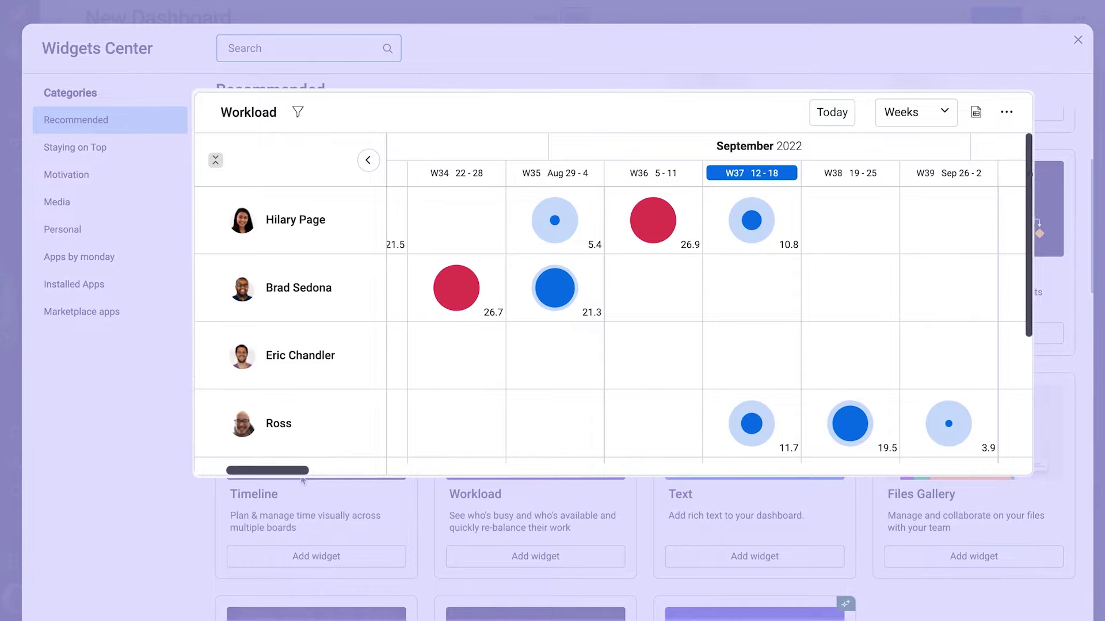
{"action": "scroll", "coordinate": [302, 480], "scroll_direction": "down", "scroll_amount": 4}
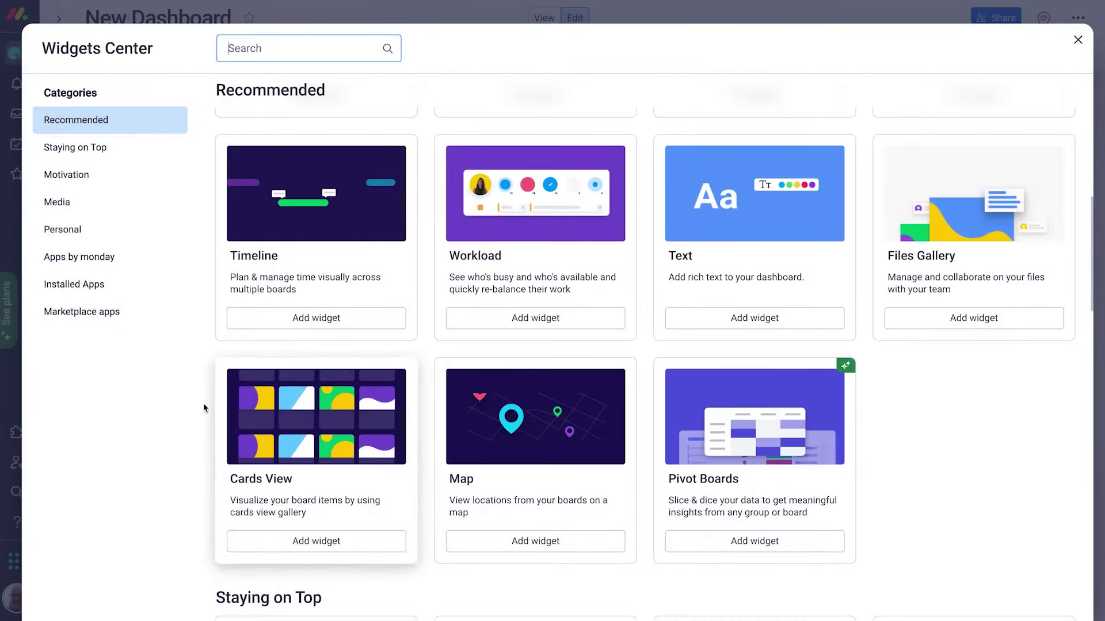
{"action": "left_click", "coordinate": [143, 320]}
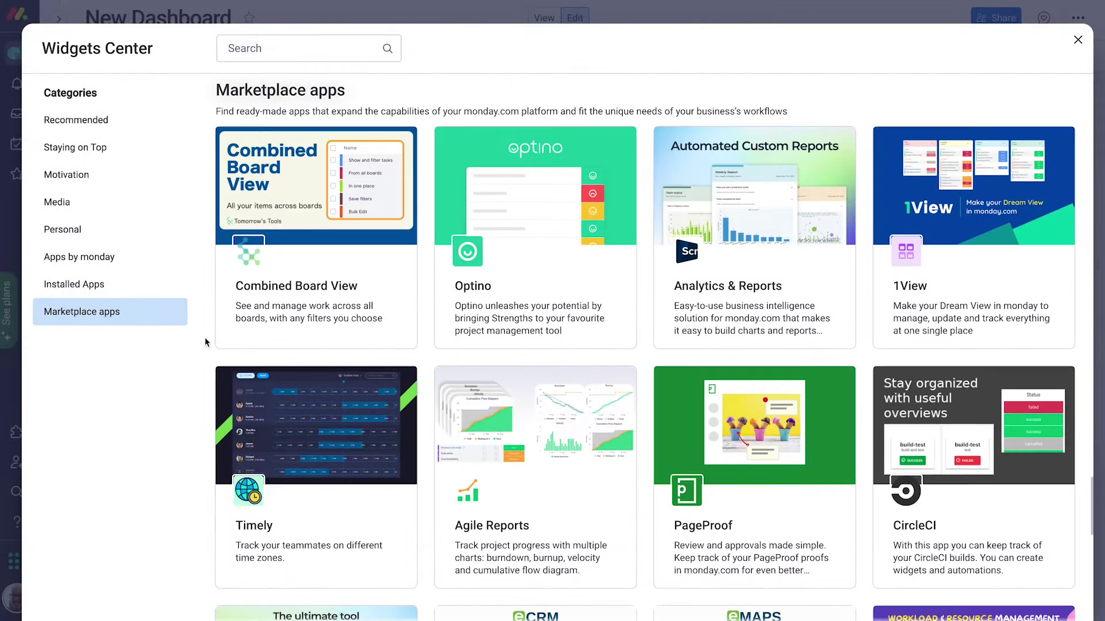
{"action": "scroll", "coordinate": [206, 342], "scroll_direction": "down", "scroll_amount": 6}
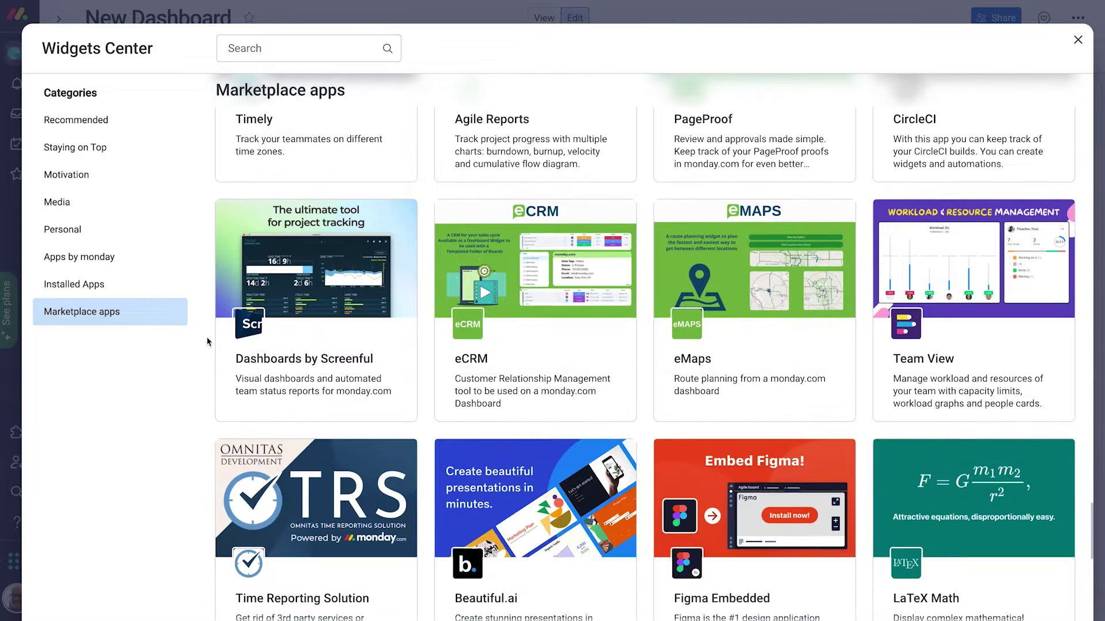
{"action": "scroll", "coordinate": [207, 342], "scroll_direction": "down", "scroll_amount": 5}
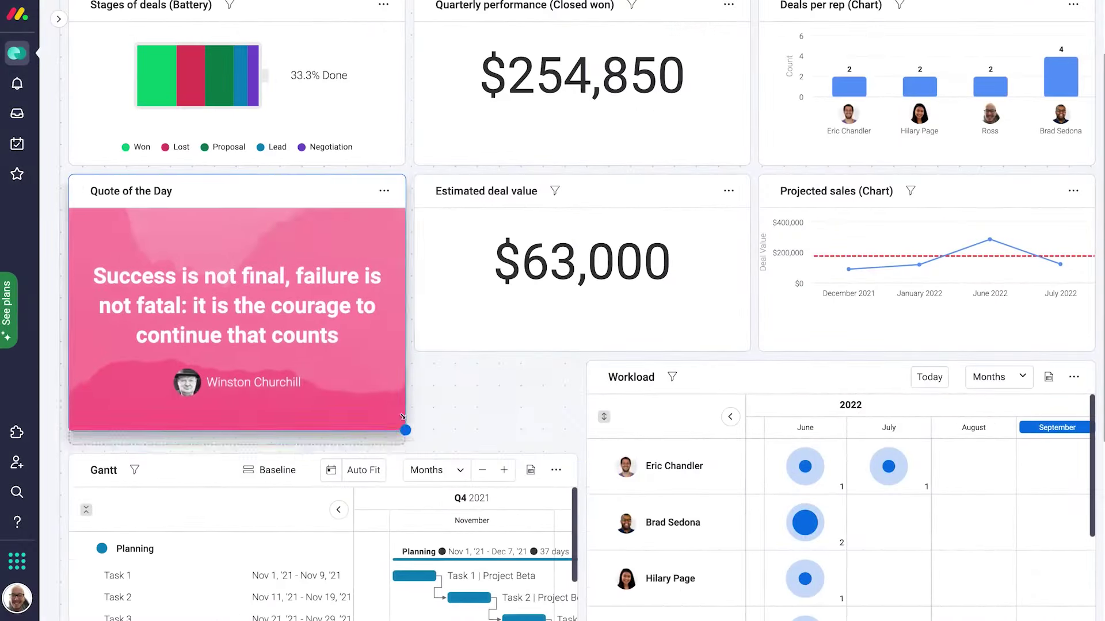
Stretch the Gantt widget to full width and move the Workload widget beneath it
{"action": "left_click_drag", "start_coordinate": [405, 424], "coordinate": [405, 352]}
{"action": "scroll", "coordinate": [567, 387], "scroll_direction": "down", "scroll_amount": 3}
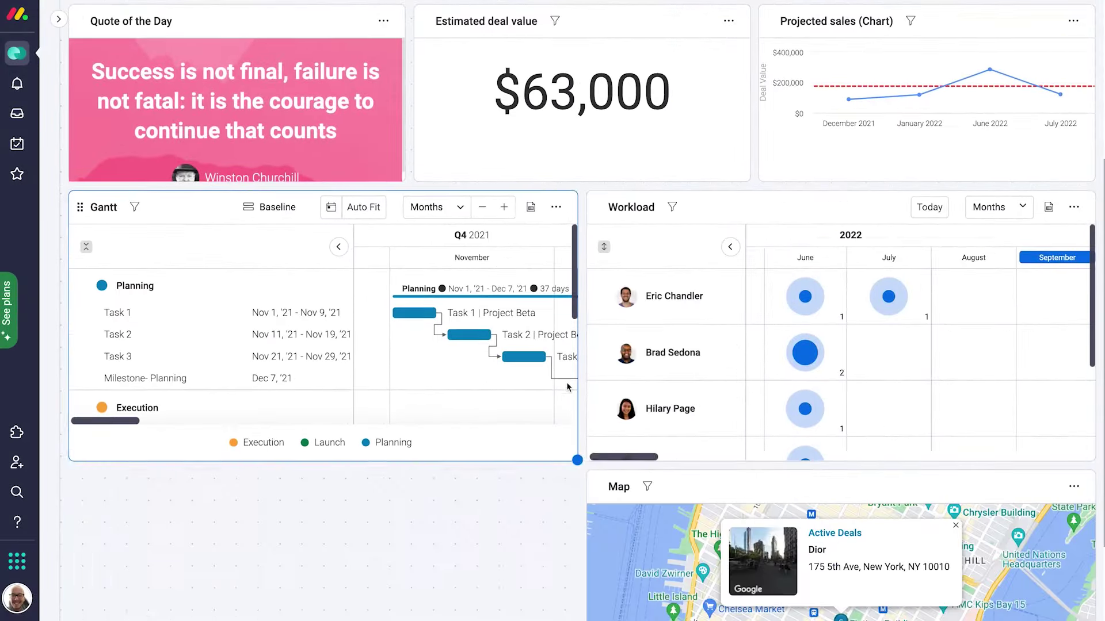
{"action": "left_click_drag", "start_coordinate": [577, 460], "coordinate": [1093, 460]}
{"action": "left_click_drag", "start_coordinate": [601, 489], "coordinate": [78, 330]}
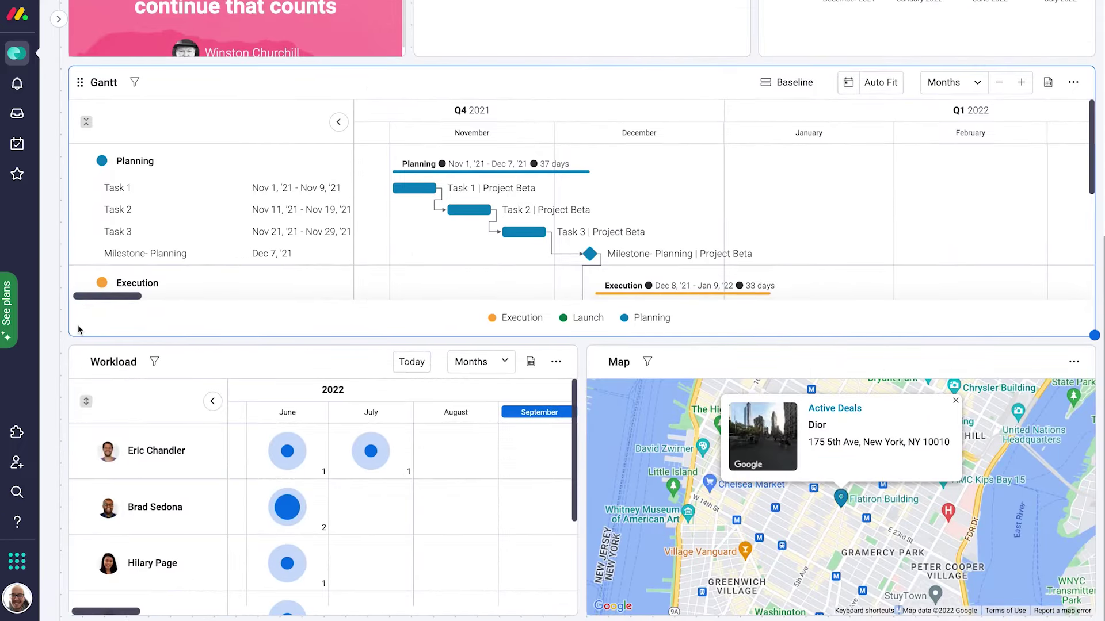
{"action": "scroll", "coordinate": [1100, 348], "scroll_direction": "up", "scroll_amount": 6}
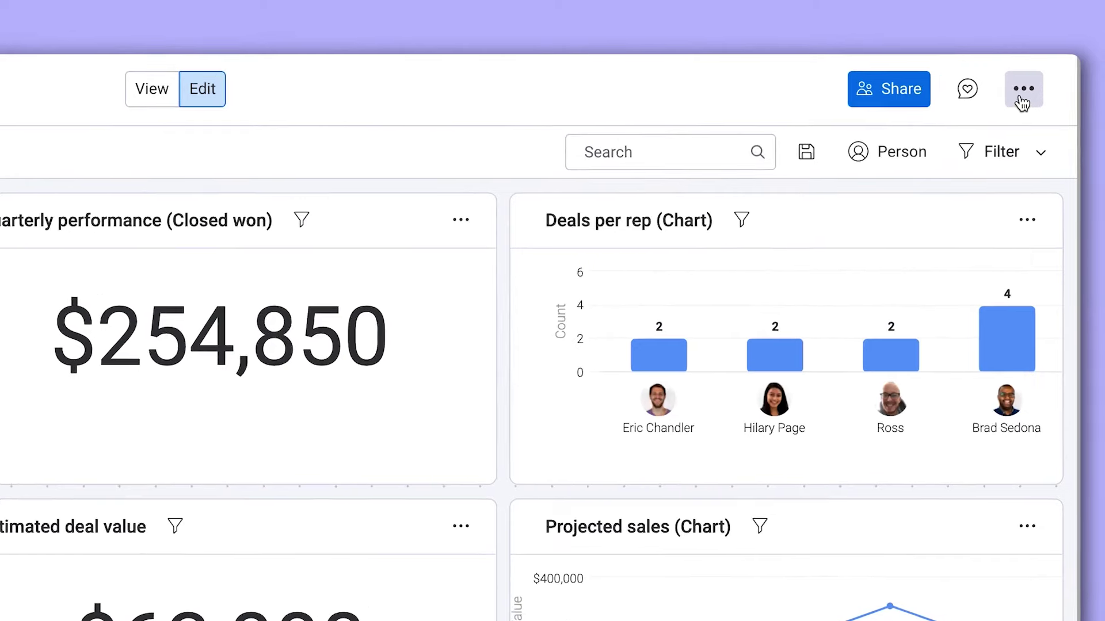
{"action": "left_click", "coordinate": [1071, 19]}
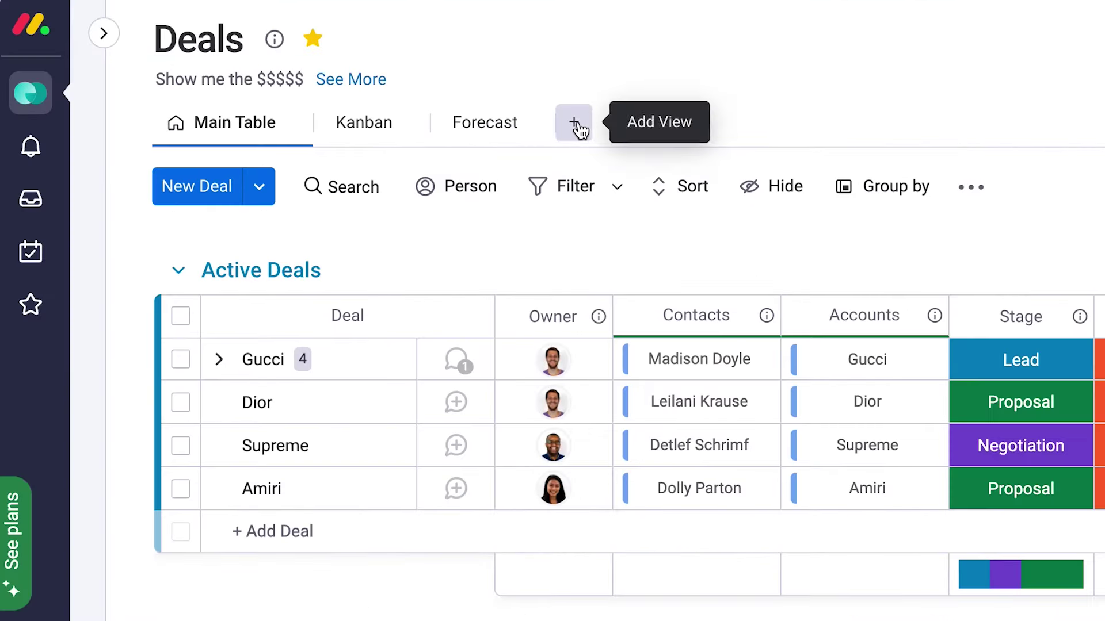
Add a new Dashboard view to the Deals board
{"action": "left_click", "coordinate": [574, 120]}
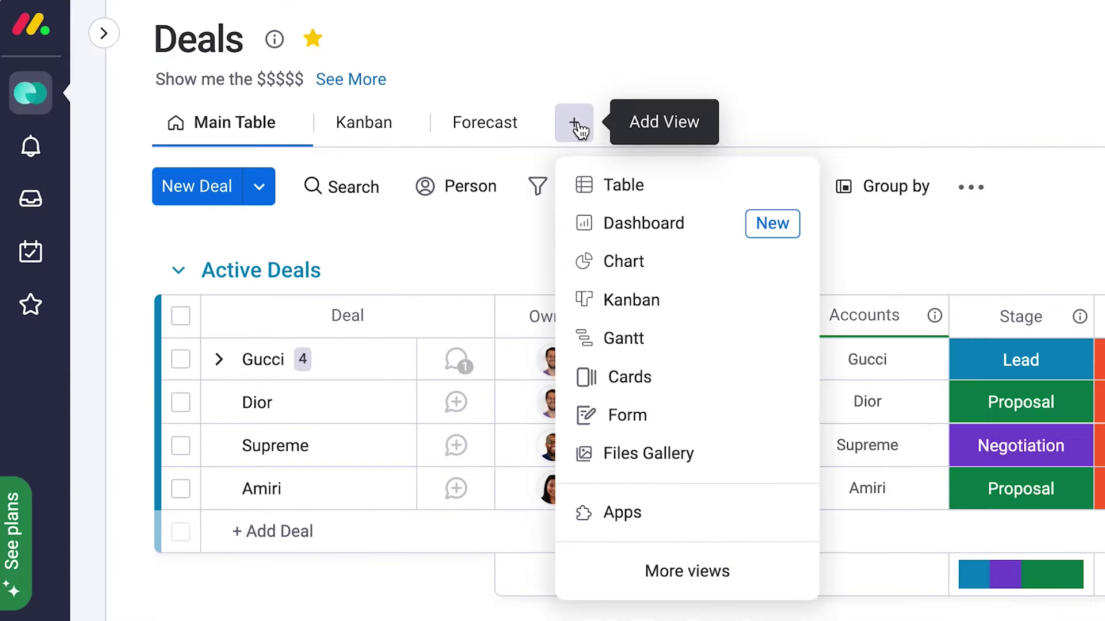
{"action": "left_click", "coordinate": [685, 230]}
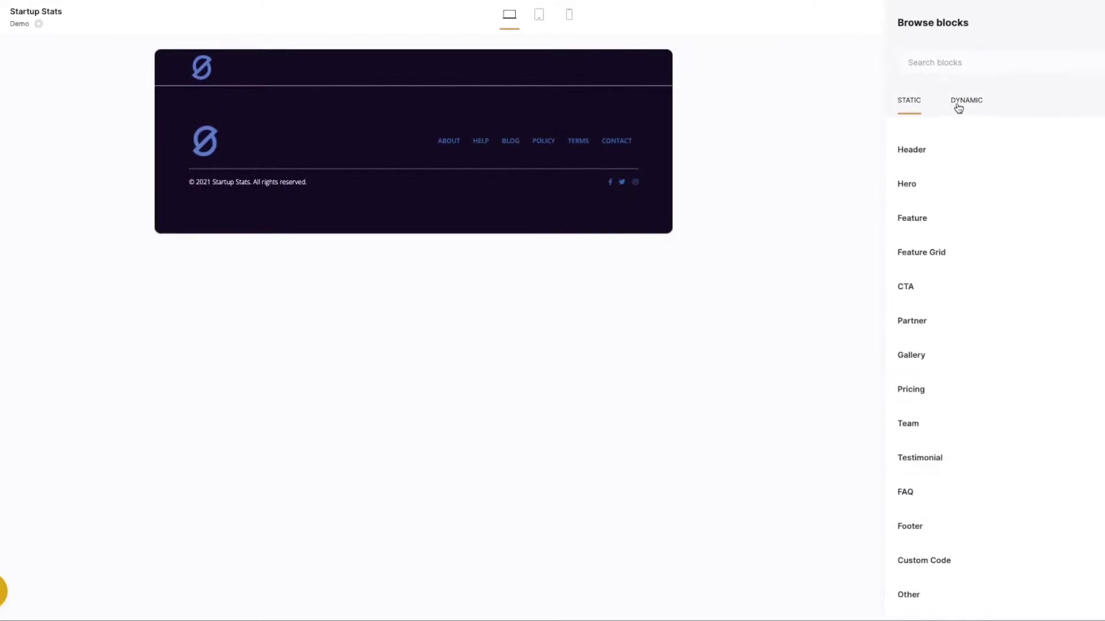
Insert a list block from the dynamic blocks into the page
{"action": "left_click", "coordinate": [958, 106]}
{"action": "left_click", "coordinate": [934, 256]}
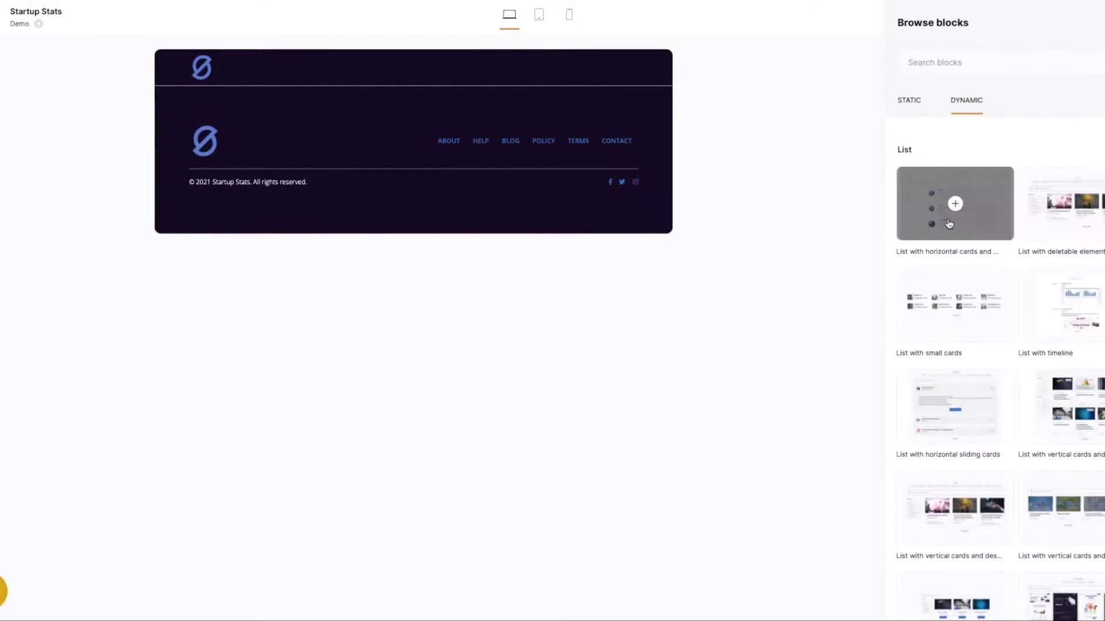
{"action": "left_click", "coordinate": [1079, 204]}
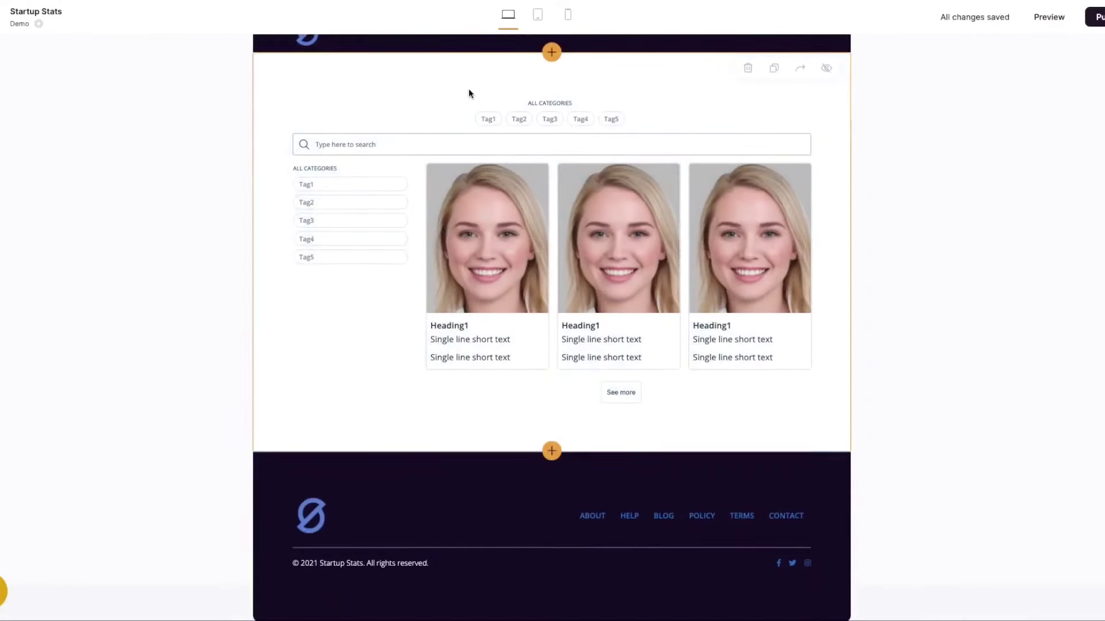
Link the list block to the Stats table of the Startup One-page Template base
{"action": "left_click", "coordinate": [468, 90]}
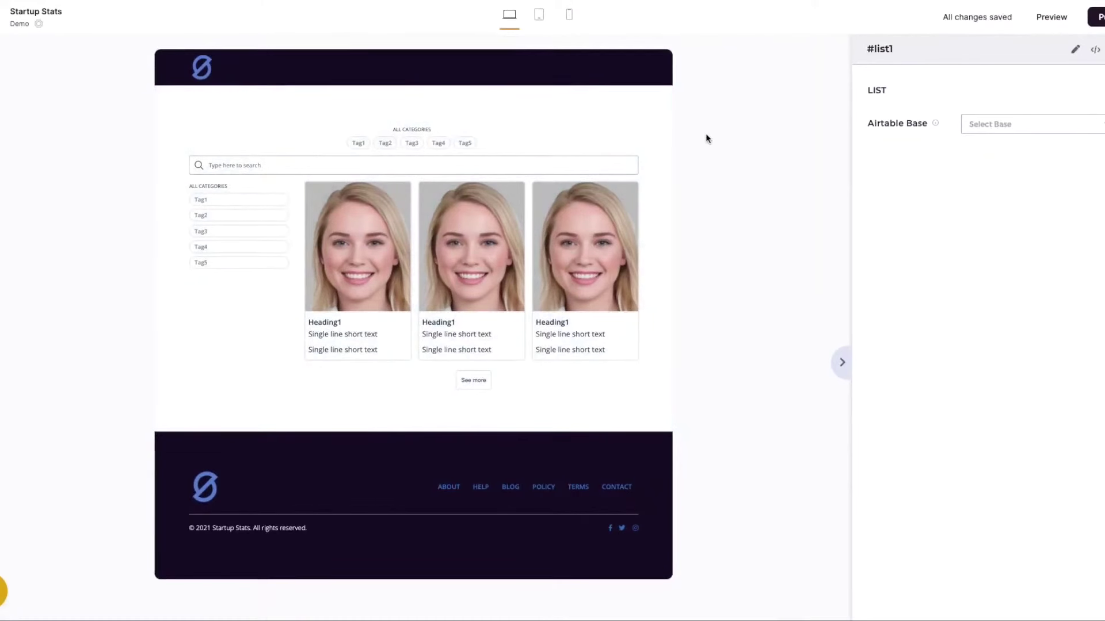
{"action": "left_click", "coordinate": [994, 132]}
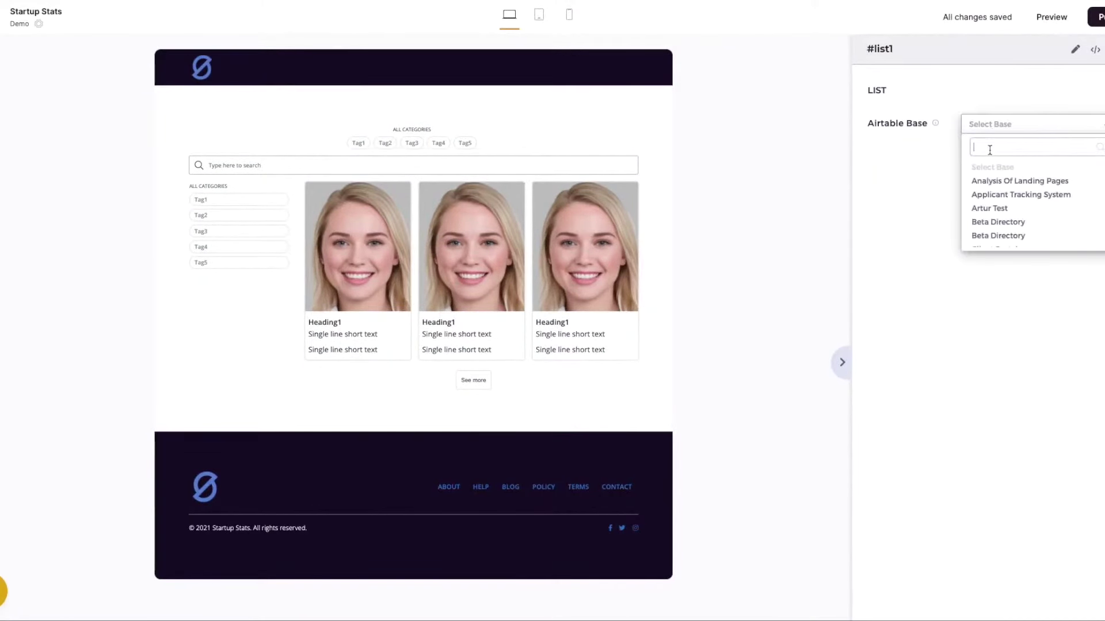
{"action": "type", "text": "start"}
{"action": "left_click", "coordinate": [993, 182]}
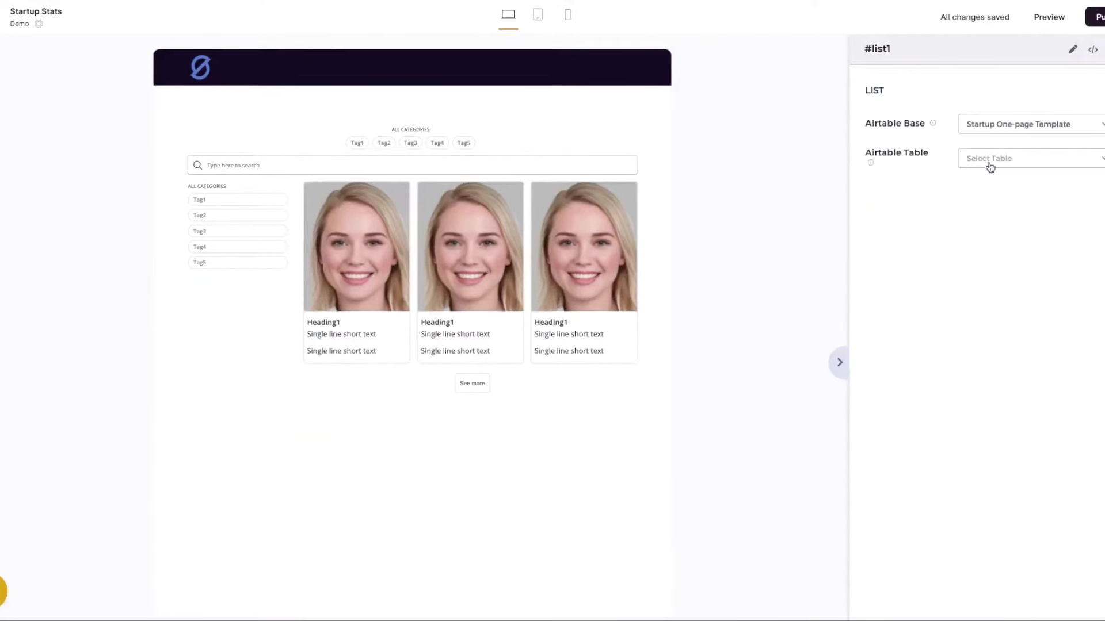
{"action": "left_click", "coordinate": [990, 164]}
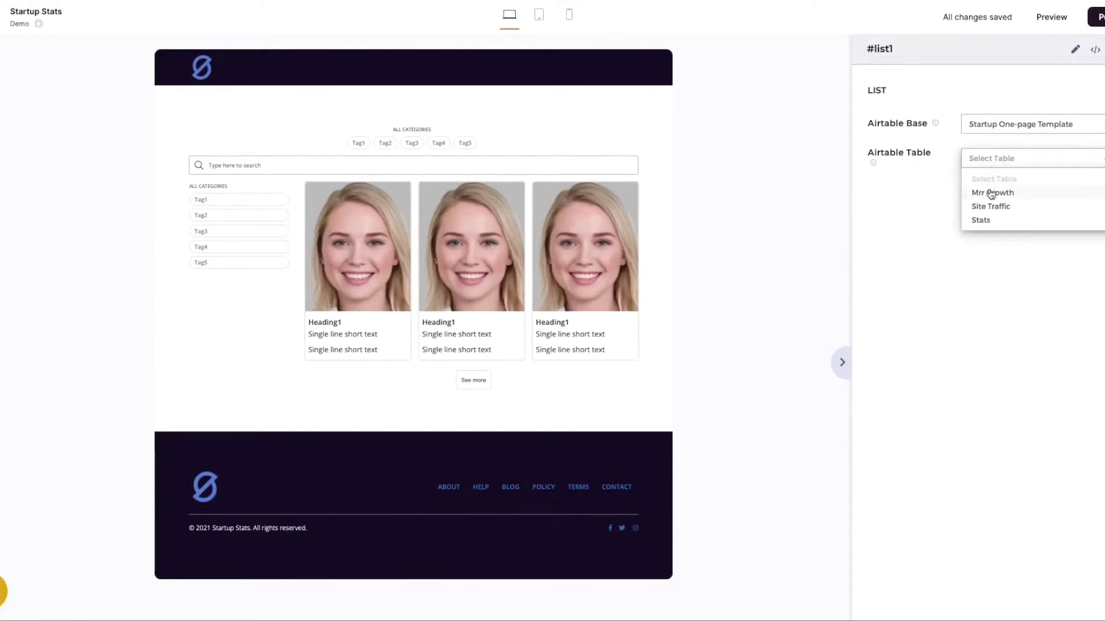
{"action": "left_click", "coordinate": [988, 221]}
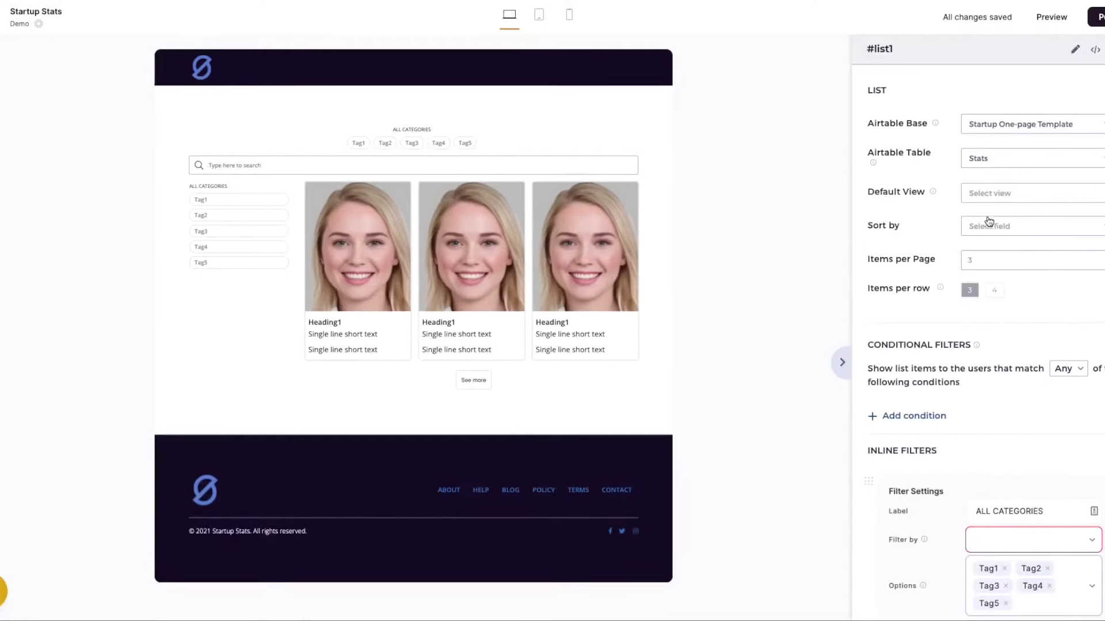
{"action": "scroll", "coordinate": [931, 226], "scroll_direction": "down", "scroll_amount": 5}
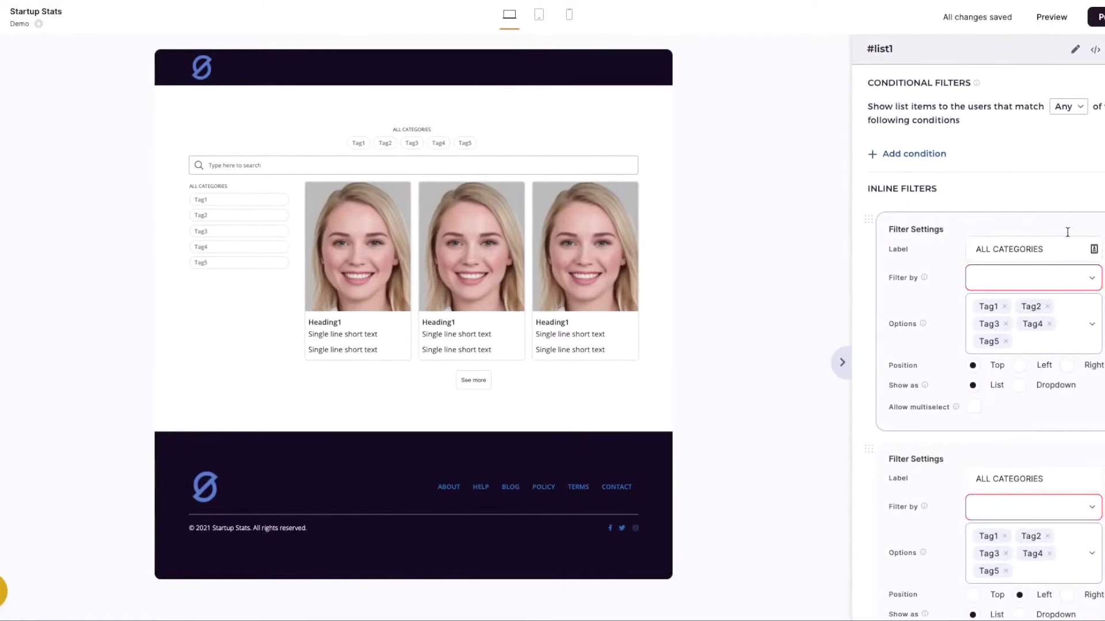
Remove both inline filters, hide the search bar and clear the See more label
{"action": "left_click", "coordinate": [1093, 249]}
{"action": "left_click", "coordinate": [1094, 249]}
{"action": "left_click", "coordinate": [875, 283]}
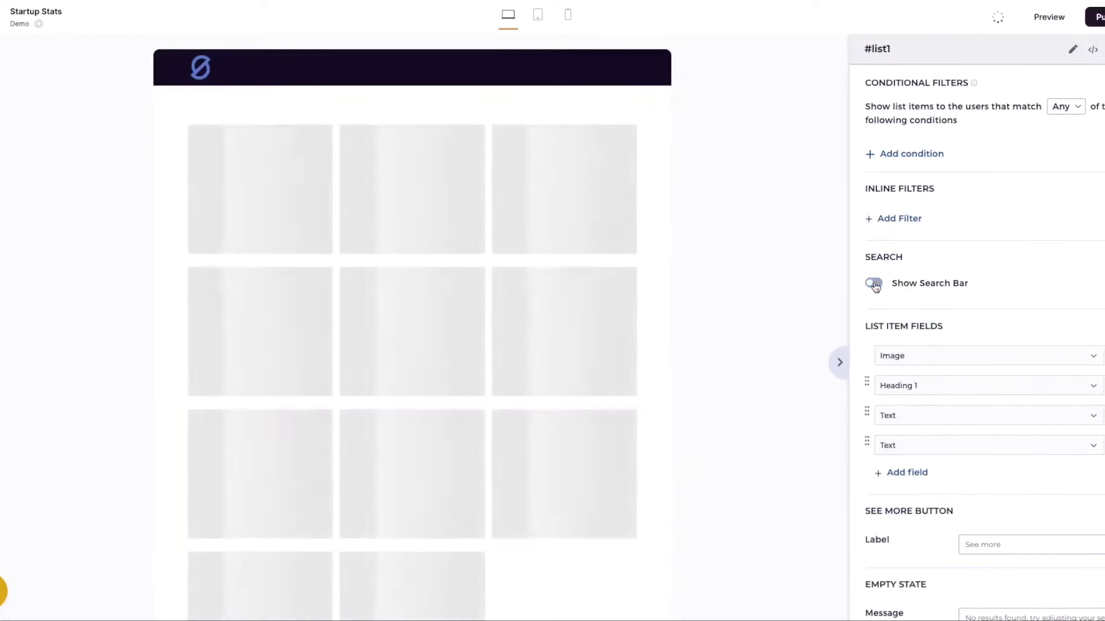
{"action": "scroll", "coordinate": [895, 286], "scroll_direction": "down", "scroll_amount": 4}
{"action": "double_click", "coordinate": [1017, 339]}
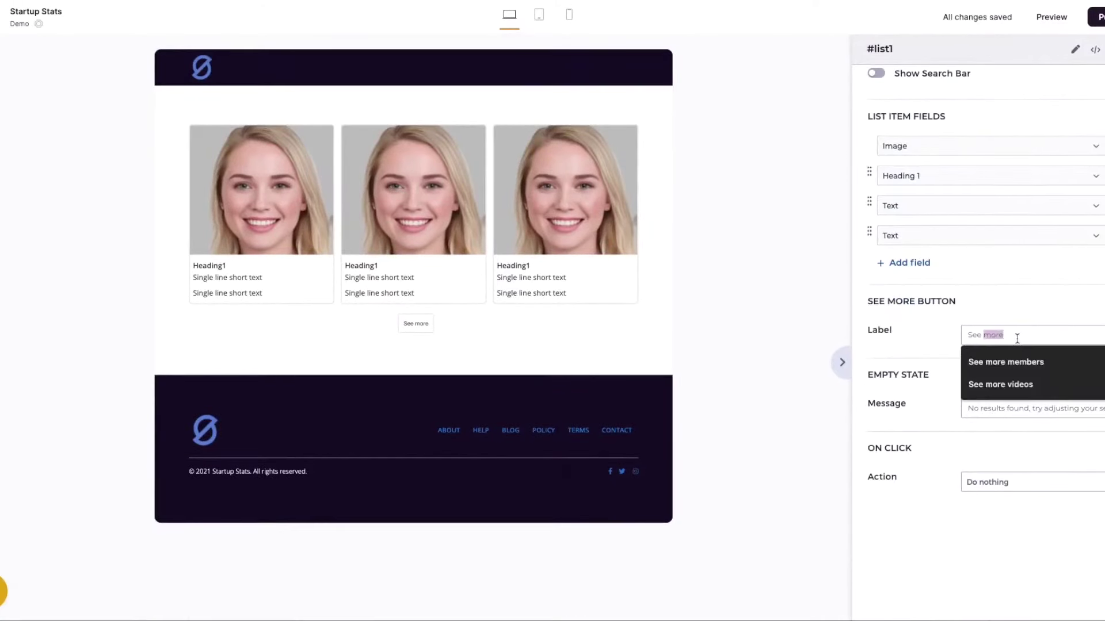
{"action": "key", "text": "BackSpace"}
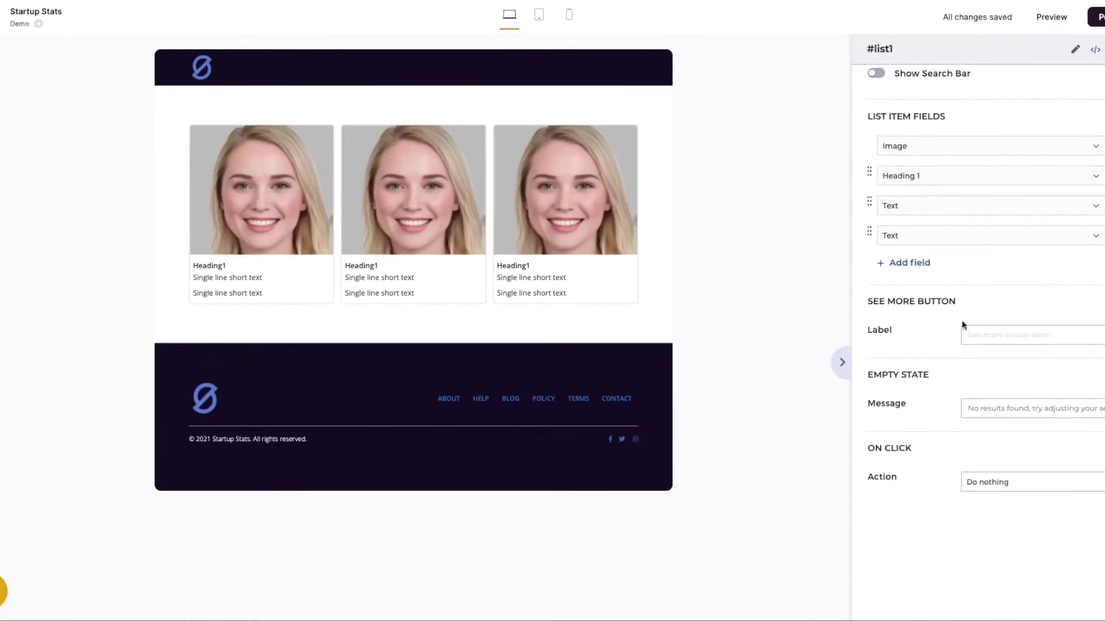
{"action": "scroll", "coordinate": [939, 246], "scroll_direction": "up", "scroll_amount": 3}
Drop images and the second text line, showing Name as heading and Number as text
{"action": "left_click", "coordinate": [949, 286]}
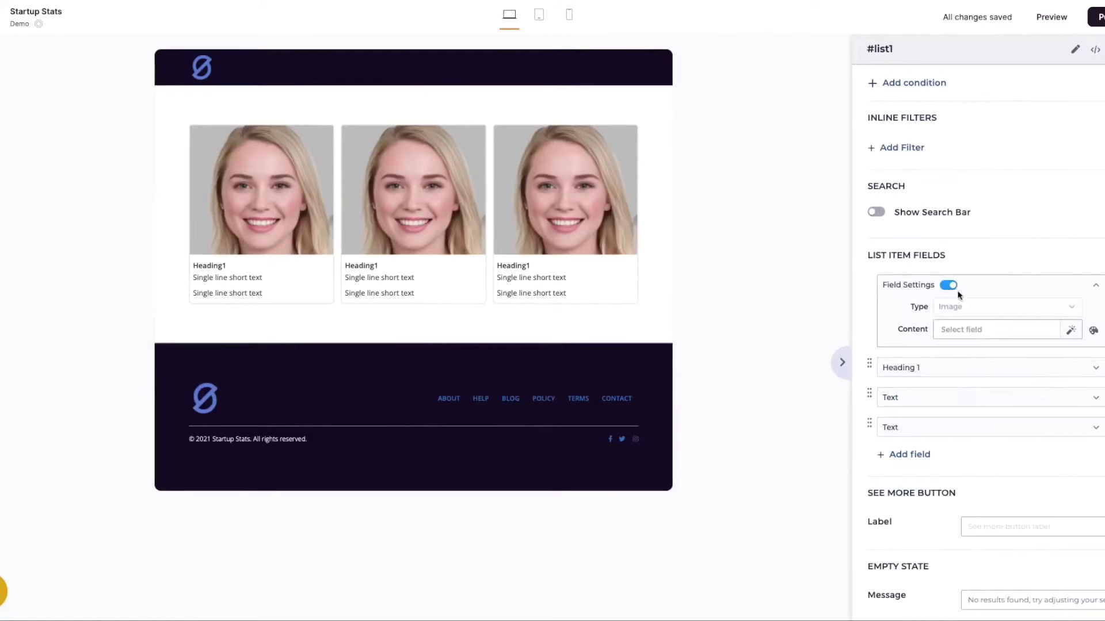
{"action": "left_click", "coordinate": [948, 286]}
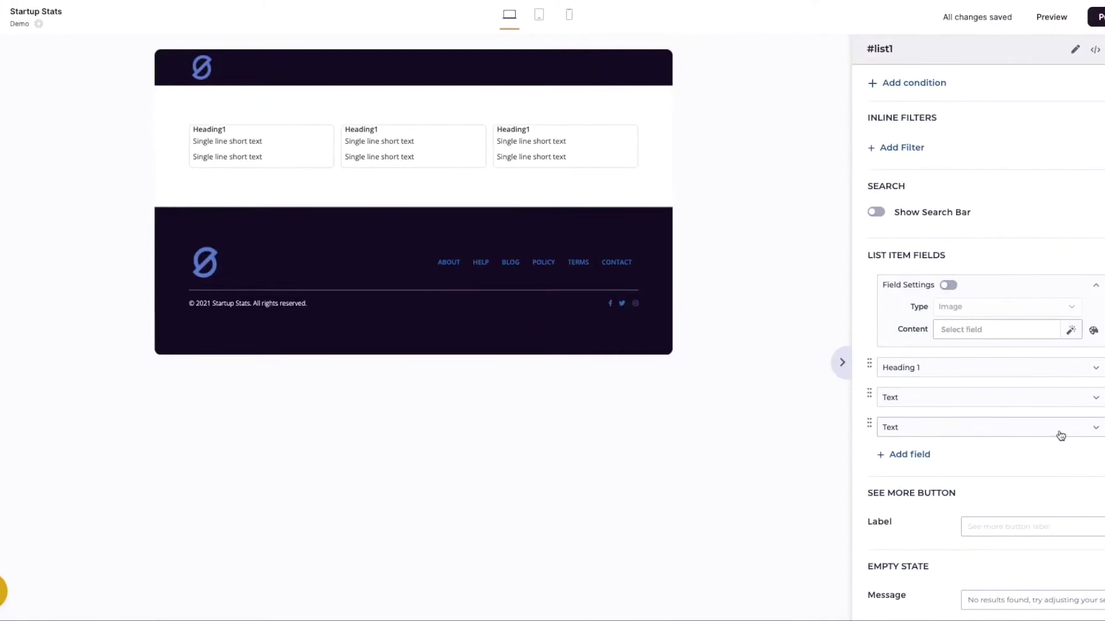
{"action": "left_click", "coordinate": [962, 427]}
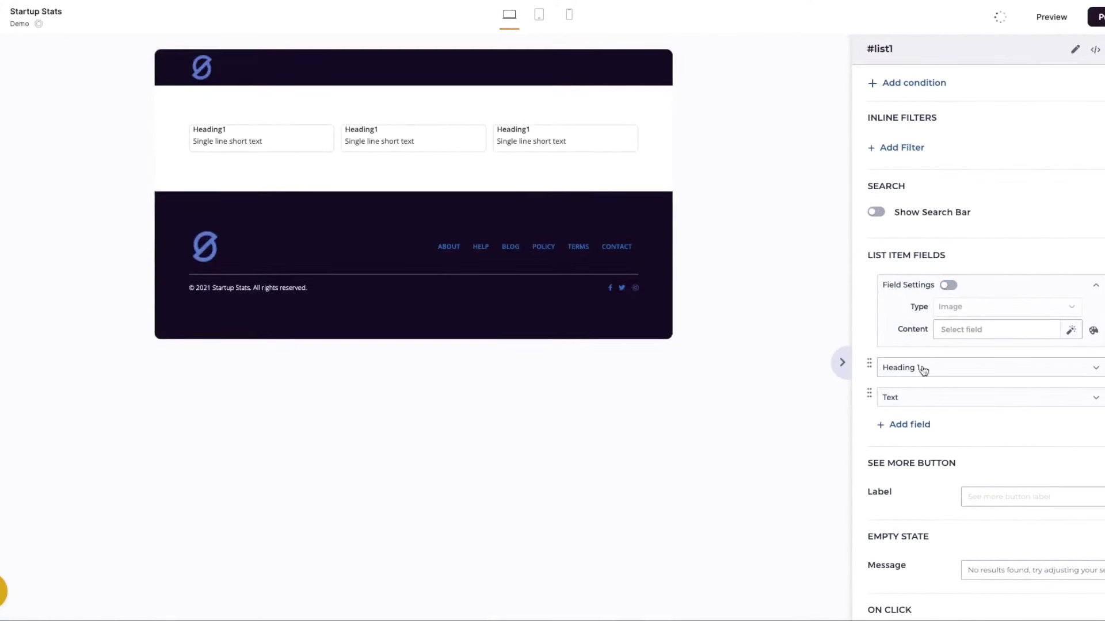
{"action": "left_click", "coordinate": [926, 368]}
{"action": "left_click", "coordinate": [965, 435]}
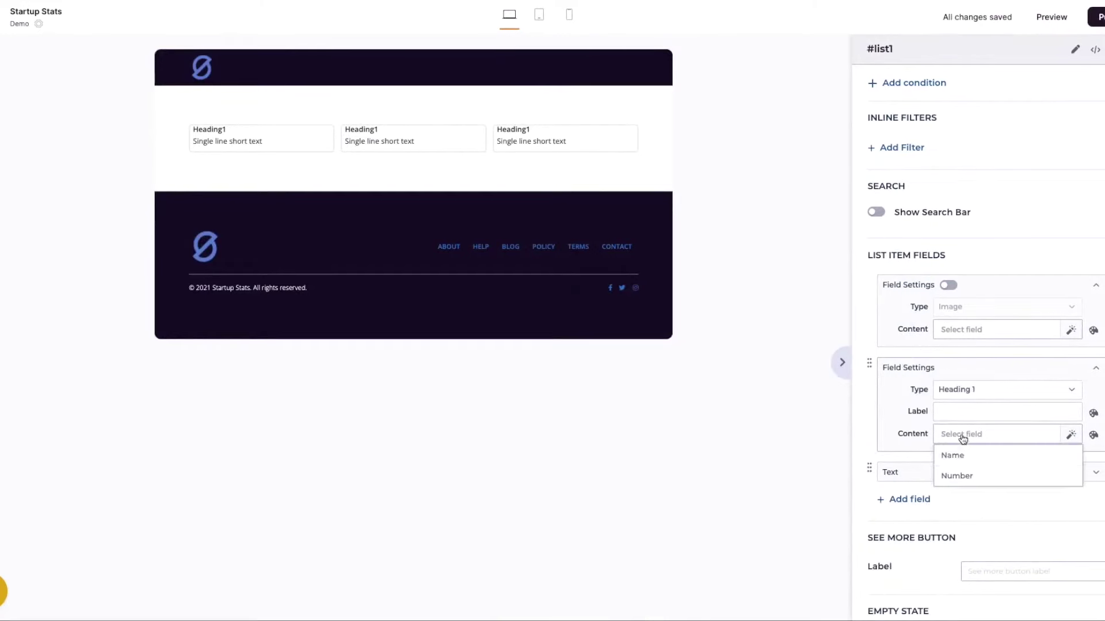
{"action": "left_click", "coordinate": [965, 454]}
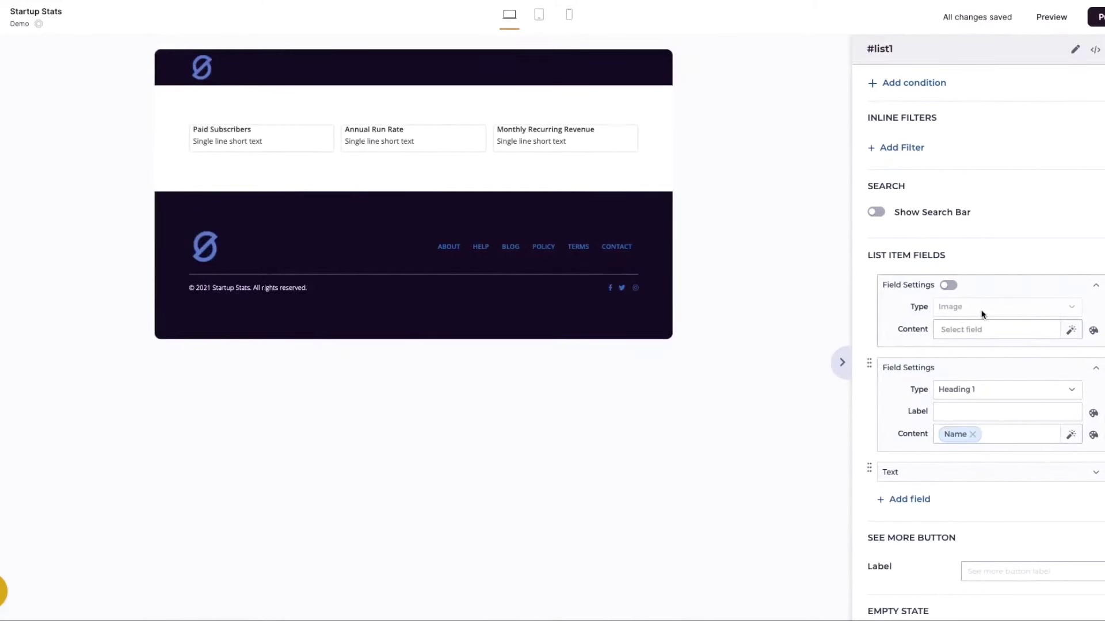
{"action": "left_click", "coordinate": [944, 473]}
{"action": "scroll", "coordinate": [952, 506], "scroll_direction": "down", "scroll_amount": 2}
{"action": "left_click", "coordinate": [957, 460]}
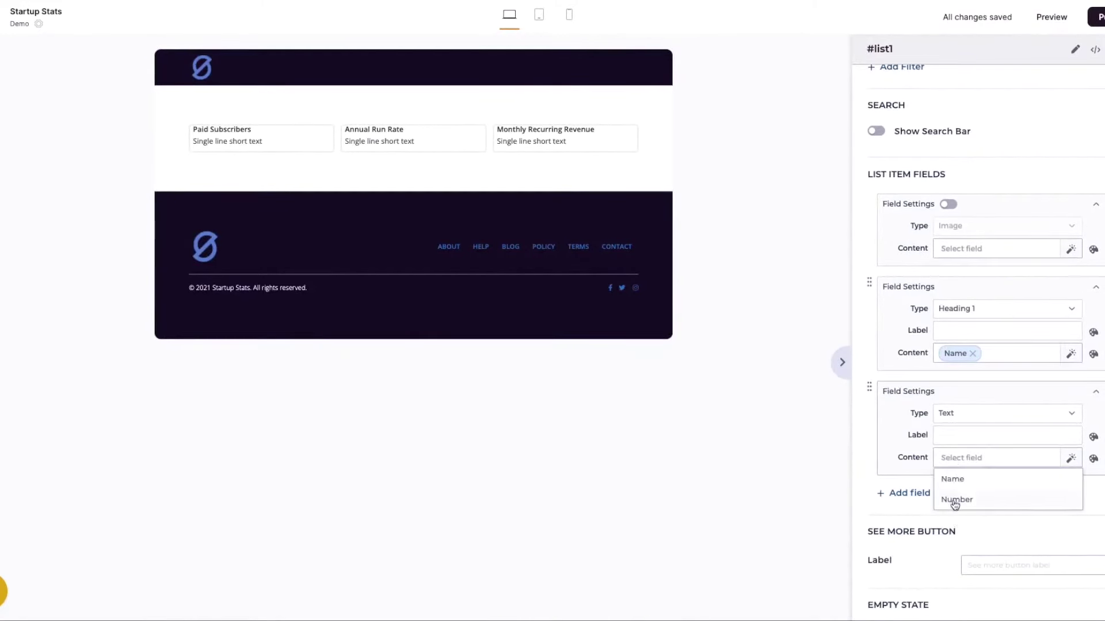
{"action": "left_click", "coordinate": [954, 503]}
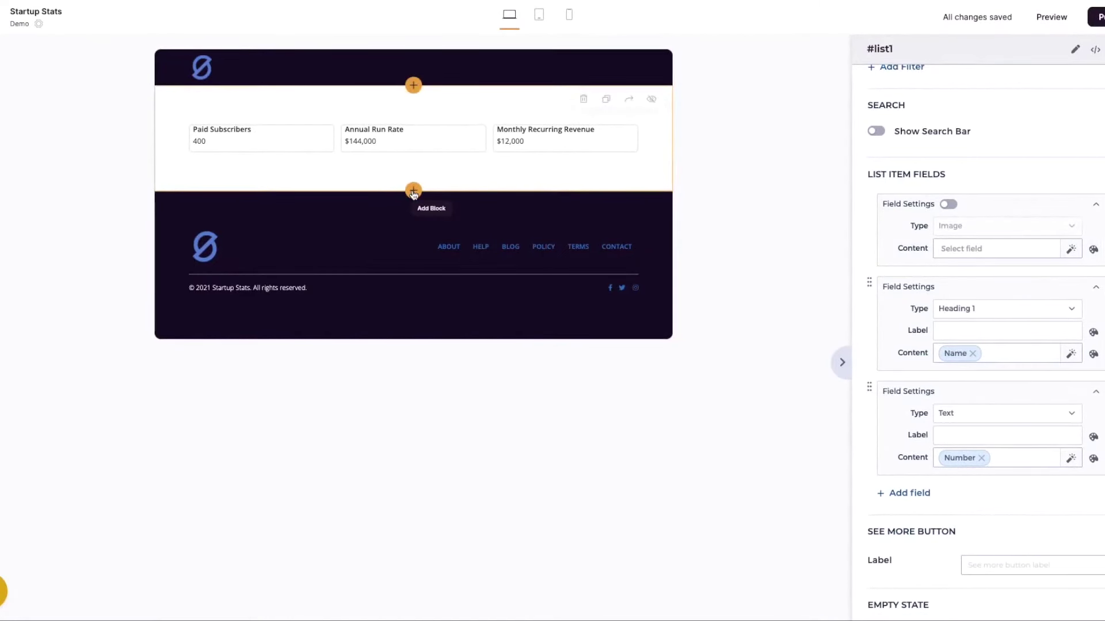
Glance at the Home page, then return to Demo and add a block below the stats list
{"action": "left_click", "coordinate": [84, 221]}
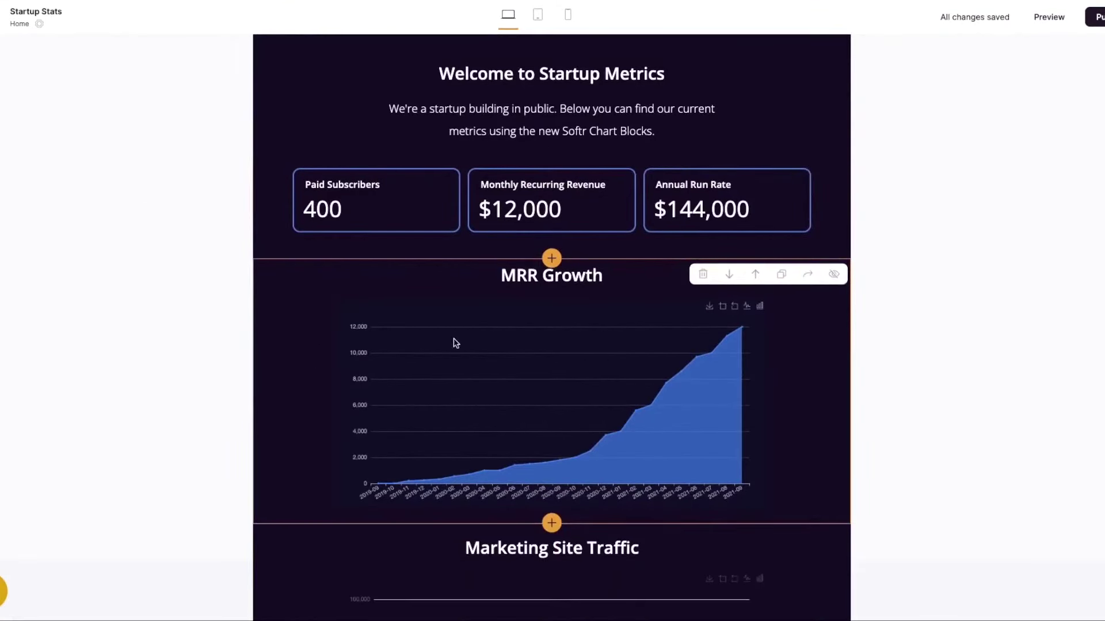
{"action": "left_click", "coordinate": [20, 24]}
{"action": "left_click", "coordinate": [57, 193]}
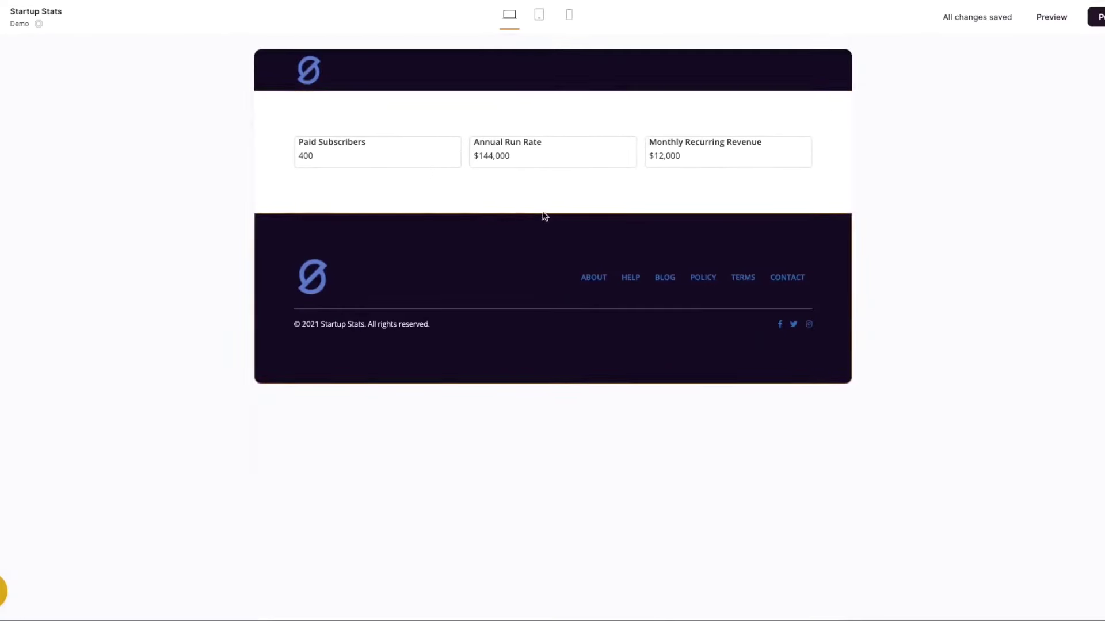
{"action": "left_click", "coordinate": [551, 214]}
Insert a Dynamic > Chart > Area chart block below the stats list and select it
{"action": "left_click", "coordinate": [964, 100]}
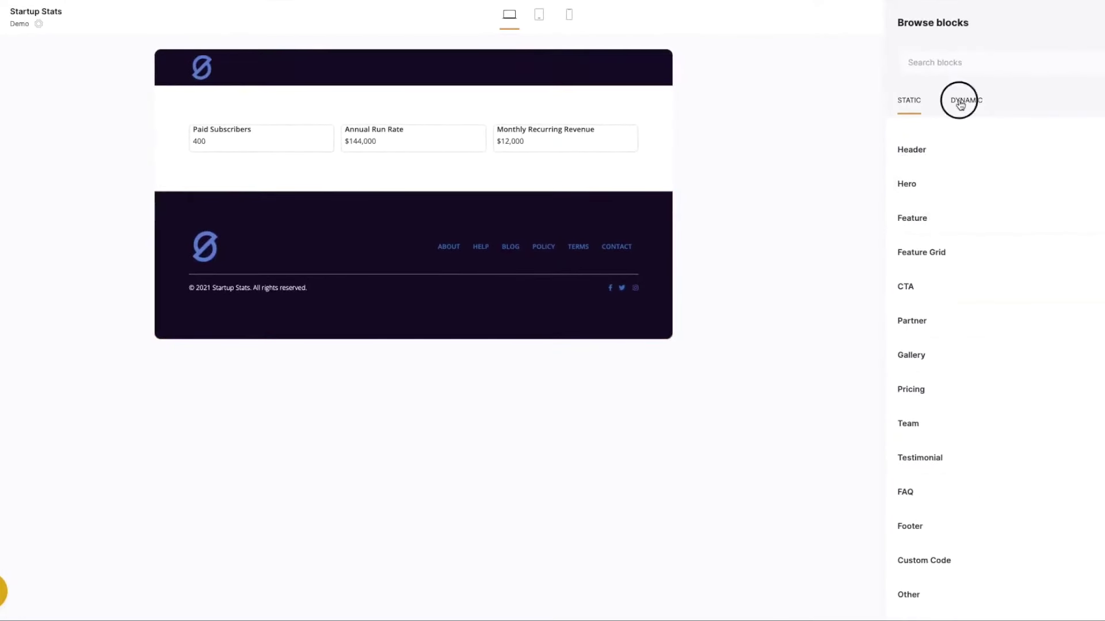
{"action": "left_click", "coordinate": [940, 359]}
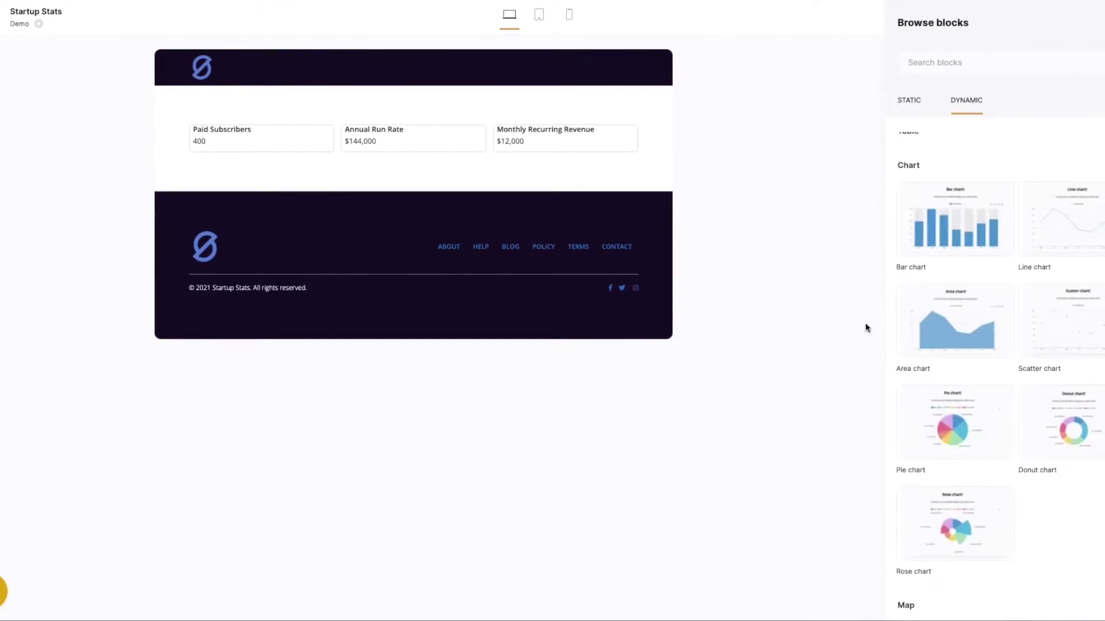
{"action": "left_click", "coordinate": [977, 323]}
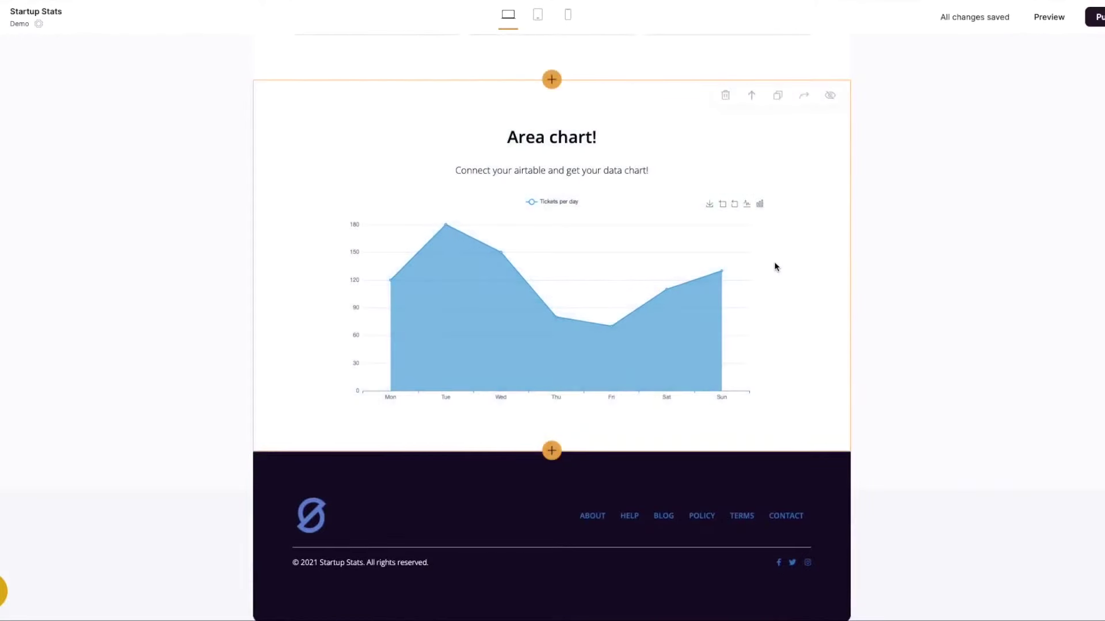
{"action": "left_click", "coordinate": [771, 263]}
Connect the area chart to the Startup One-page Template base's Mrr Growth table, Grid View
{"action": "left_click", "coordinate": [987, 128]}
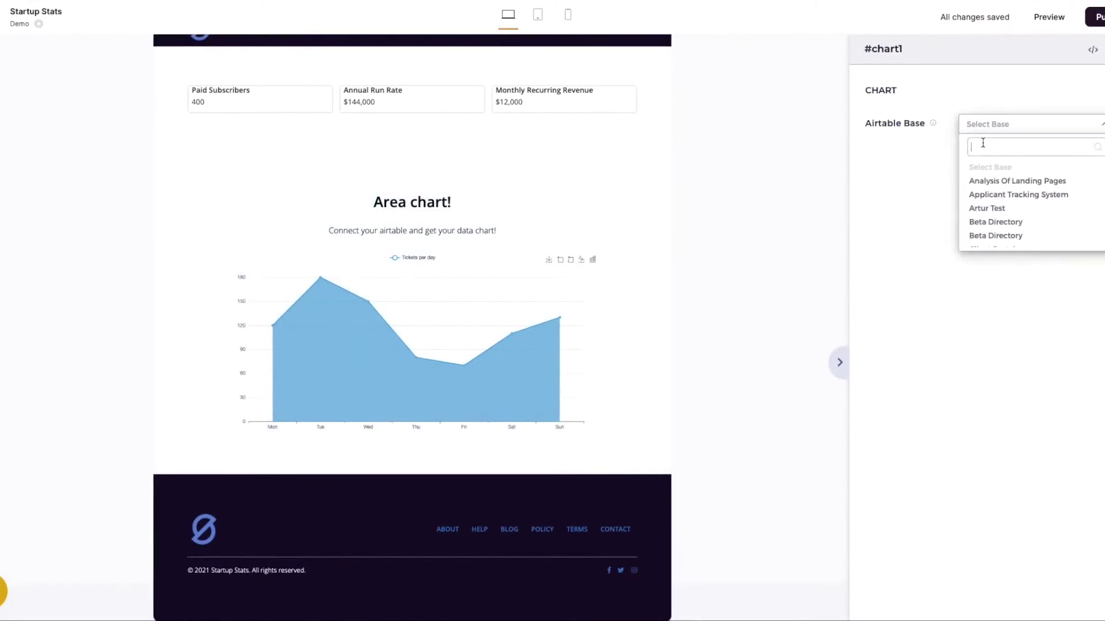
{"action": "type", "text": "start"}
{"action": "left_click", "coordinate": [982, 182]}
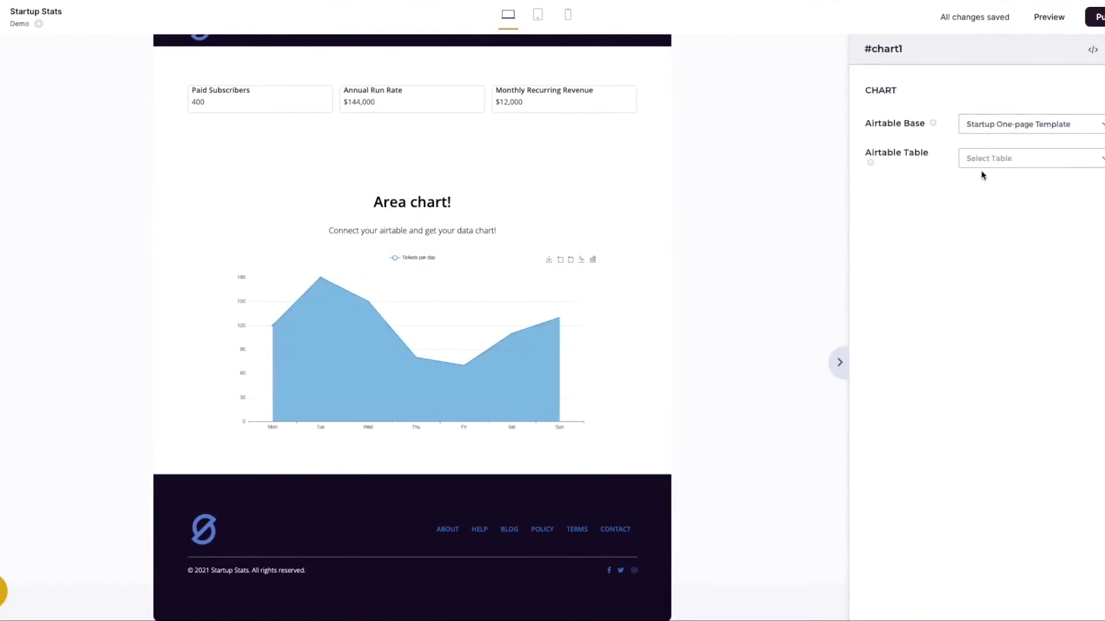
{"action": "left_click", "coordinate": [983, 164]}
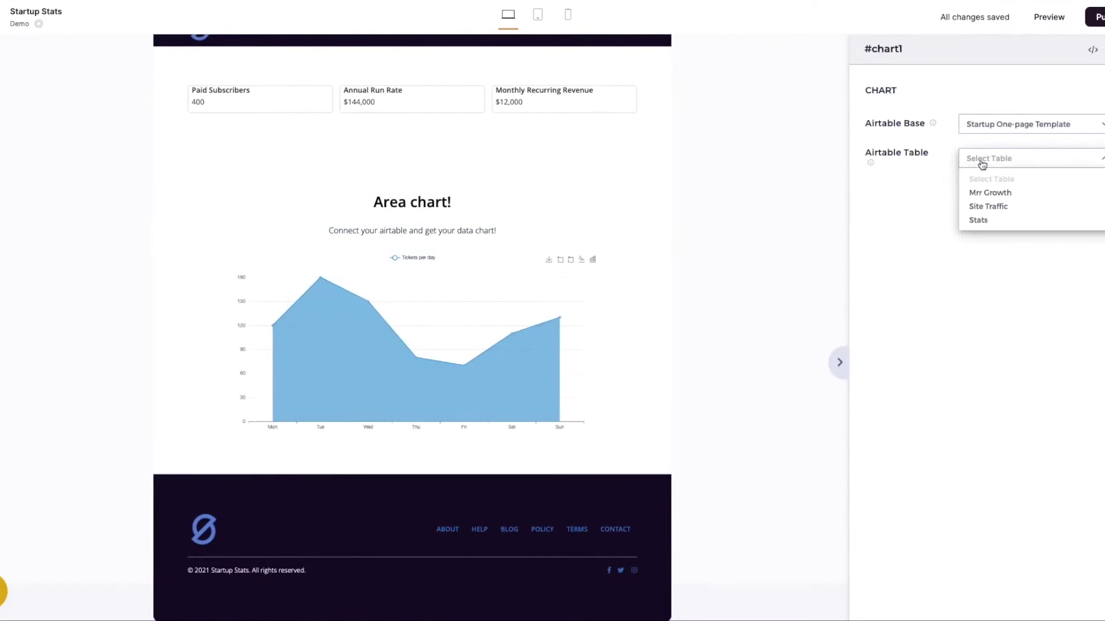
{"action": "left_click", "coordinate": [985, 195]}
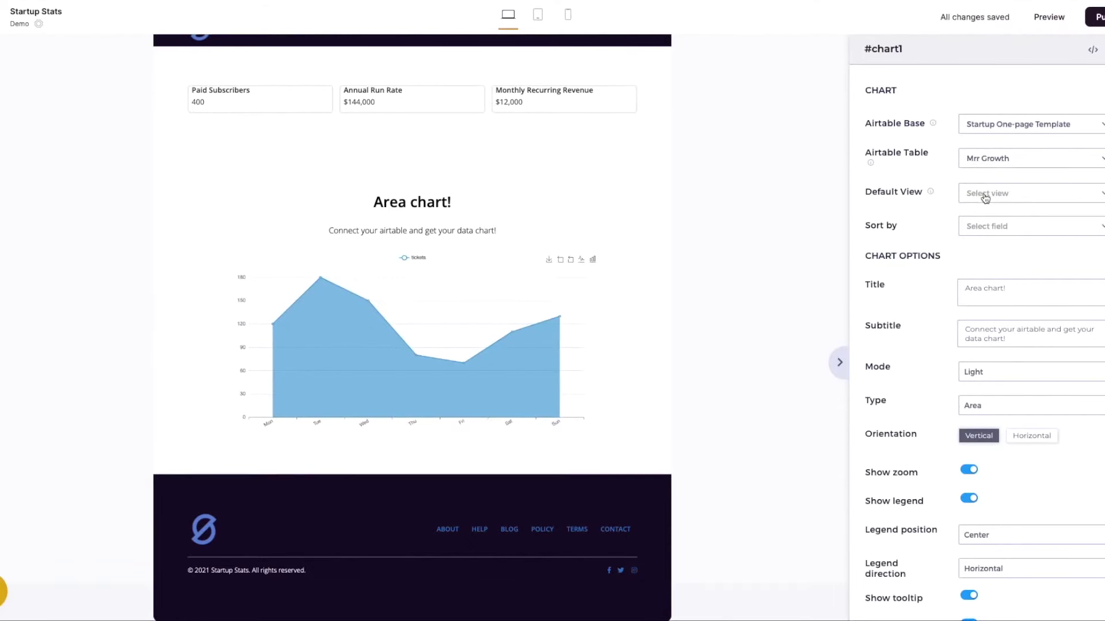
{"action": "left_click", "coordinate": [986, 197]}
{"action": "left_click", "coordinate": [981, 221]}
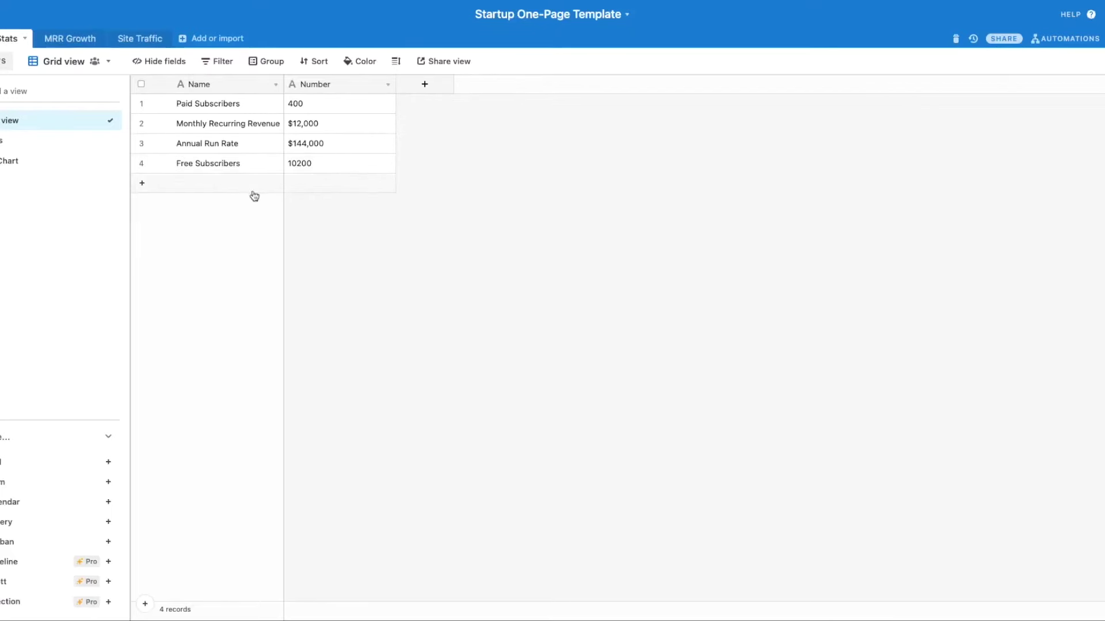
{"action": "left_click", "coordinate": [54, 41]}
{"action": "left_click", "coordinate": [139, 42]}
{"action": "left_click", "coordinate": [9, 38]}
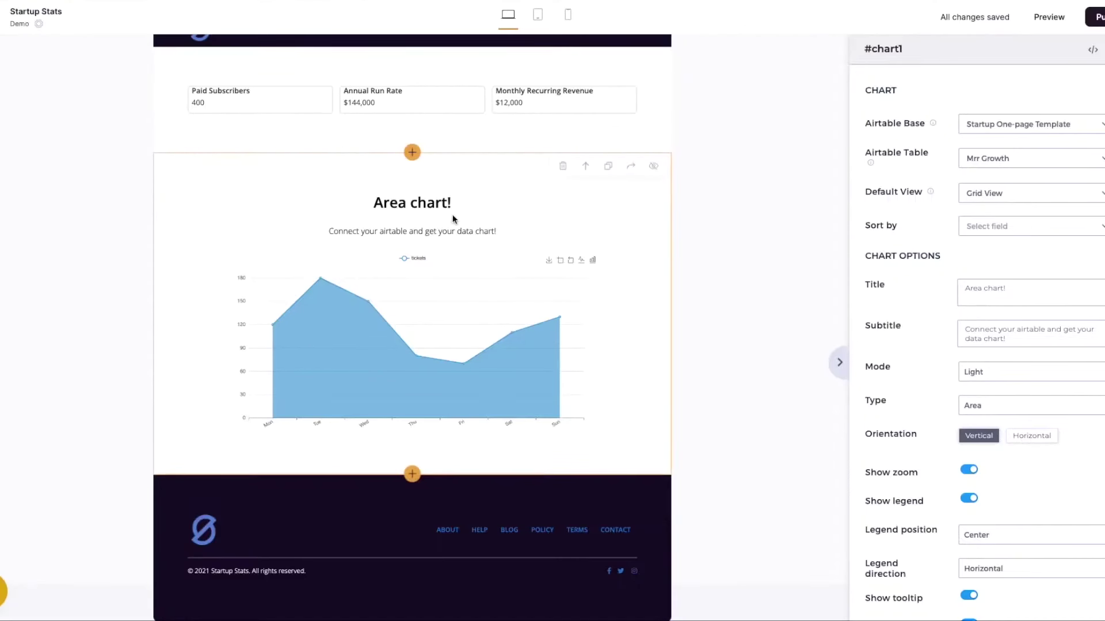
Set the area chart's X axis to Month and Y axis to MRR
{"action": "scroll", "coordinate": [947, 271], "scroll_direction": "down", "scroll_amount": 4}
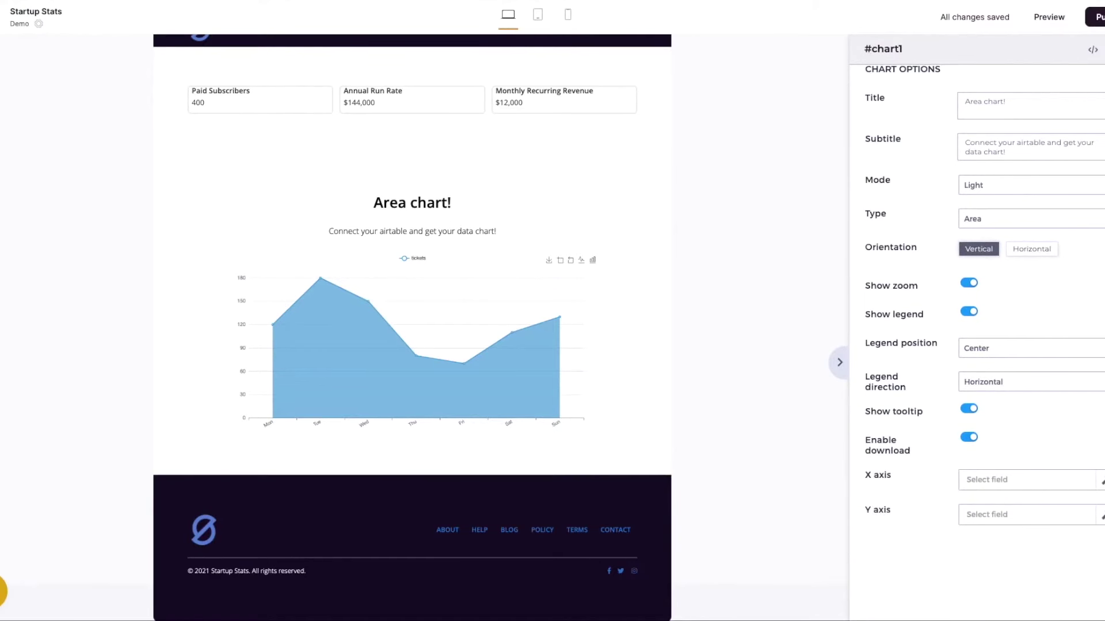
{"action": "left_click", "coordinate": [992, 482]}
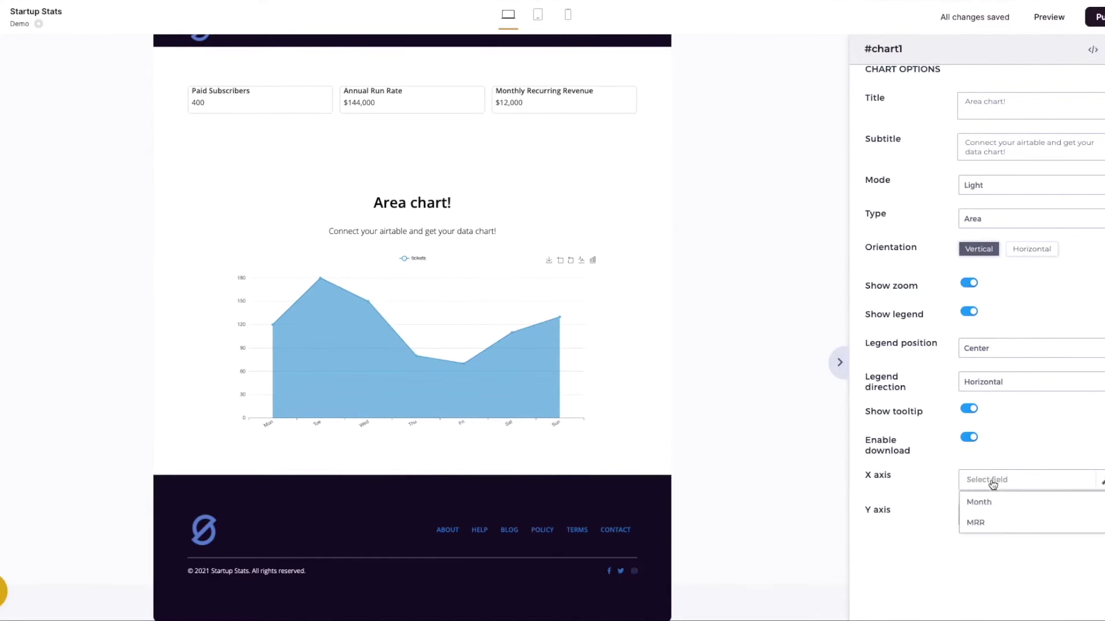
{"action": "left_click", "coordinate": [994, 510]}
{"action": "left_click", "coordinate": [990, 513]}
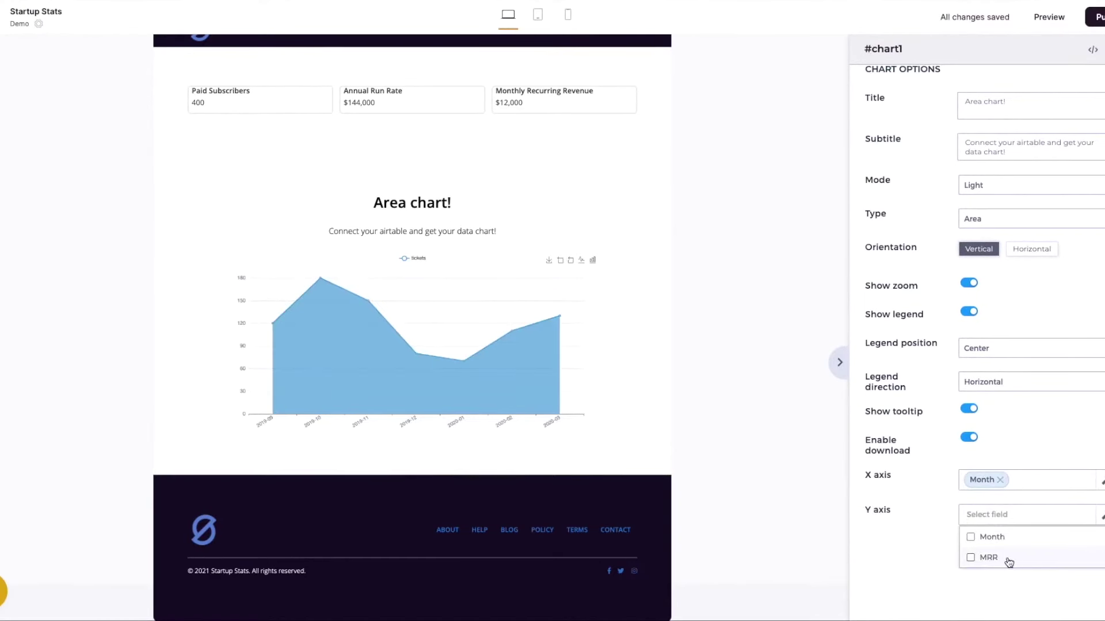
{"action": "left_click", "coordinate": [992, 559]}
{"action": "left_click", "coordinate": [1008, 446]}
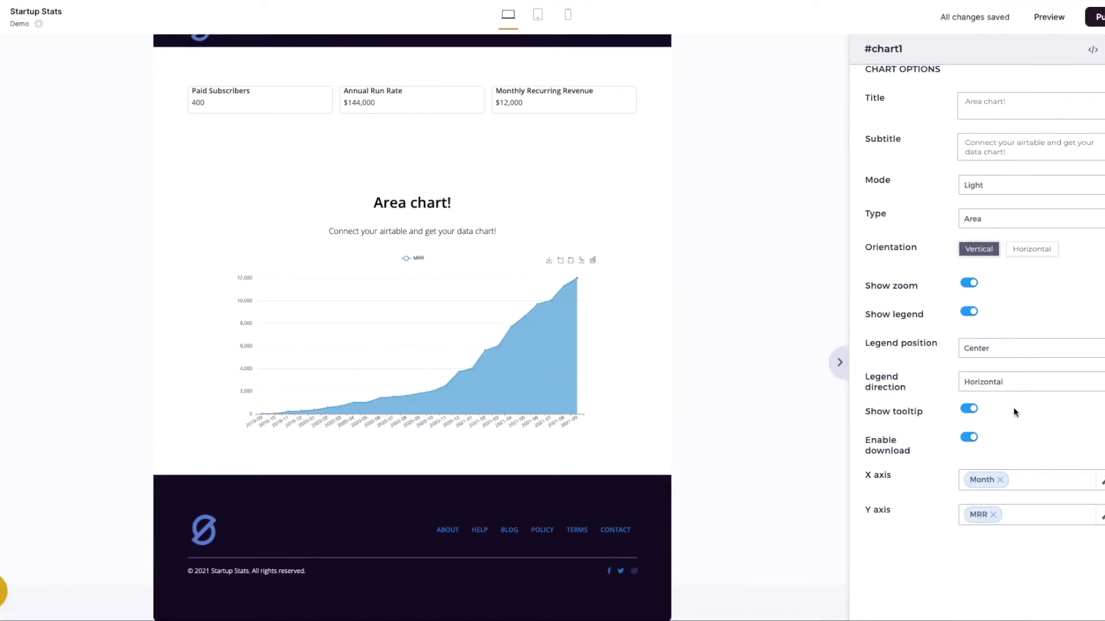
{"action": "scroll", "coordinate": [1013, 407], "scroll_direction": "up", "scroll_amount": 3}
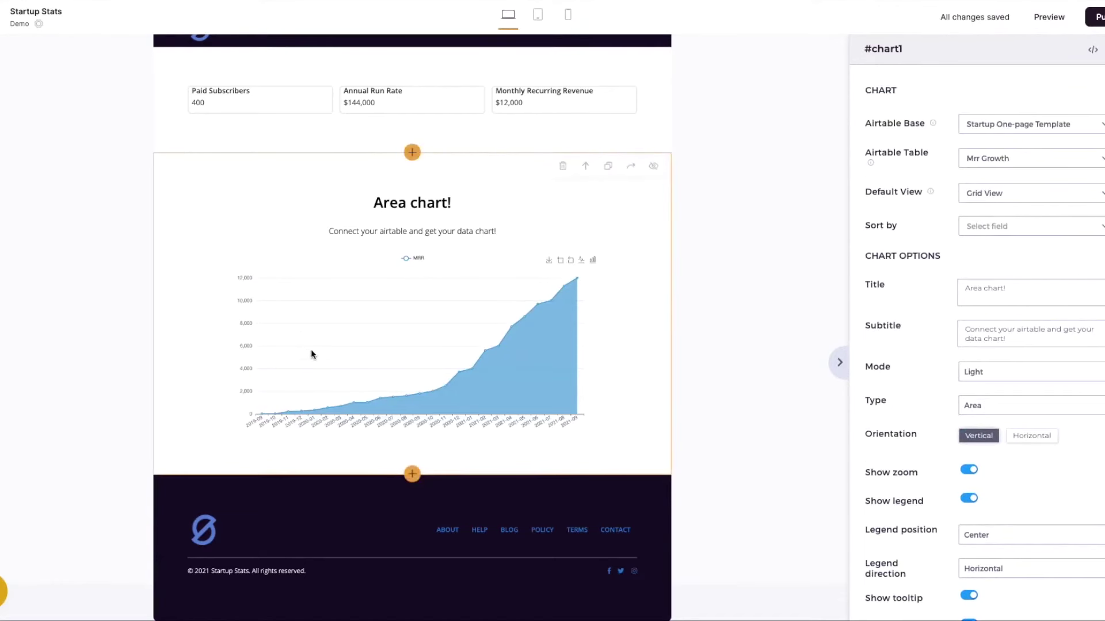
Pass through the Home page back to Demo and add a block below the area chart
{"action": "mouse_move", "coordinate": [2, 73]}
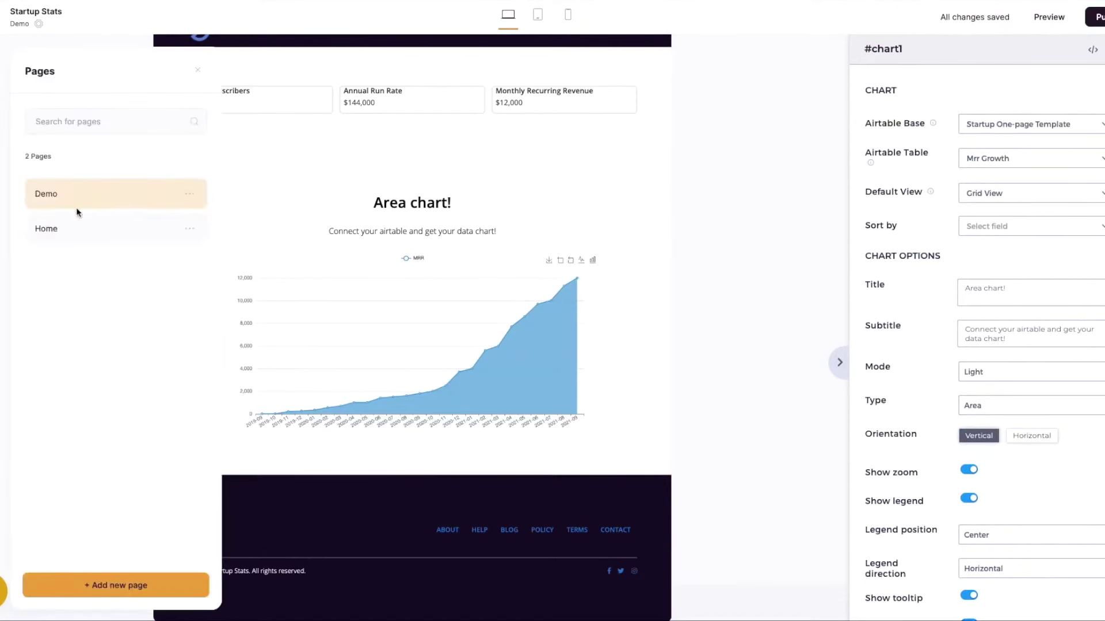
{"action": "left_click", "coordinate": [69, 228]}
{"action": "scroll", "coordinate": [277, 279], "scroll_direction": "down", "scroll_amount": 6}
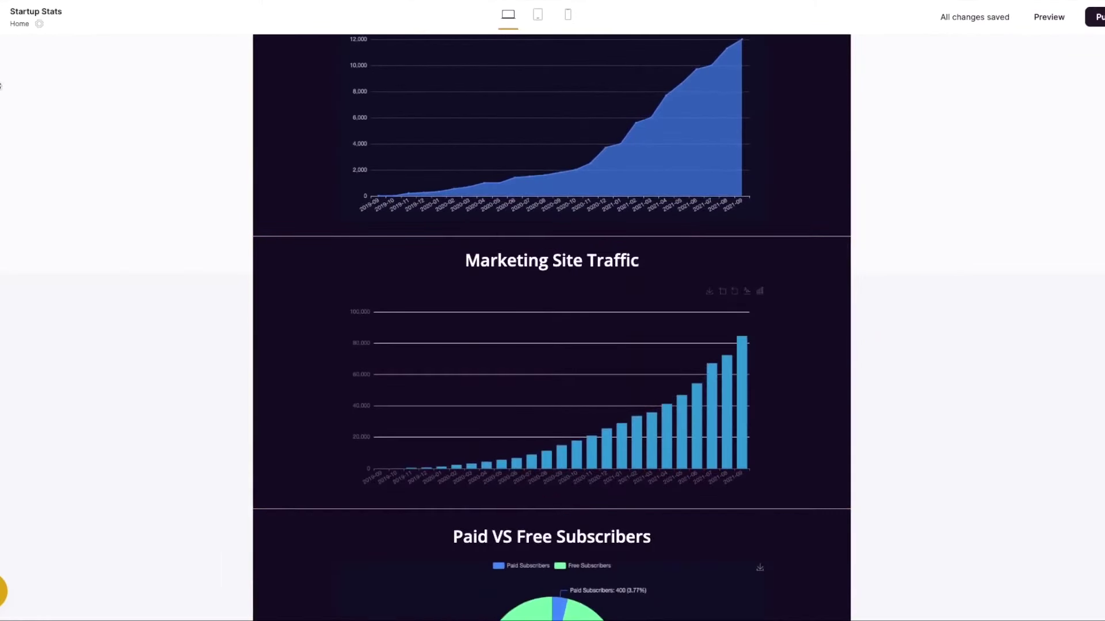
{"action": "mouse_move", "coordinate": [3, 190]}
{"action": "left_click", "coordinate": [41, 192]}
{"action": "scroll", "coordinate": [352, 245], "scroll_direction": "down", "scroll_amount": 3}
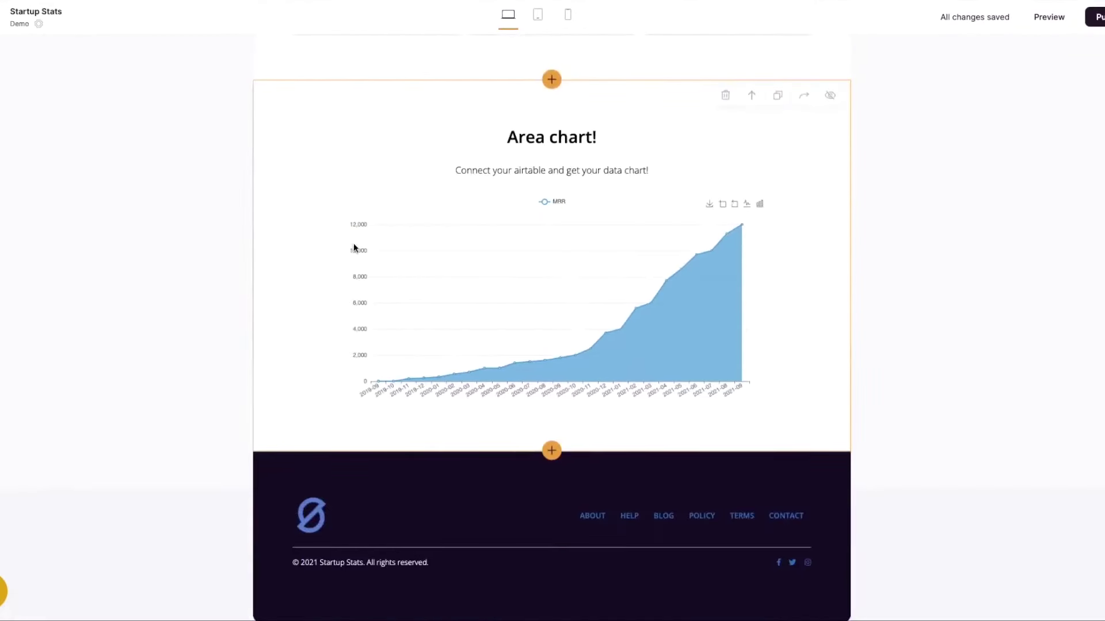
{"action": "left_click", "coordinate": [551, 450]}
Insert a bar chart block and connect it to the Startup One-page Template base
{"action": "left_click", "coordinate": [956, 107]}
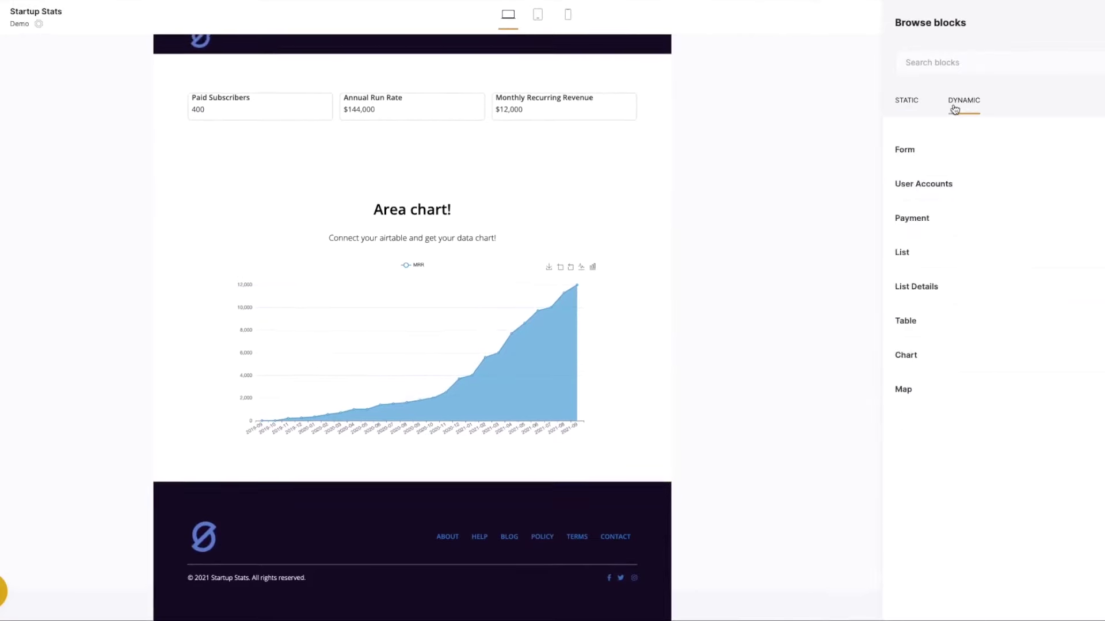
{"action": "left_click", "coordinate": [955, 354]}
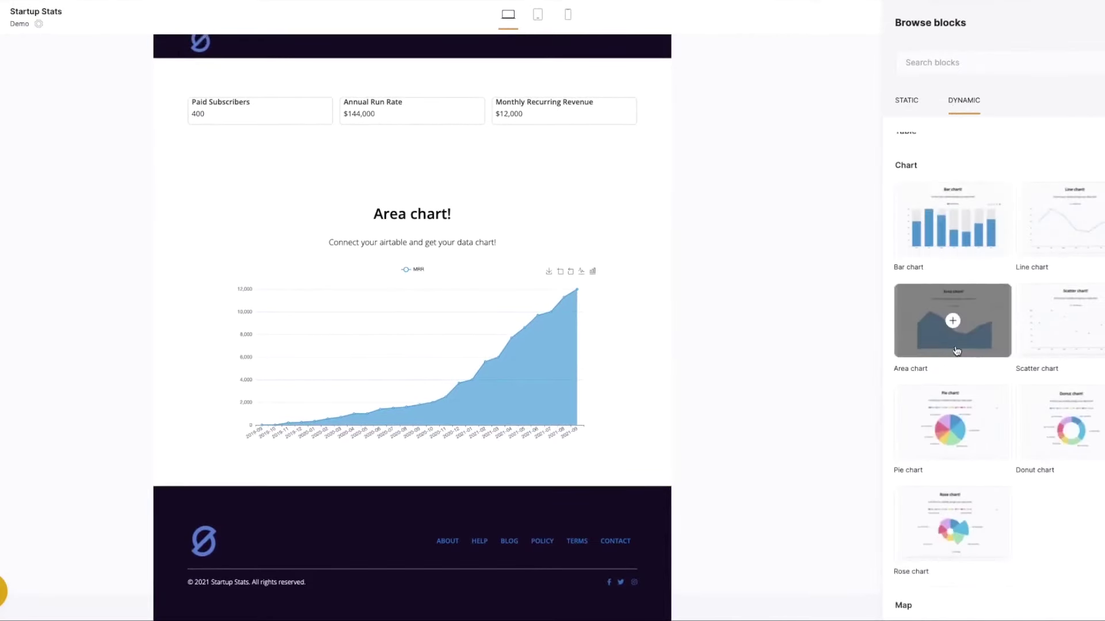
{"action": "left_click", "coordinate": [975, 241]}
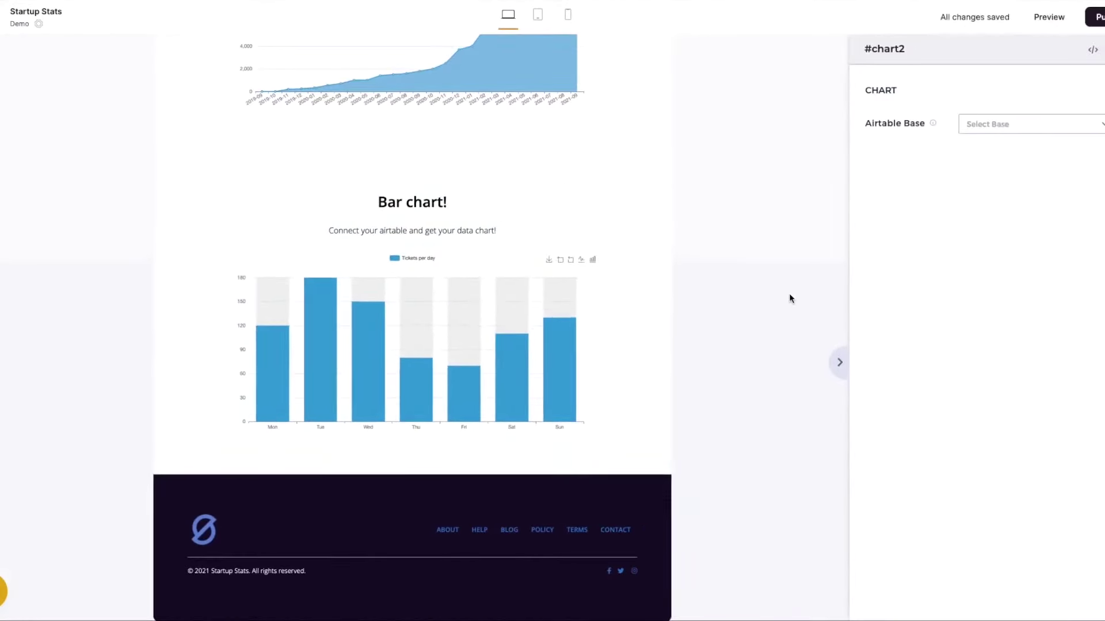
{"action": "left_click", "coordinate": [994, 124]}
{"action": "type", "text": "st"}
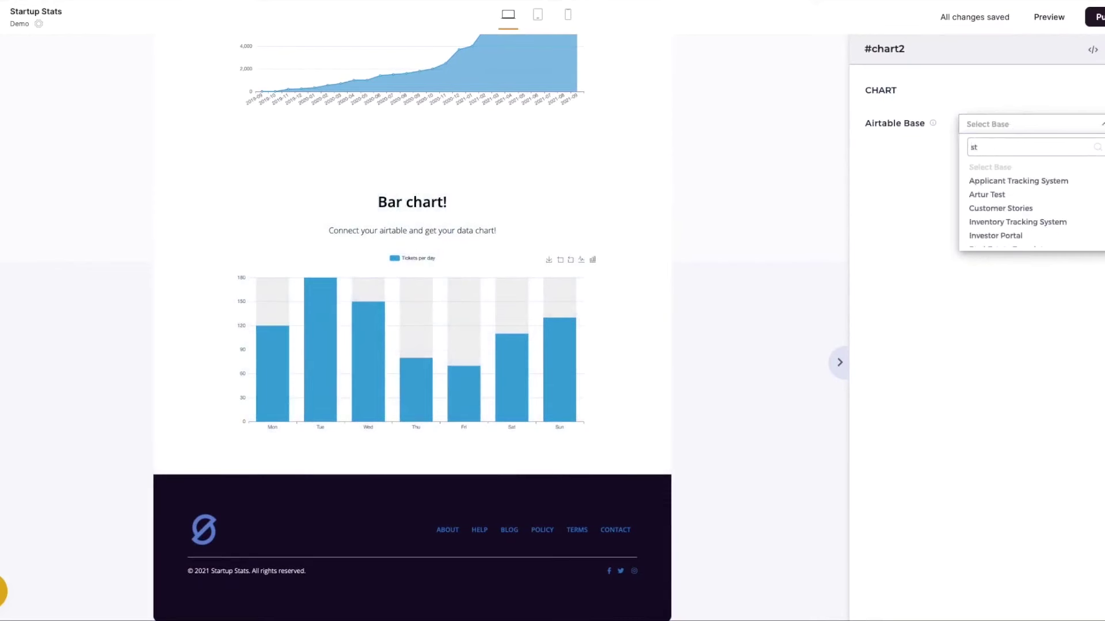
{"action": "type", "text": "art"}
{"action": "left_click", "coordinate": [994, 180]}
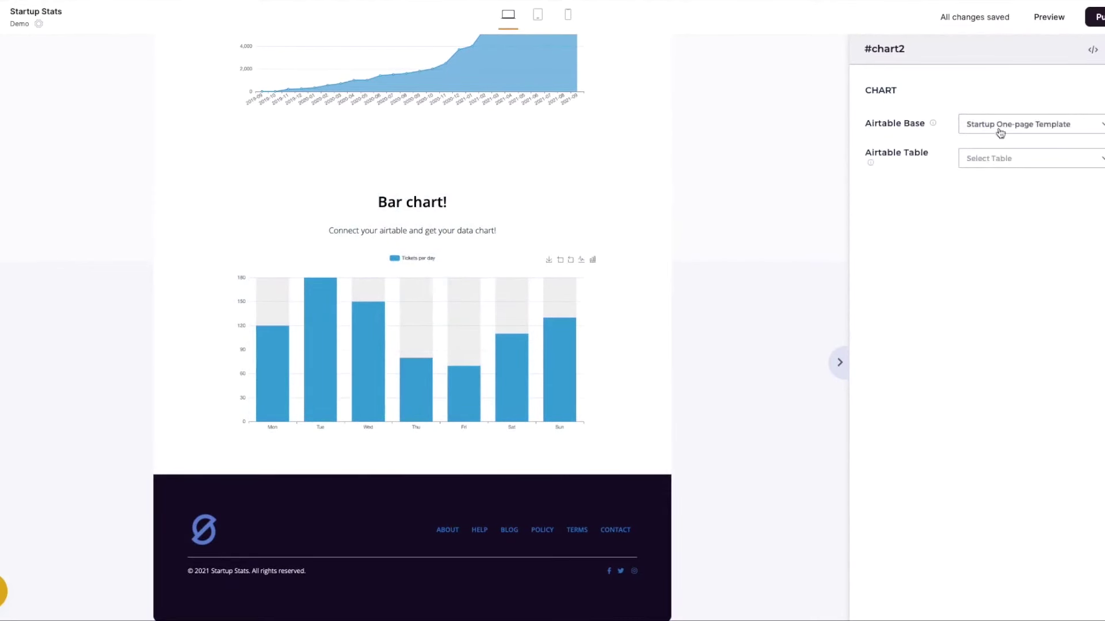
Feed the bar chart from the Site Traffic table with Grid View as default view
{"action": "left_click", "coordinate": [992, 166]}
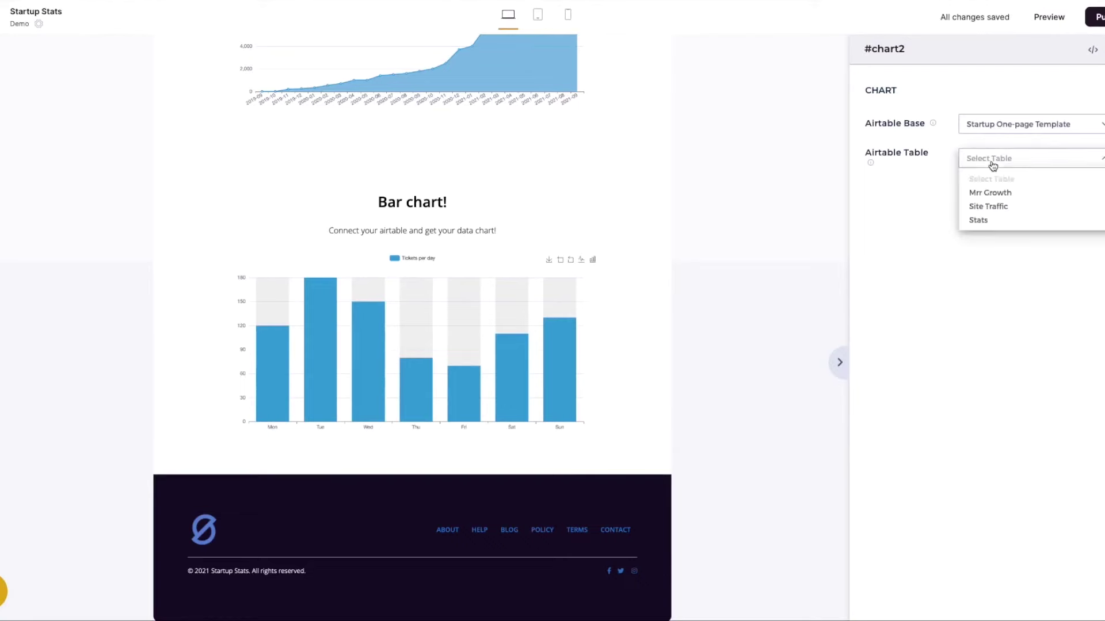
{"action": "left_click", "coordinate": [995, 206]}
{"action": "scroll", "coordinate": [993, 202], "scroll_direction": "down", "scroll_amount": 4}
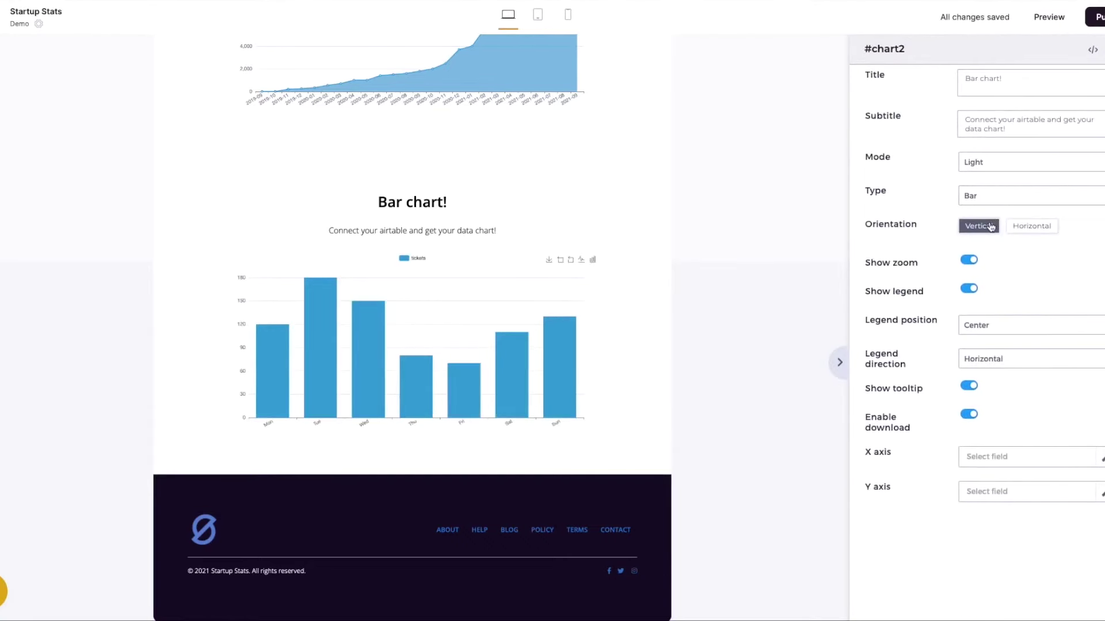
{"action": "scroll", "coordinate": [978, 259], "scroll_direction": "up", "scroll_amount": 3}
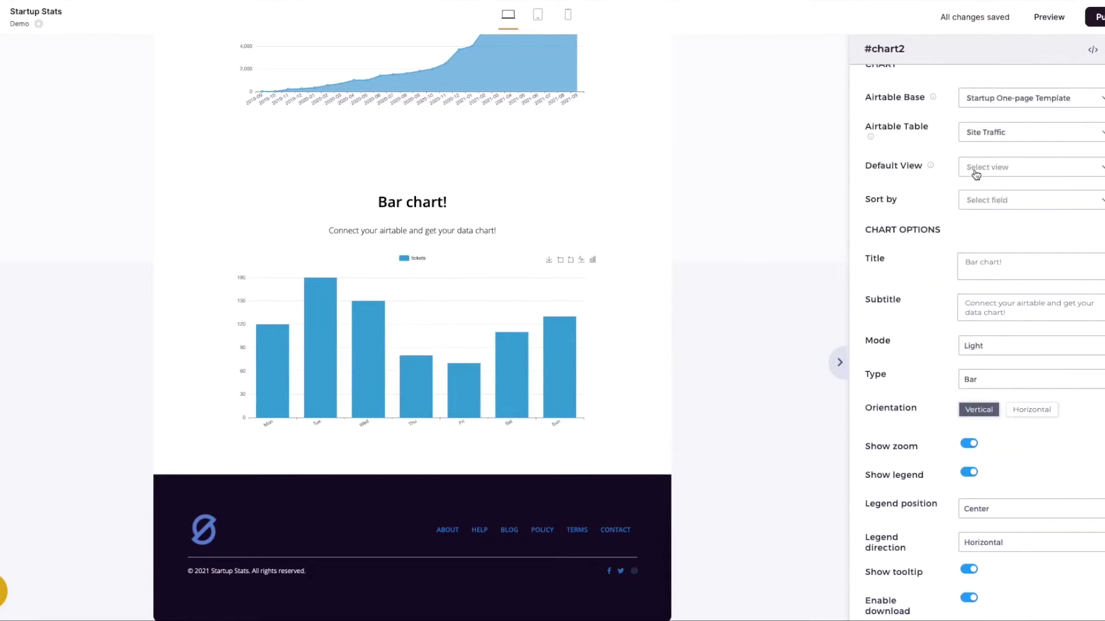
{"action": "left_click", "coordinate": [975, 174]}
{"action": "left_click", "coordinate": [978, 200]}
Put Month on the bar chart's X axis and Traffic on its Y axis
{"action": "scroll", "coordinate": [981, 322], "scroll_direction": "down", "scroll_amount": 1}
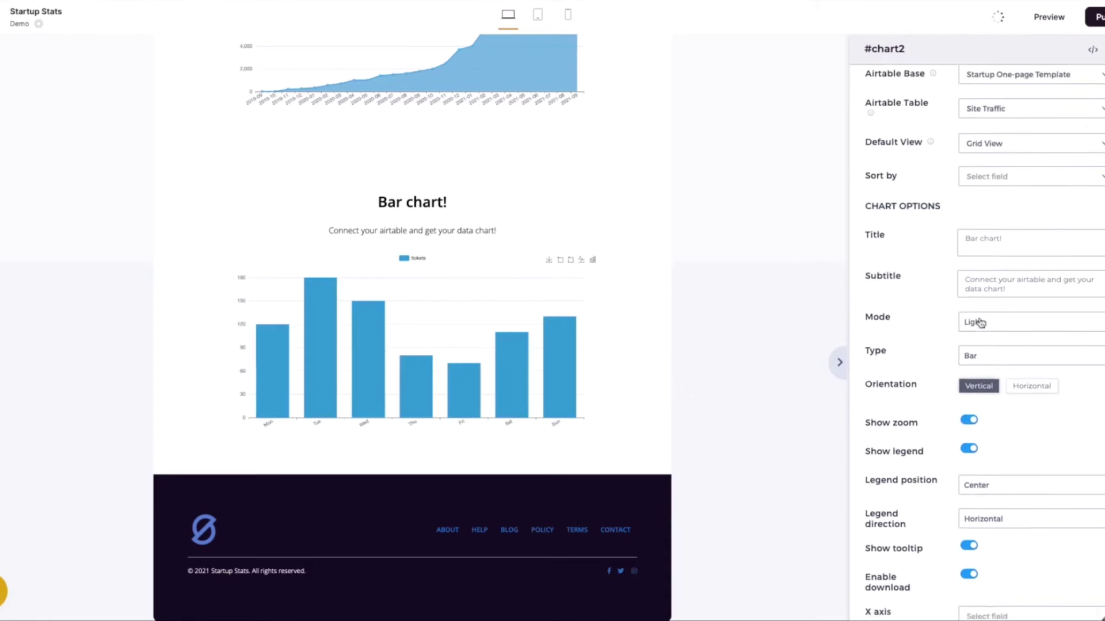
{"action": "scroll", "coordinate": [981, 322], "scroll_direction": "down", "scroll_amount": 3}
{"action": "left_click", "coordinate": [982, 454]}
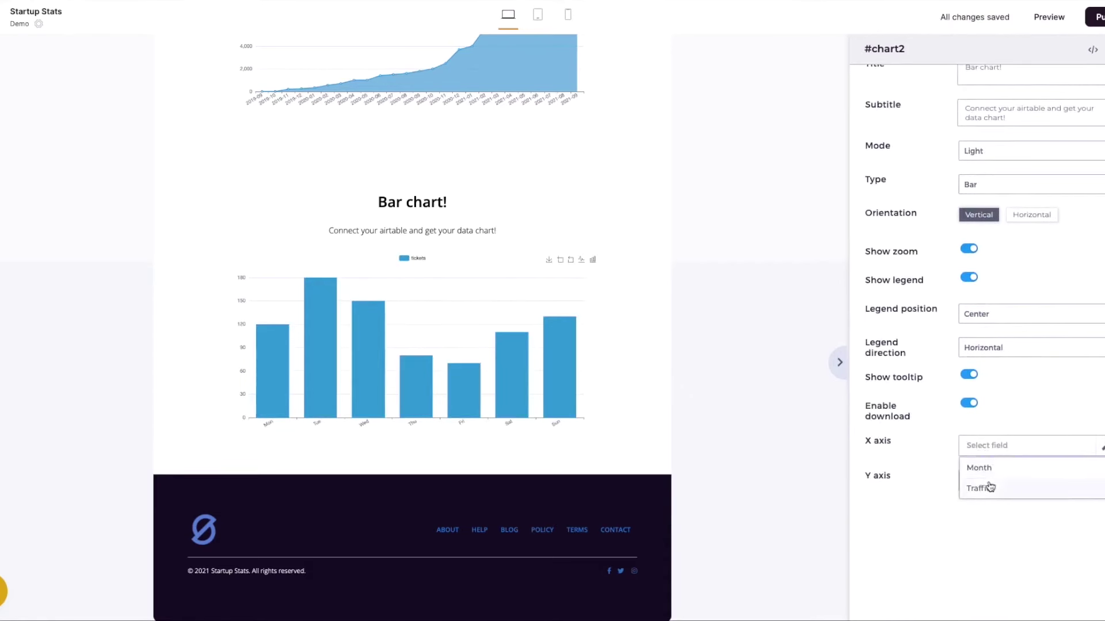
{"action": "left_click", "coordinate": [979, 468]}
{"action": "left_click", "coordinate": [981, 480]}
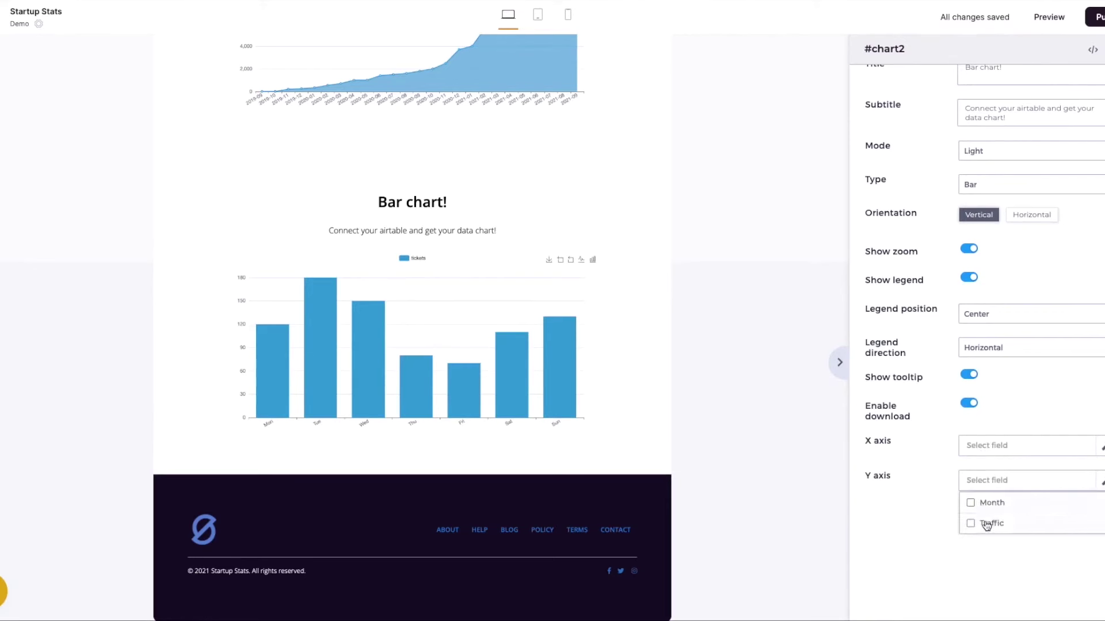
{"action": "left_click", "coordinate": [978, 523]}
{"action": "left_click", "coordinate": [982, 472]}
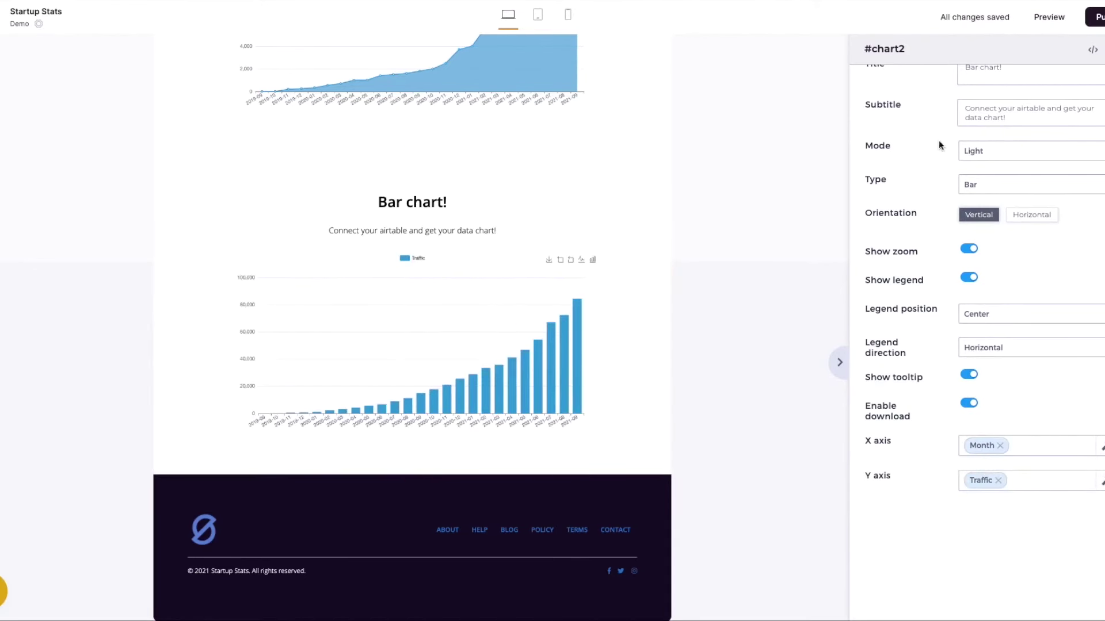
{"action": "left_click", "coordinate": [19, 23]}
Go from the Home page back to Demo and add a new block below the bar chart
{"action": "left_click", "coordinate": [60, 225]}
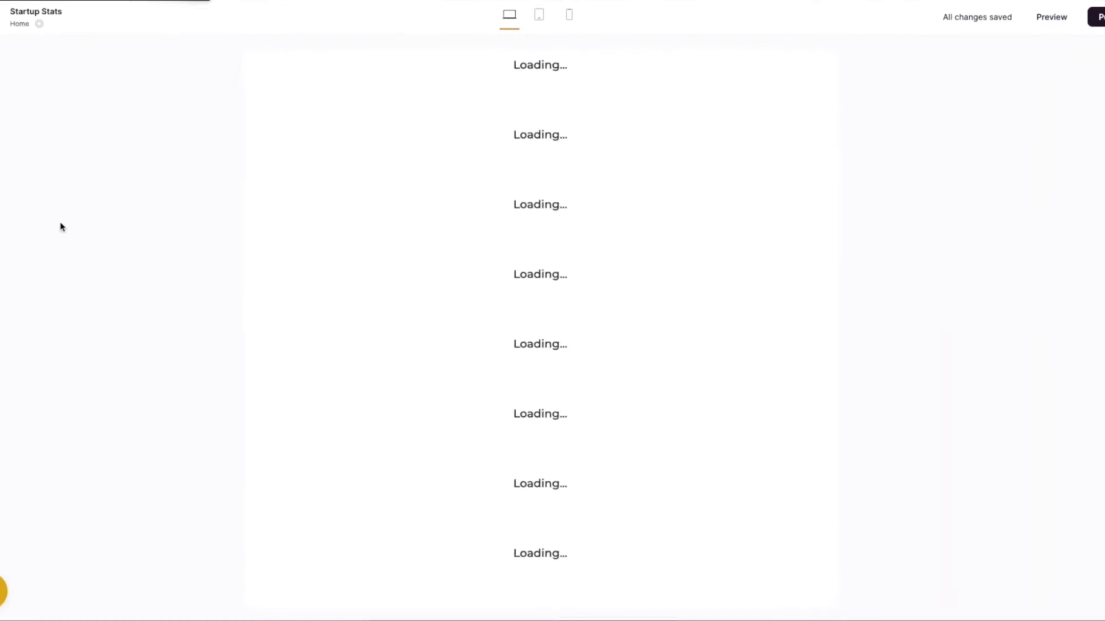
{"action": "scroll", "coordinate": [324, 252], "scroll_direction": "down", "scroll_amount": 10}
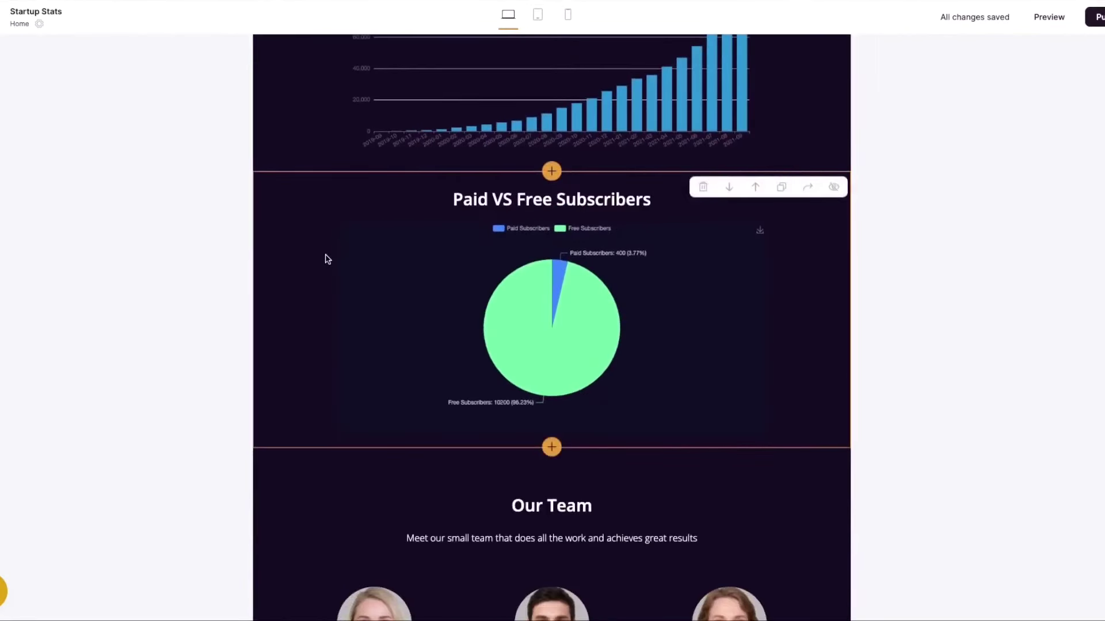
{"action": "scroll", "coordinate": [325, 259], "scroll_direction": "up", "scroll_amount": 3}
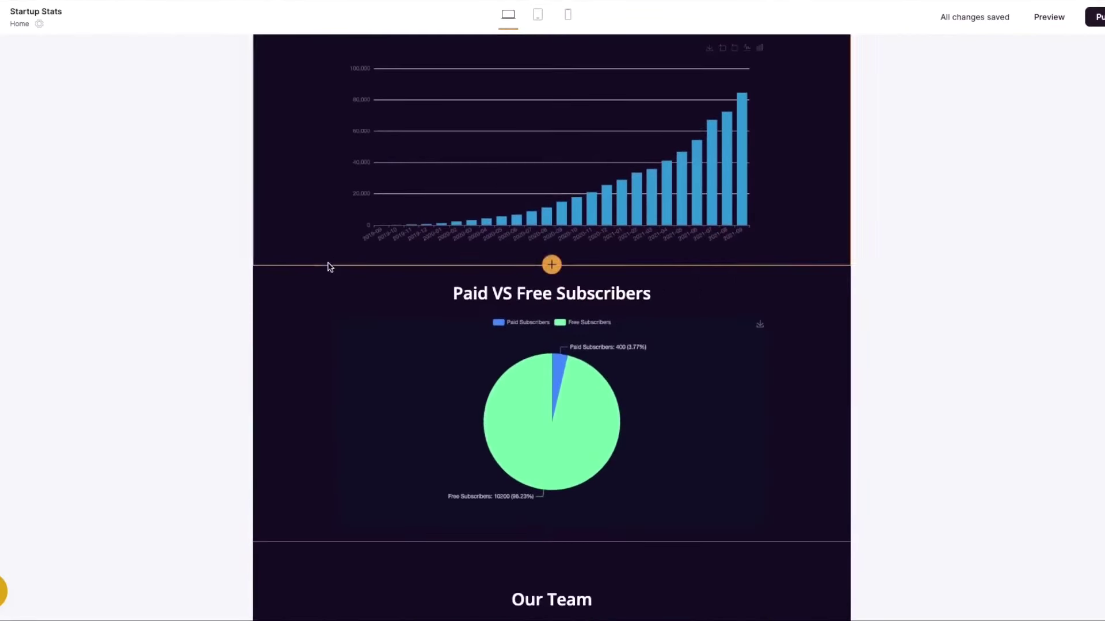
{"action": "left_click", "coordinate": [51, 192]}
{"action": "scroll", "coordinate": [496, 230], "scroll_direction": "down", "scroll_amount": 10}
{"action": "left_click", "coordinate": [535, 453]}
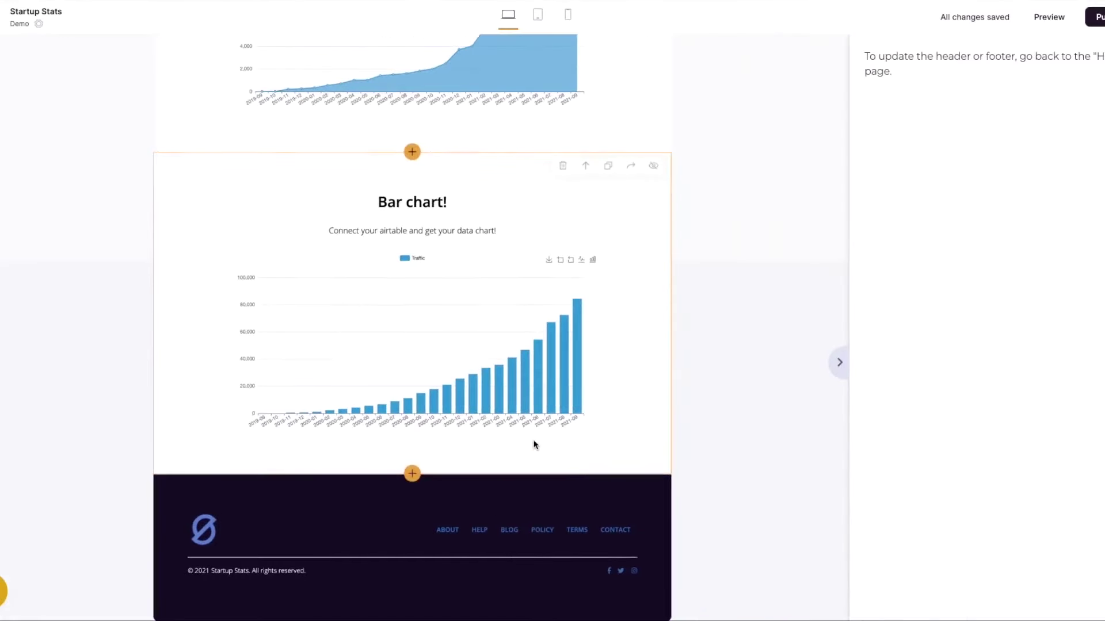
{"action": "left_click", "coordinate": [412, 473]}
Insert a pie chart block and connect it to the Startup One-page Template base
{"action": "left_click", "coordinate": [957, 101]}
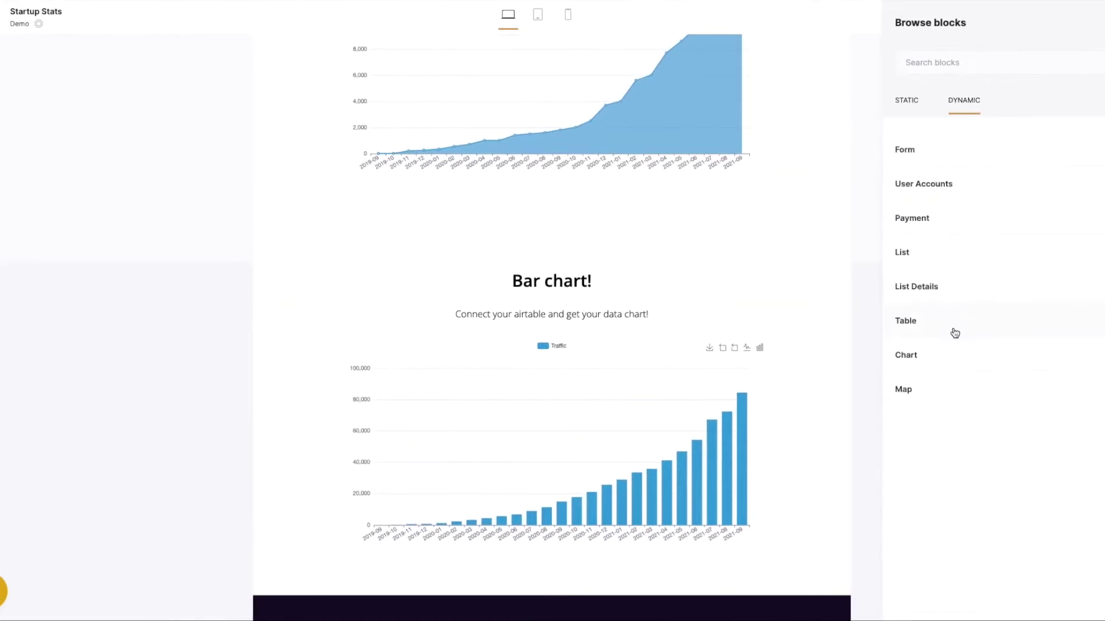
{"action": "left_click", "coordinate": [948, 354]}
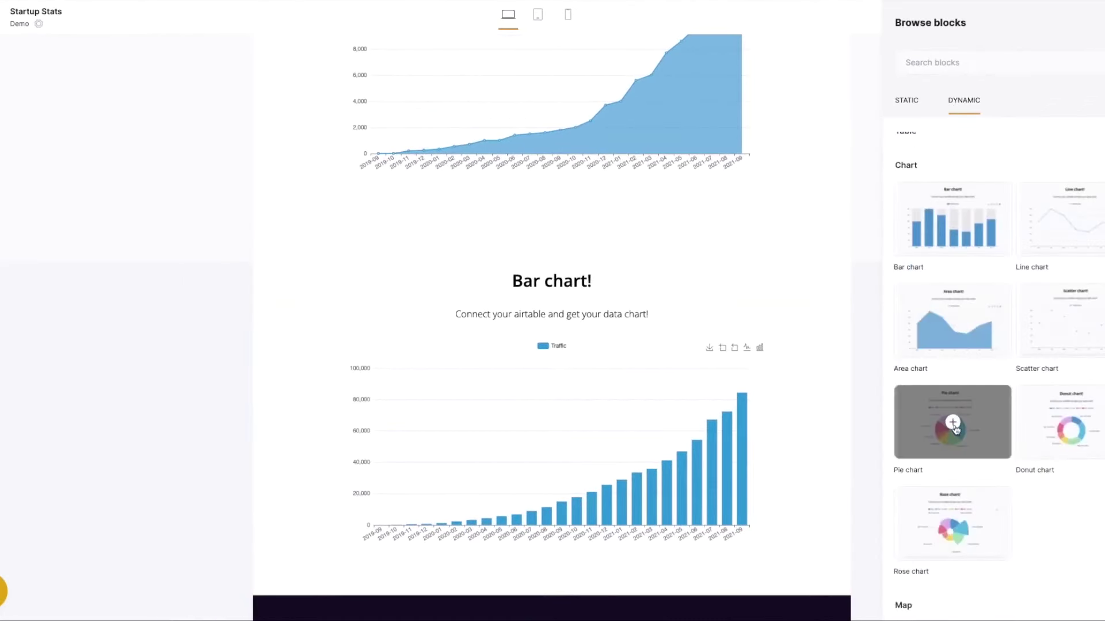
{"action": "left_click", "coordinate": [954, 425]}
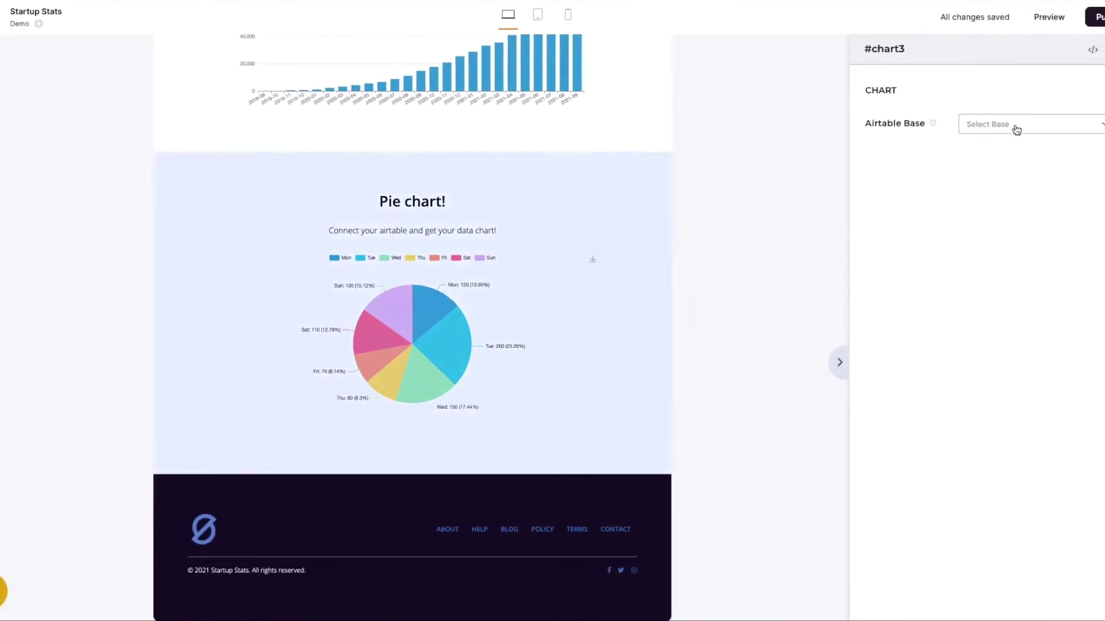
{"action": "left_click", "coordinate": [1016, 130]}
{"action": "type", "text": "startup"}
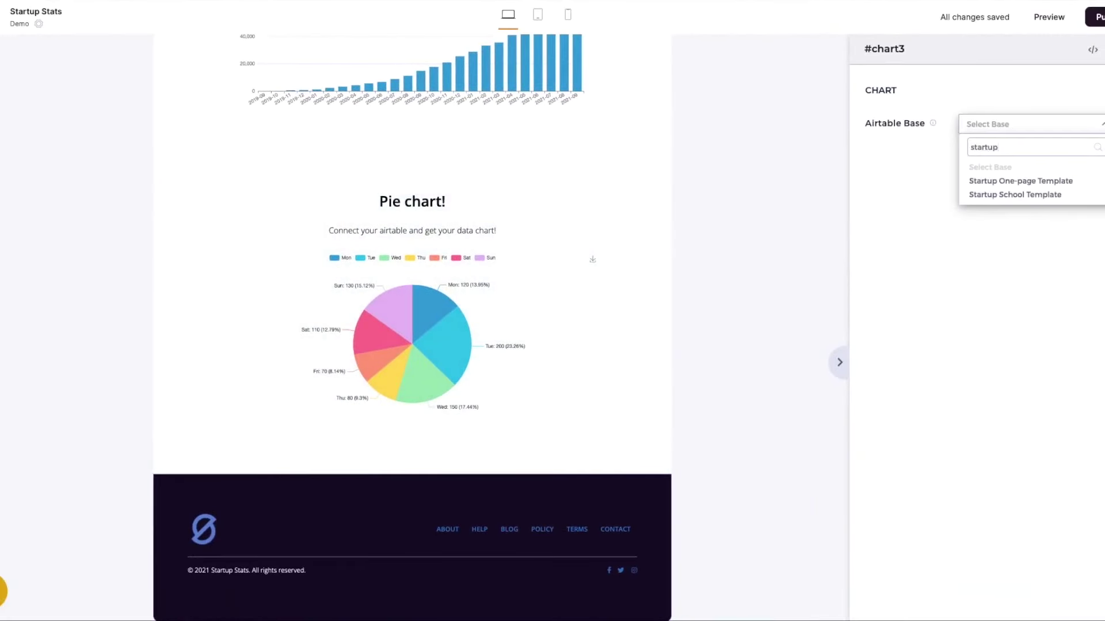
{"action": "left_click", "coordinate": [1014, 183]}
Feed the pie chart from the Stats table using the Pie Chart view
{"action": "left_click", "coordinate": [1000, 160]}
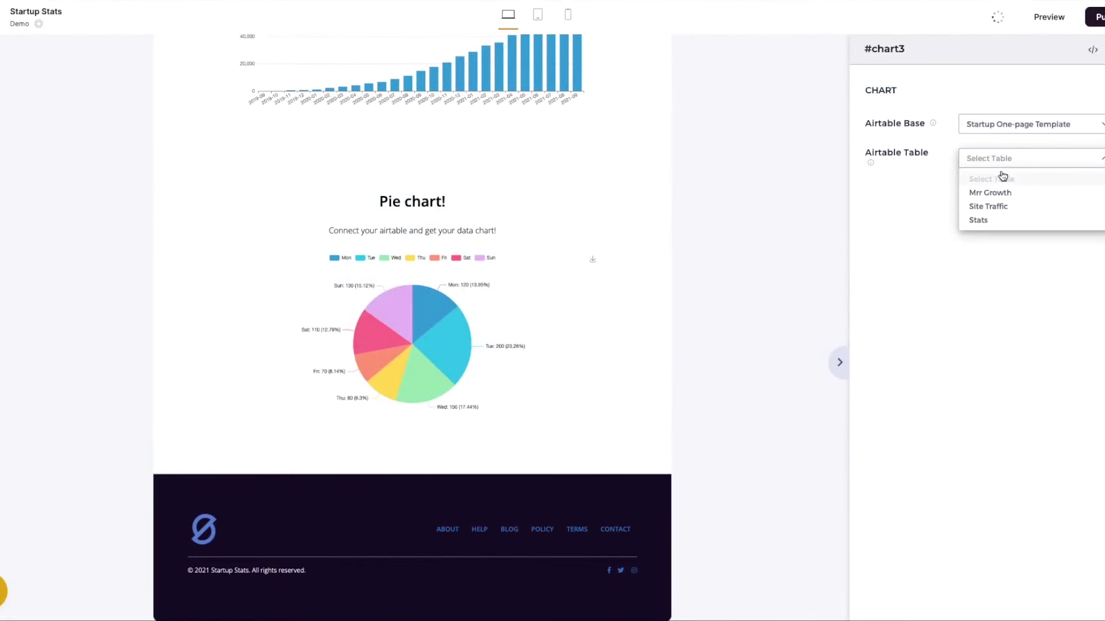
{"action": "left_click", "coordinate": [1004, 218]}
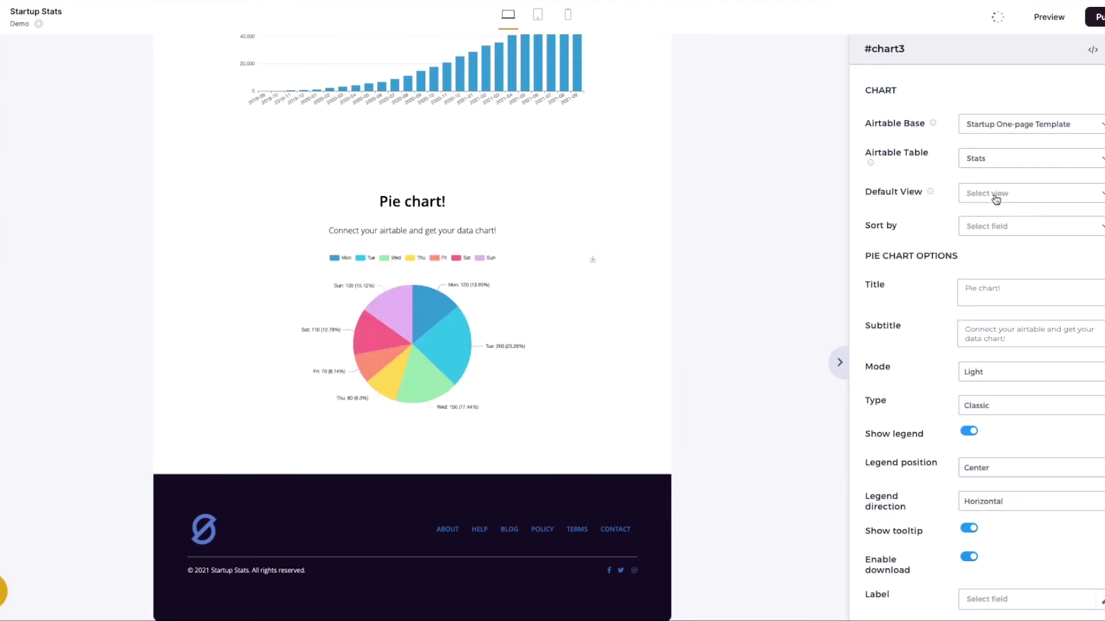
{"action": "scroll", "coordinate": [996, 198], "scroll_direction": "down", "scroll_amount": 1}
{"action": "left_click", "coordinate": [991, 154]}
{"action": "left_click", "coordinate": [990, 200]}
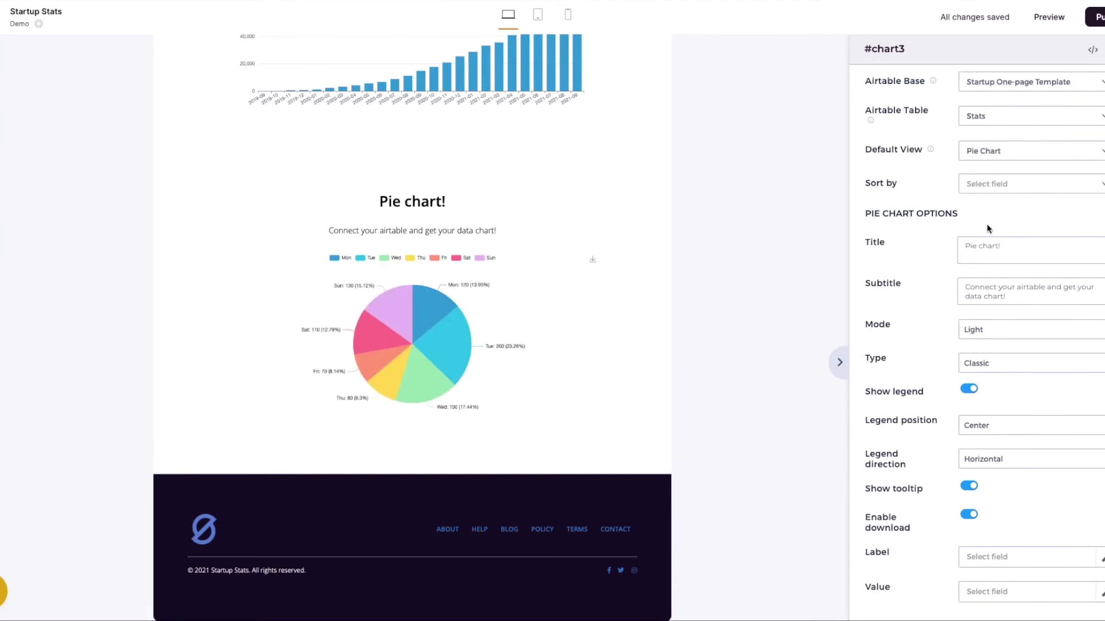
{"action": "scroll", "coordinate": [991, 207], "scroll_direction": "down", "scroll_amount": 3}
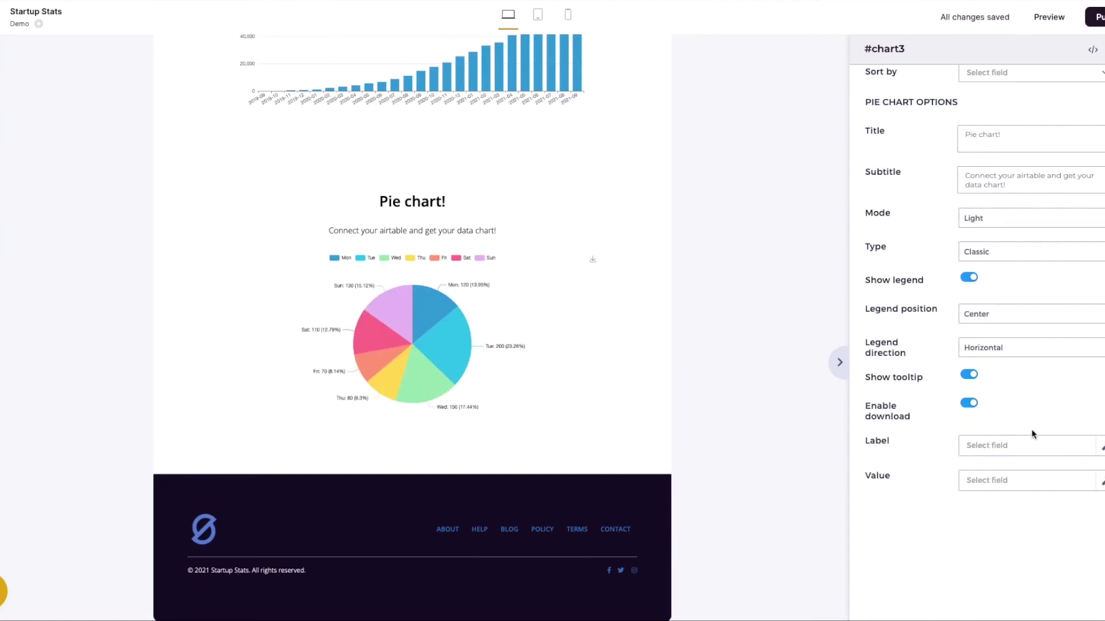